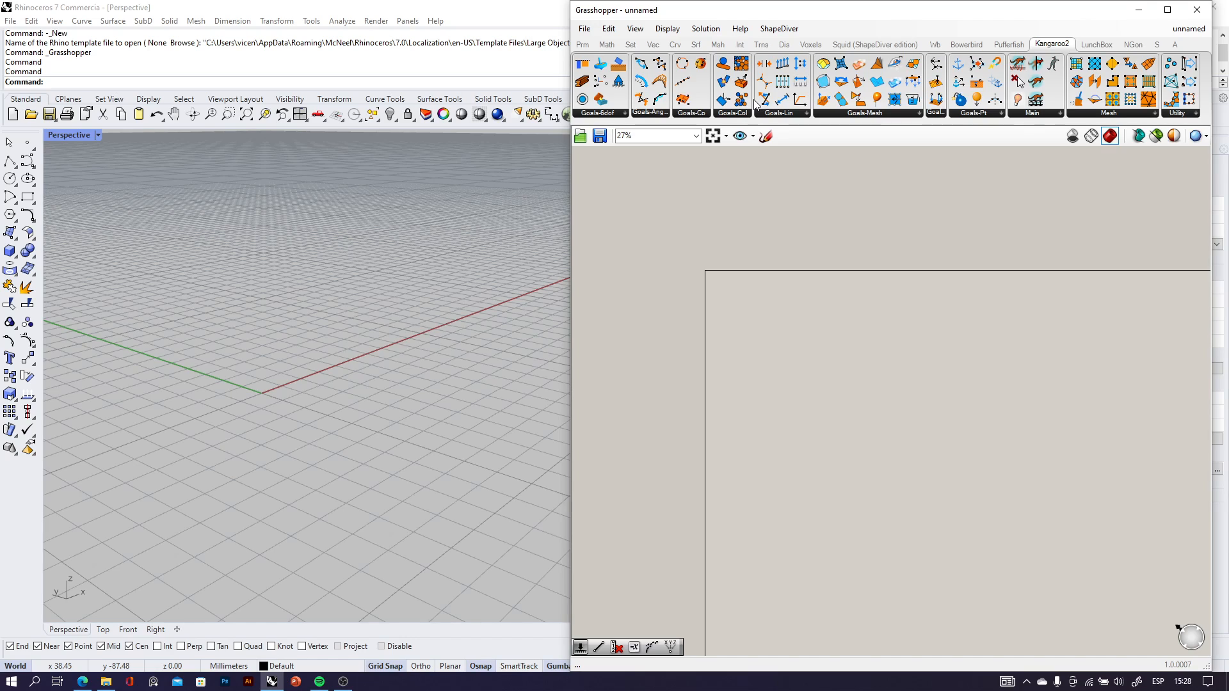
# Place a Construct Point component near the upper-left corner of the empty Grasshopper canvas.
pyautogui.scroll(2, 727, 332)
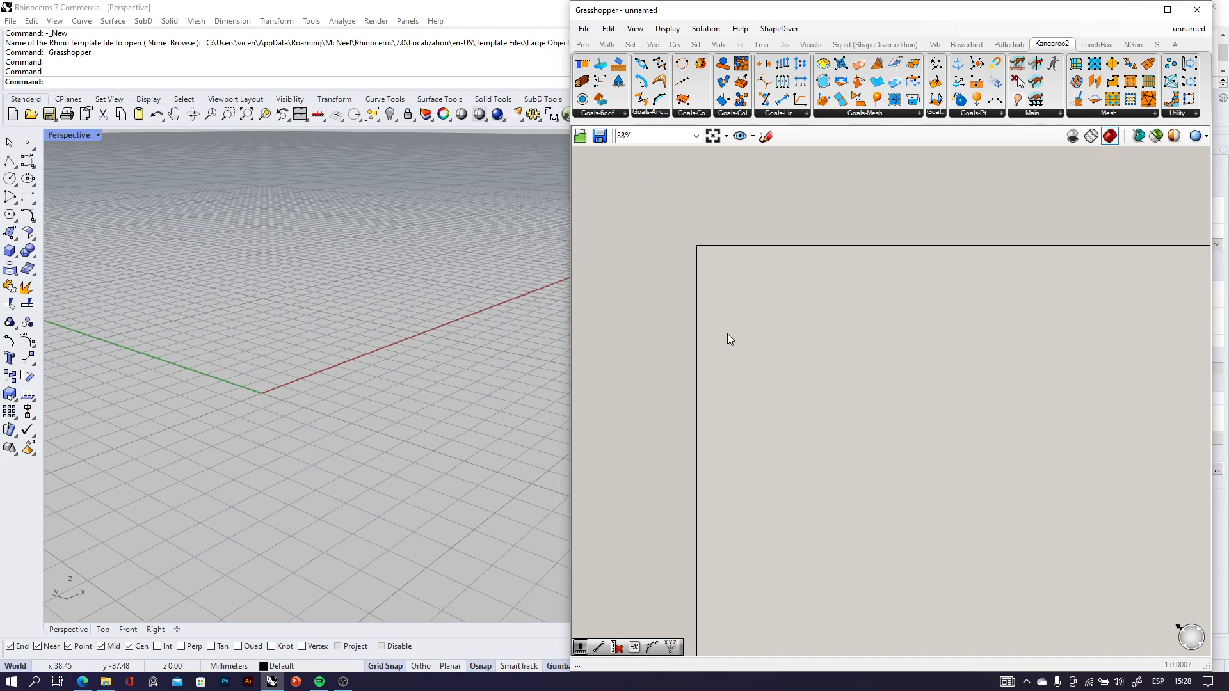
pyautogui.doubleClick(778, 291)
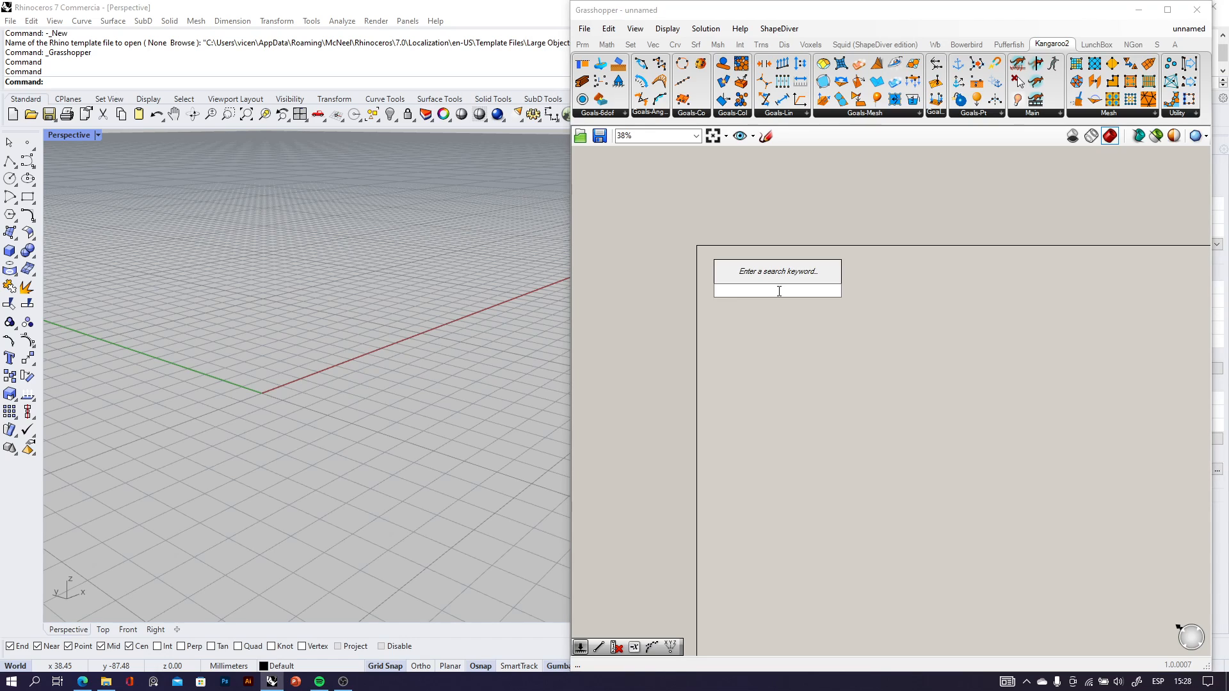
pyautogui.write('con')
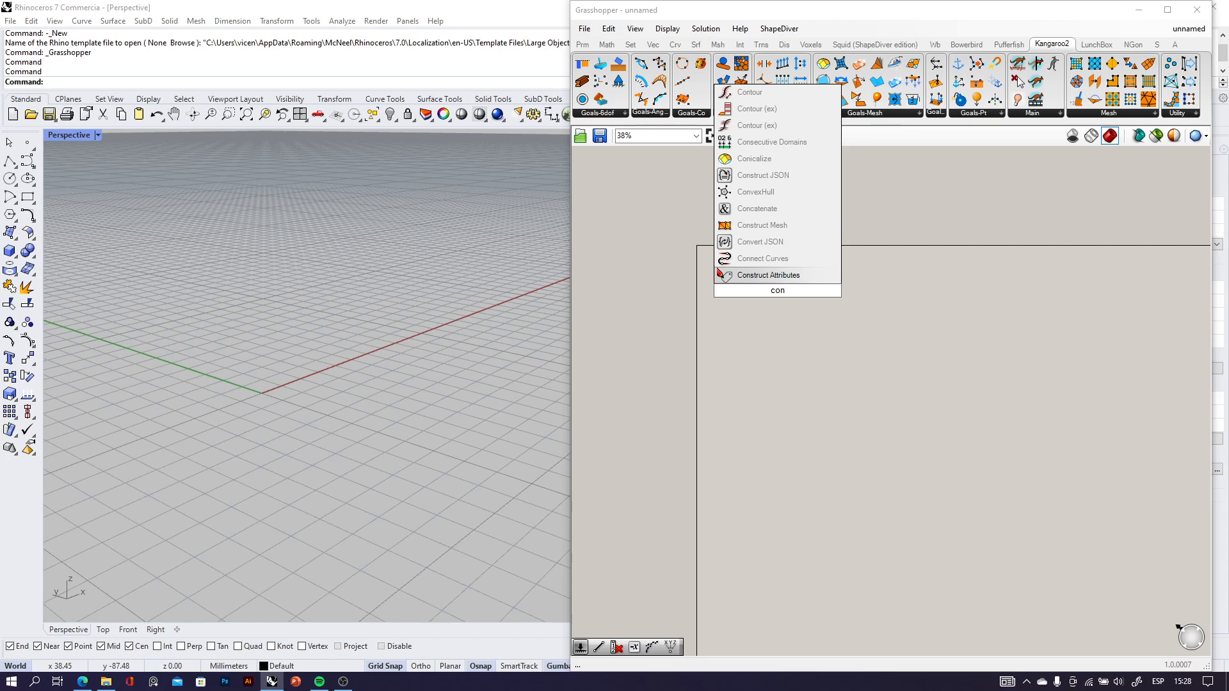
pyautogui.write('str')
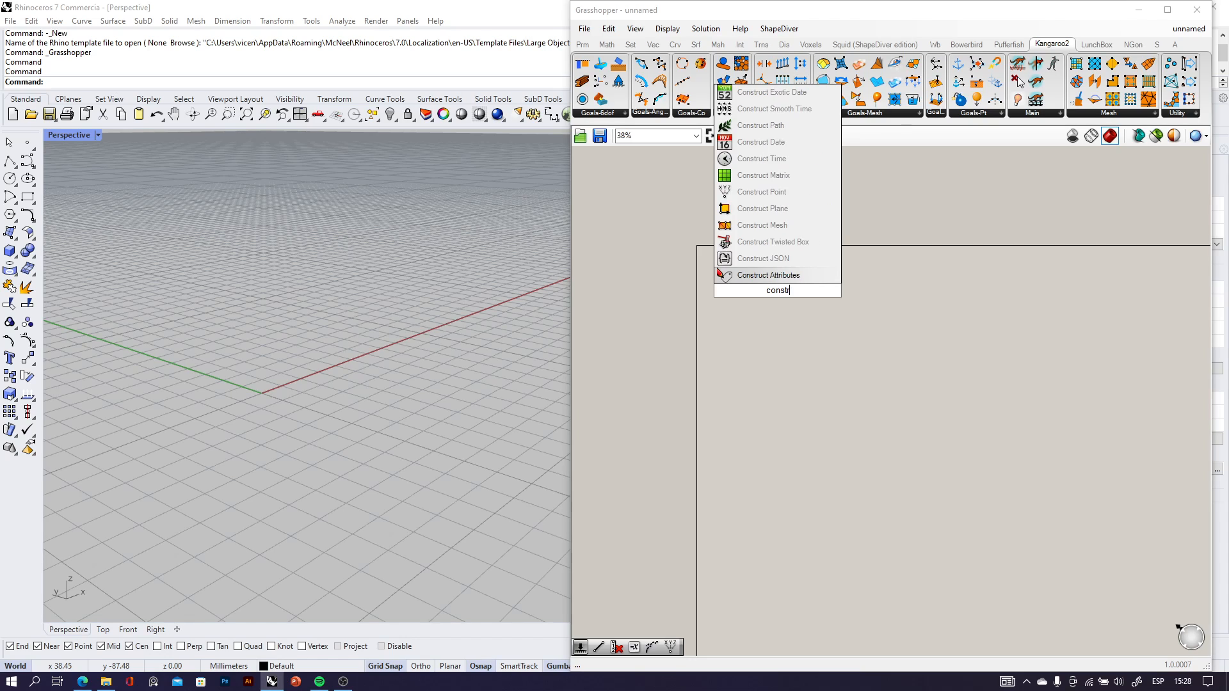
pyautogui.write('uct')
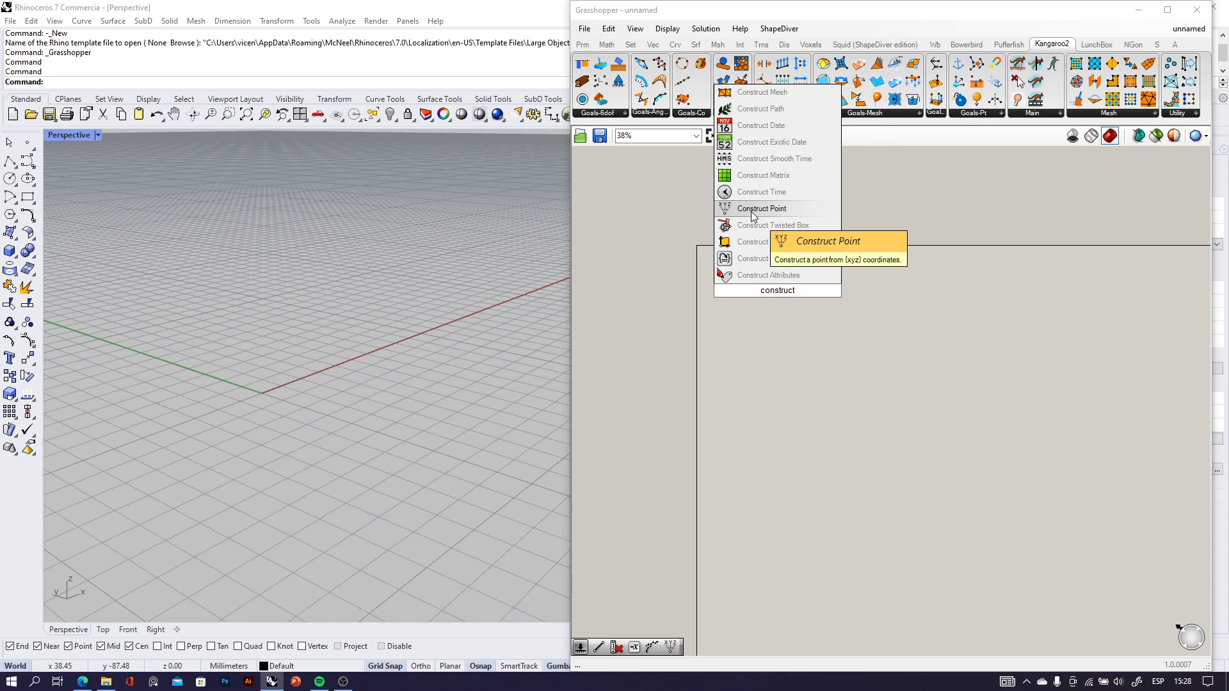
pyautogui.click(758, 208)
pyautogui.scroll(3, 780, 301)
pyautogui.scroll(4, 778, 301)
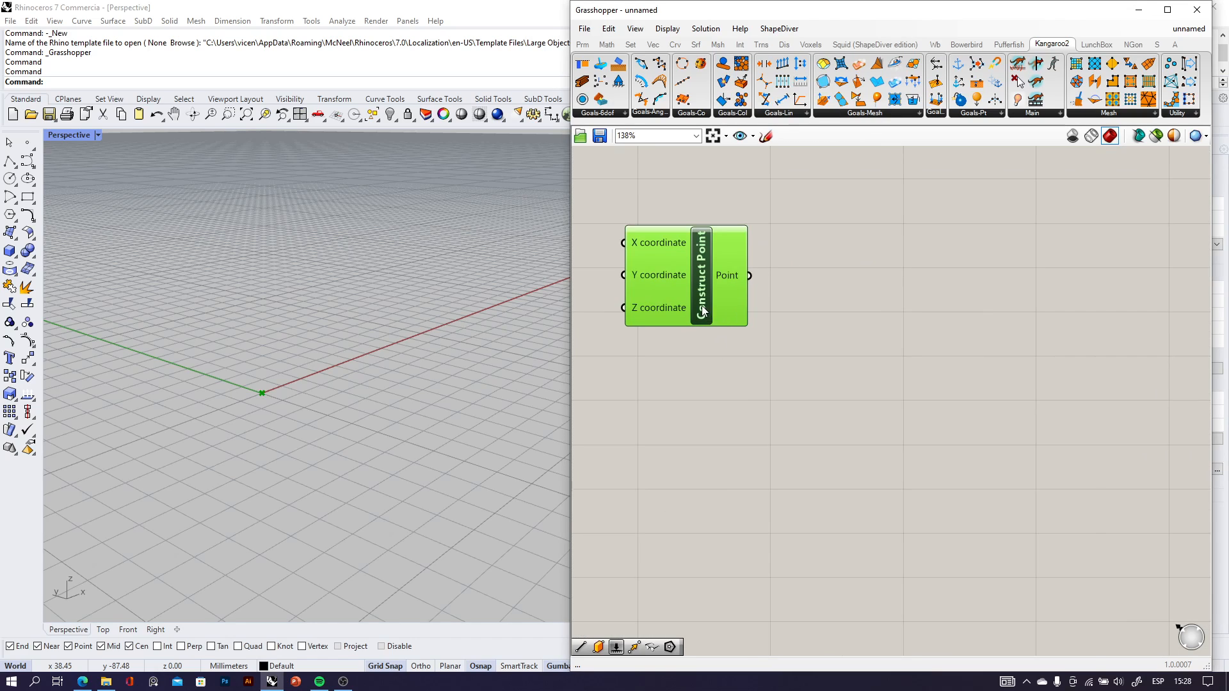
pyautogui.moveTo(756, 301); pyautogui.dragTo(747, 317)
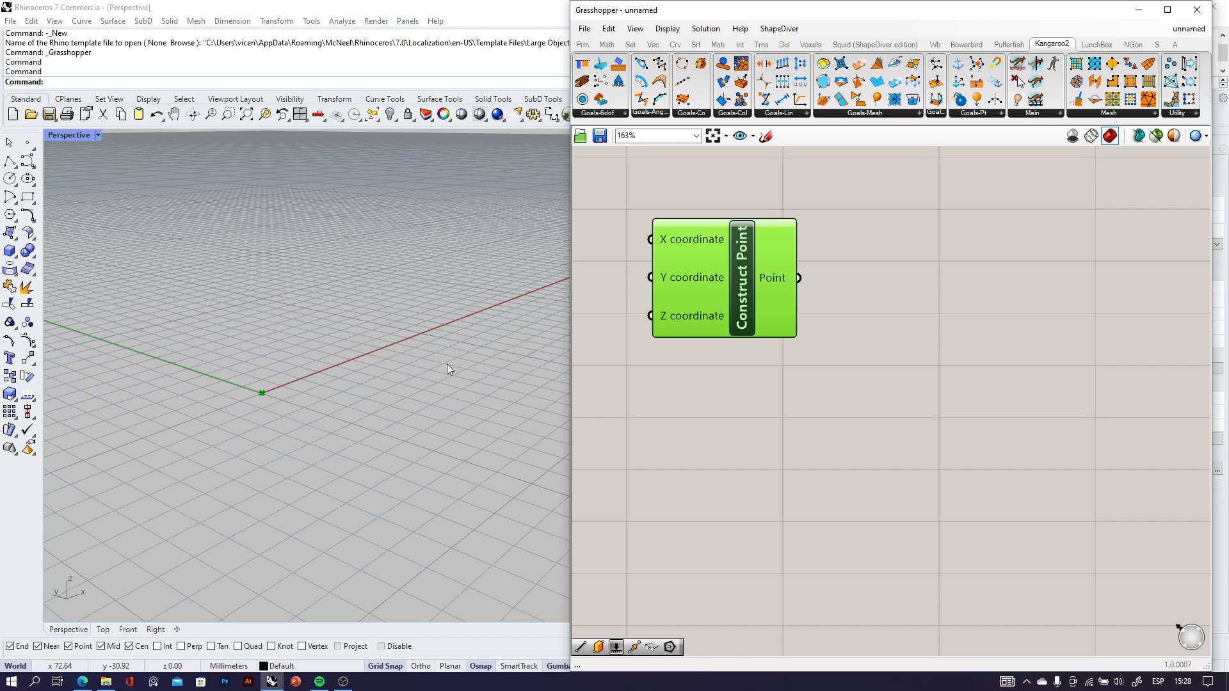
# Add a Move component to the canvas and place it to the right of Construct Point.
pyautogui.doubleClick(898, 313)
pyautogui.write('mov')
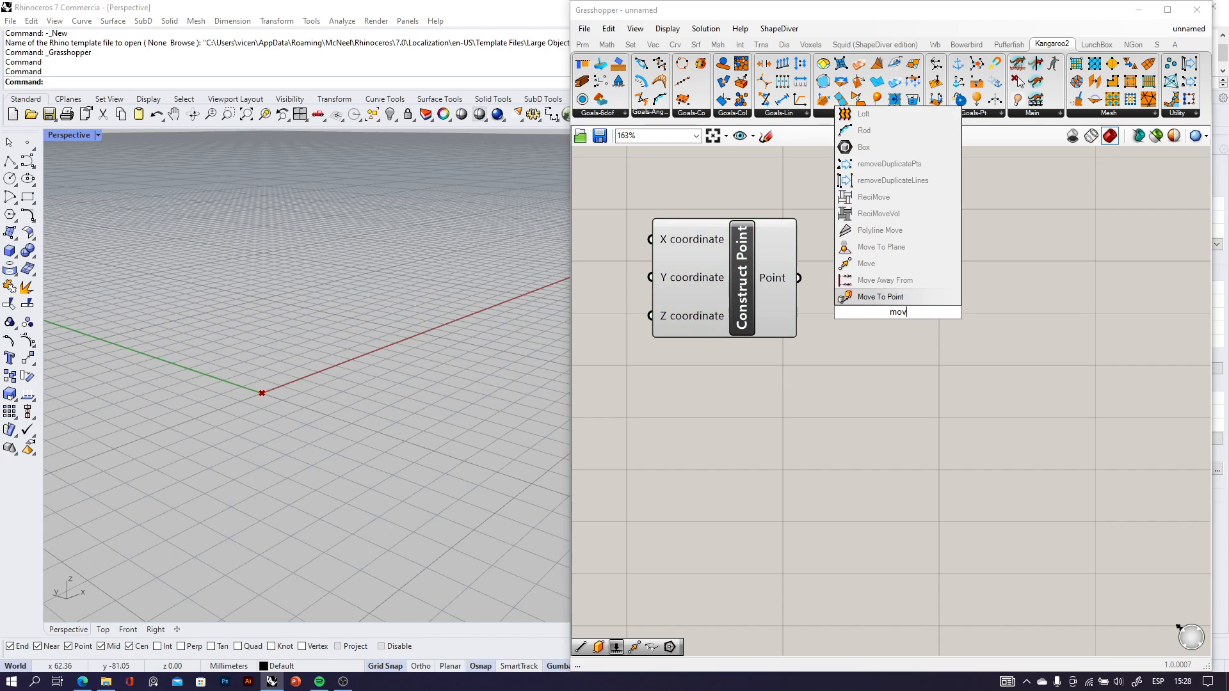
pyautogui.click(890, 262)
pyautogui.scroll(2, 874, 301)
pyautogui.moveTo(872, 325); pyautogui.dragTo(968, 290)
pyautogui.scroll(-2, 969, 290)
pyautogui.scroll(1, 808, 292)
pyautogui.click(842, 278)
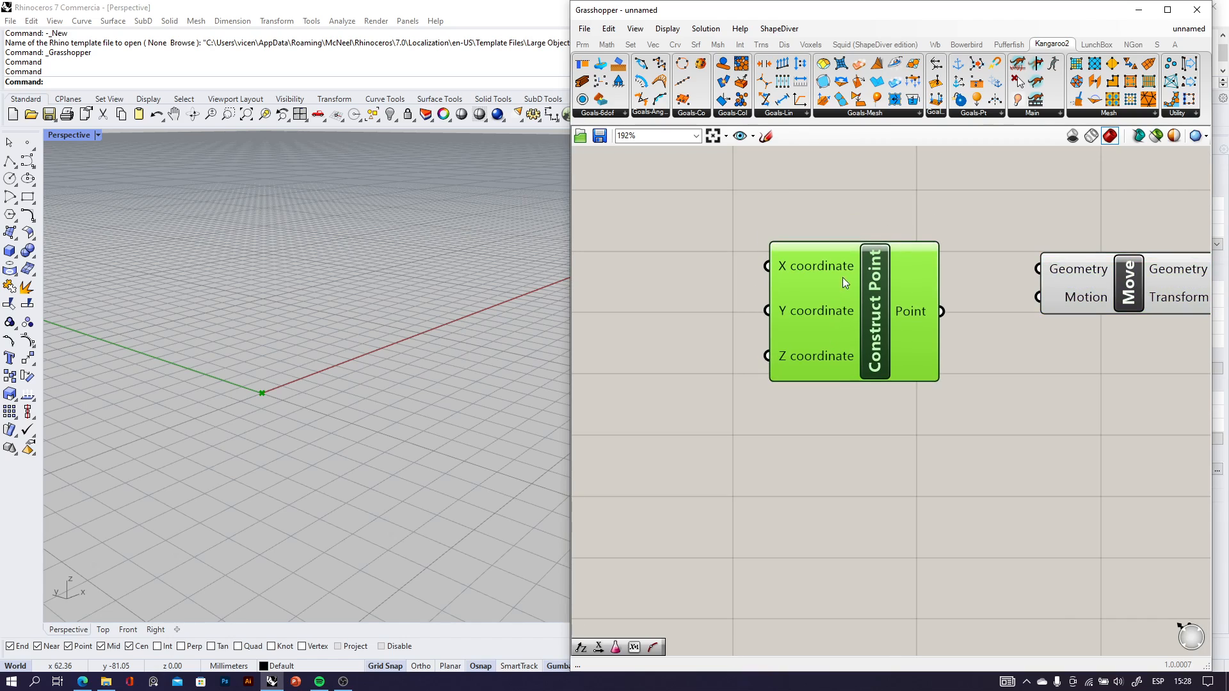
pyautogui.click(763, 139)
pyautogui.rightClick(783, 218)
pyautogui.rightClick(803, 244)
pyautogui.click(762, 139)
pyautogui.moveTo(615, 210)
pyautogui.mouseDown()
pyautogui.moveTo(647, 238)
pyautogui.moveTo(683, 242)
pyautogui.moveTo(694, 233)
pyautogui.moveTo(678, 223)
pyautogui.mouseUp()
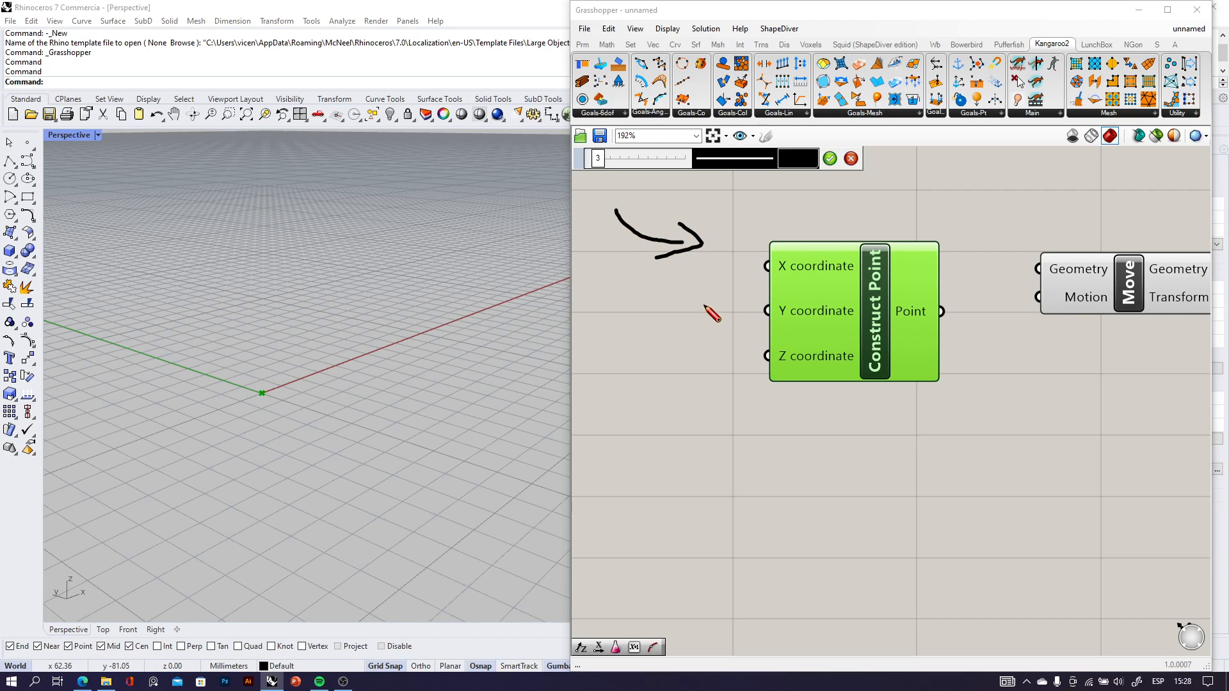
pyautogui.moveTo(949, 313)
pyautogui.mouseDown()
pyautogui.moveTo(995, 317)
pyautogui.moveTo(1028, 351)
pyautogui.moveTo(1018, 360)
pyautogui.moveTo(1064, 342)
pyautogui.mouseUp()
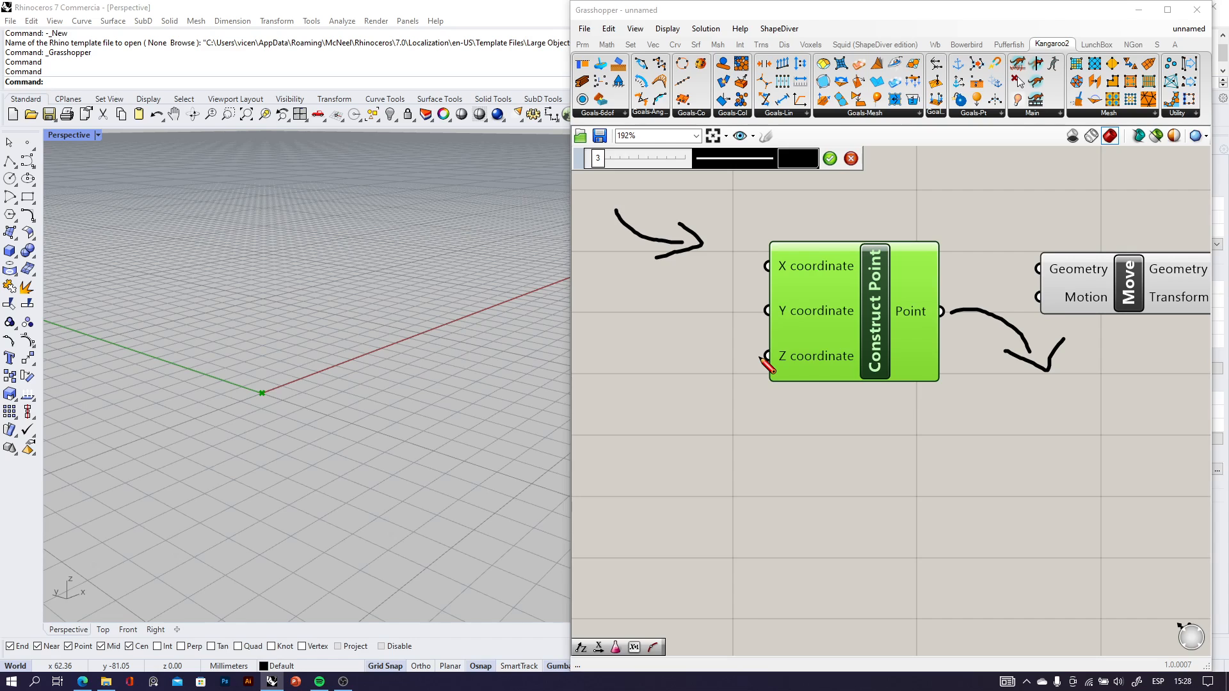
pyautogui.click(851, 158)
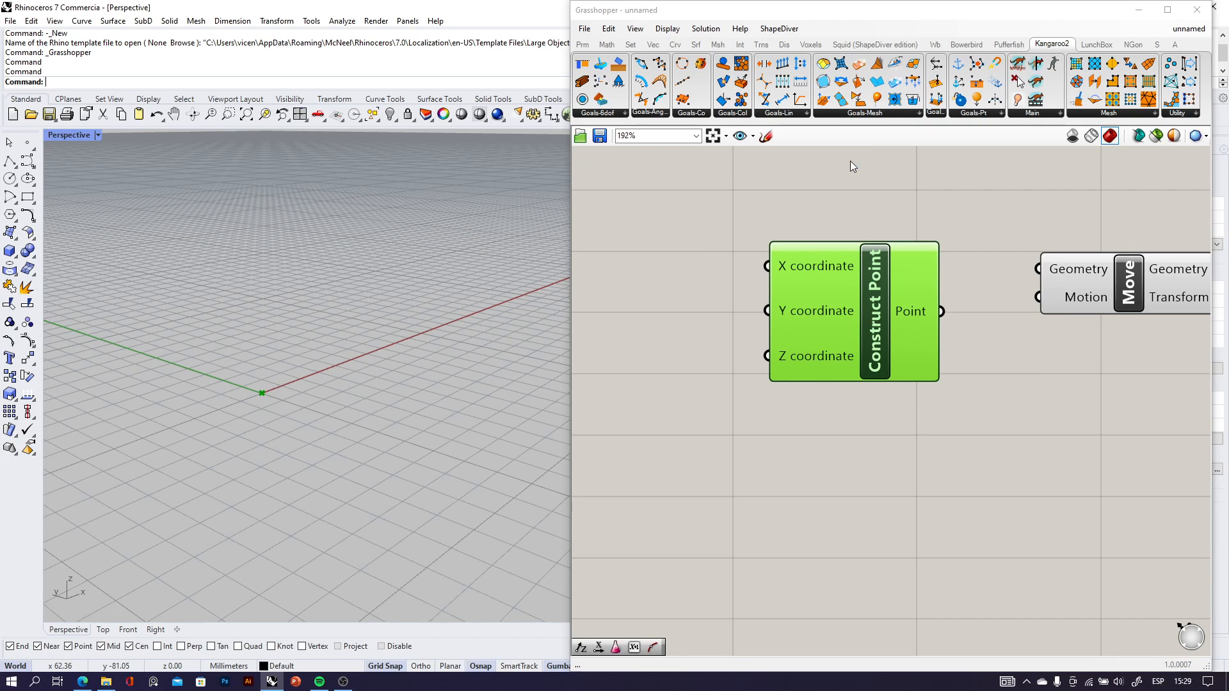
# Examine the X, Y and Z coordinate inputs of the Construct Point component.
pyautogui.scroll(-3, 858, 326)
pyautogui.scroll(3, 866, 344)
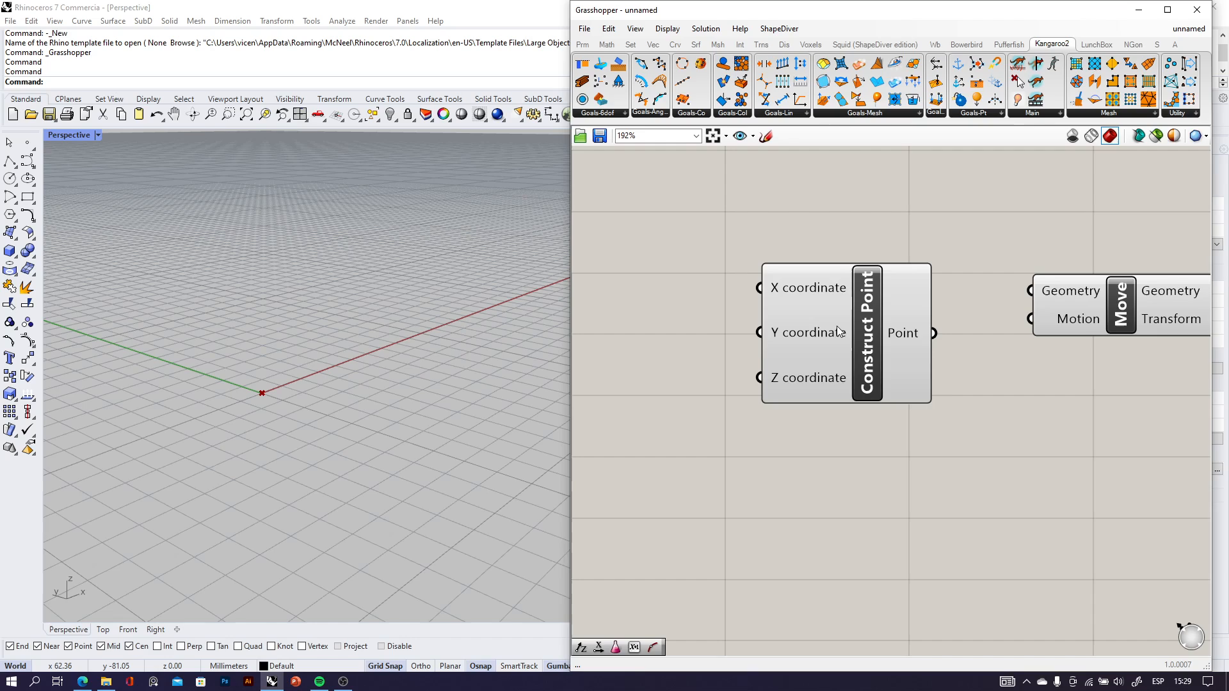
pyautogui.moveTo(836, 325)
pyautogui.mouseDown()
pyautogui.moveTo(809, 304)
pyautogui.moveTo(820, 328)
pyautogui.mouseUp()
pyautogui.scroll(2, 791, 320)
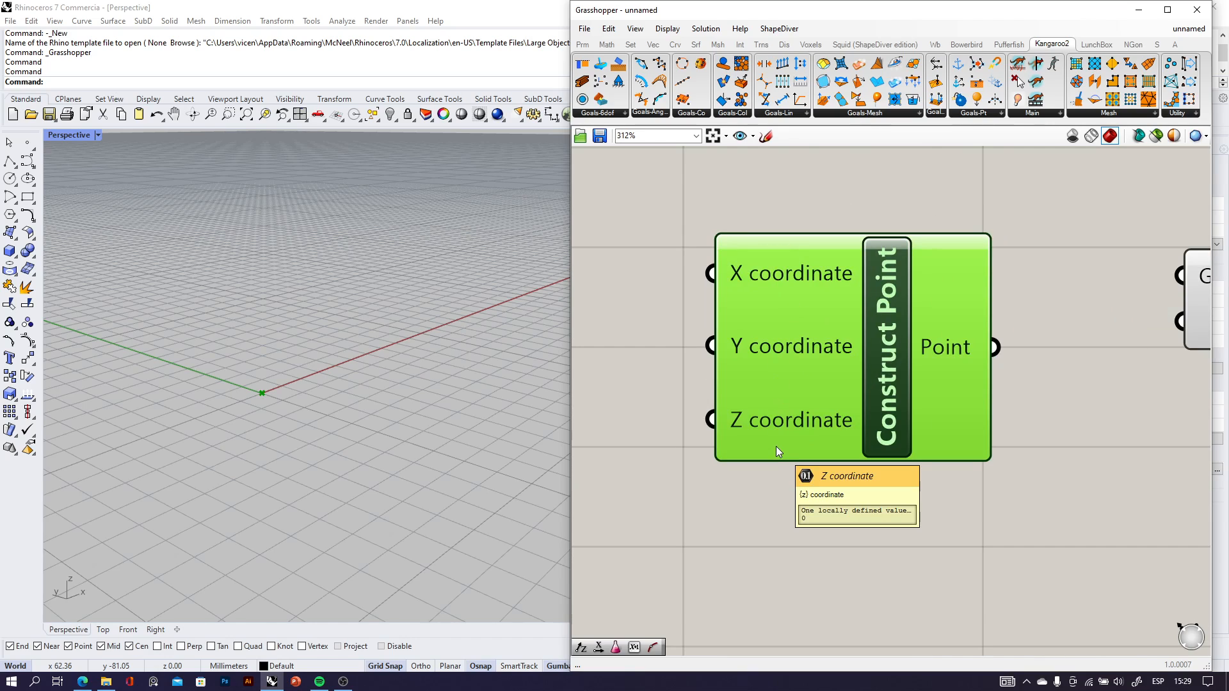
pyautogui.scroll(-2, 775, 447)
pyautogui.moveTo(938, 432); pyautogui.dragTo(786, 385, button='right')
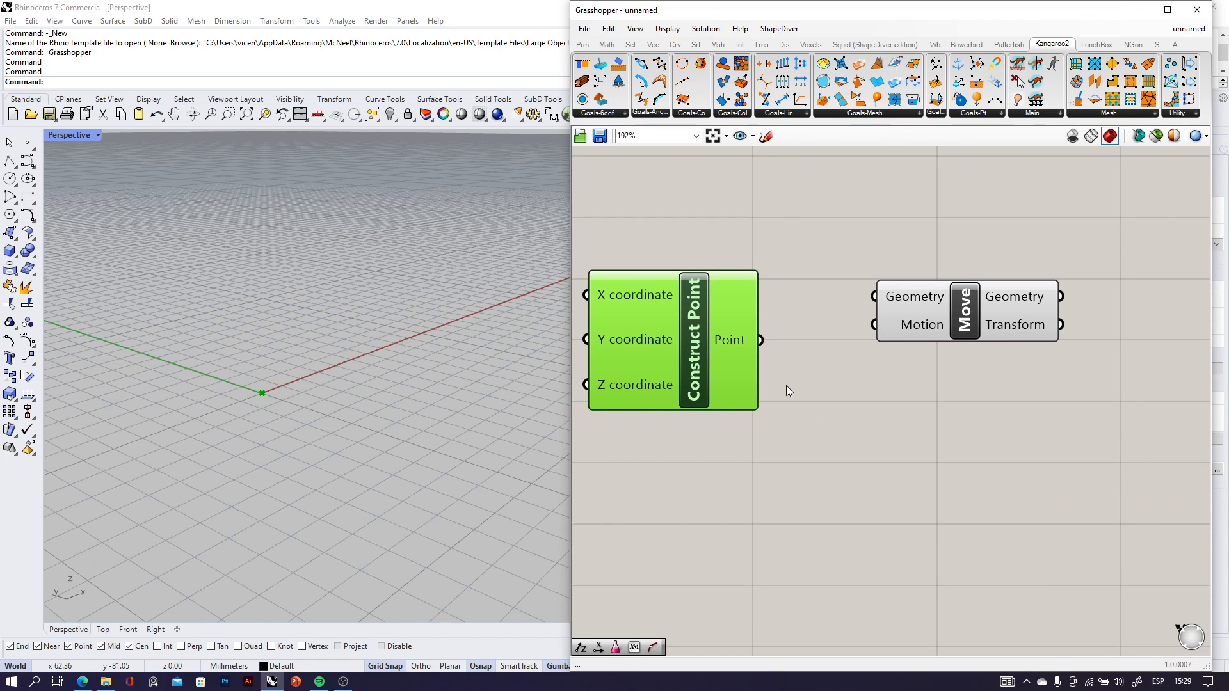
pyautogui.scroll(3, 757, 352)
pyautogui.scroll(-2, 726, 337)
# Connect Construct Point's Point output to Move's Geometry input and align the Move component with it.
pyautogui.moveTo(852, 339); pyautogui.dragTo(763, 337, button='right')
pyautogui.moveTo(890, 304); pyautogui.dragTo(908, 348)
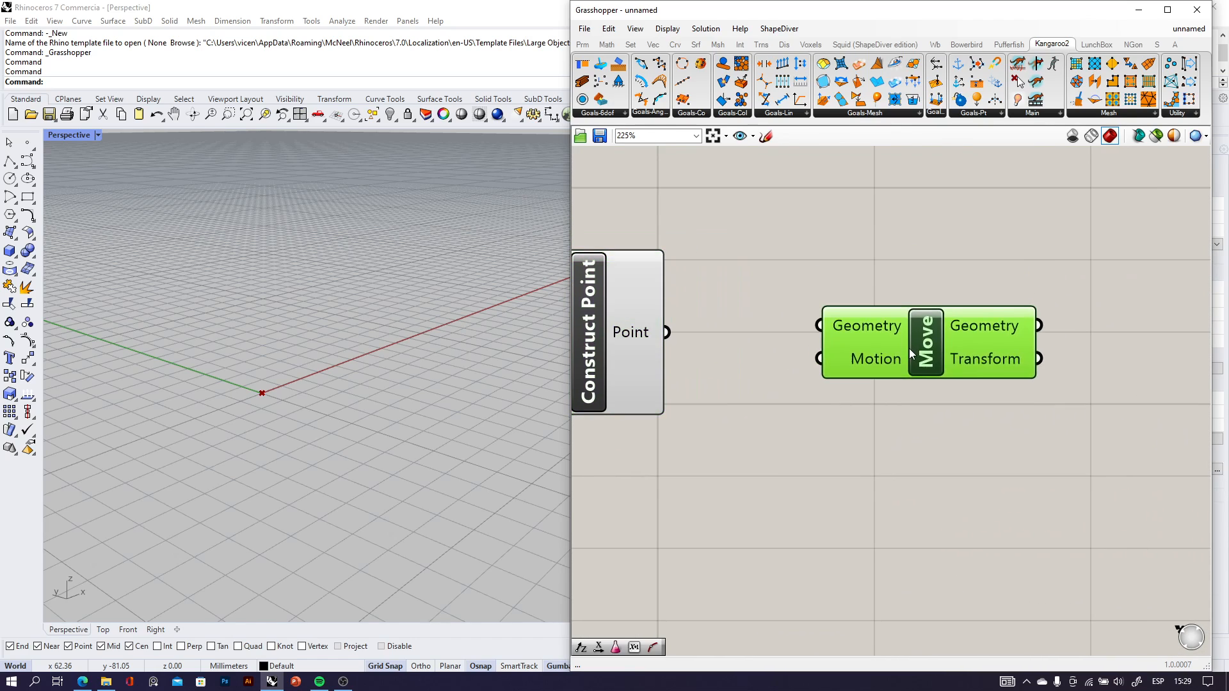
pyautogui.scroll(2, 768, 333)
pyautogui.click(1052, 436)
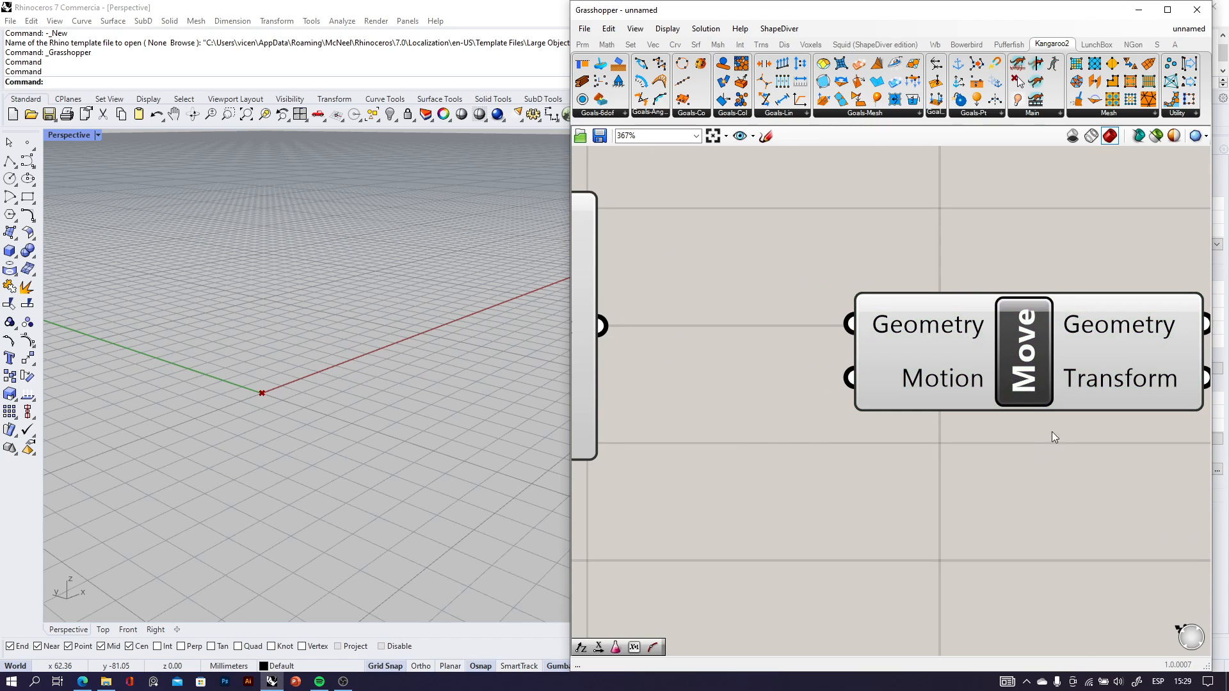
pyautogui.moveTo(605, 327); pyautogui.dragTo(841, 327)
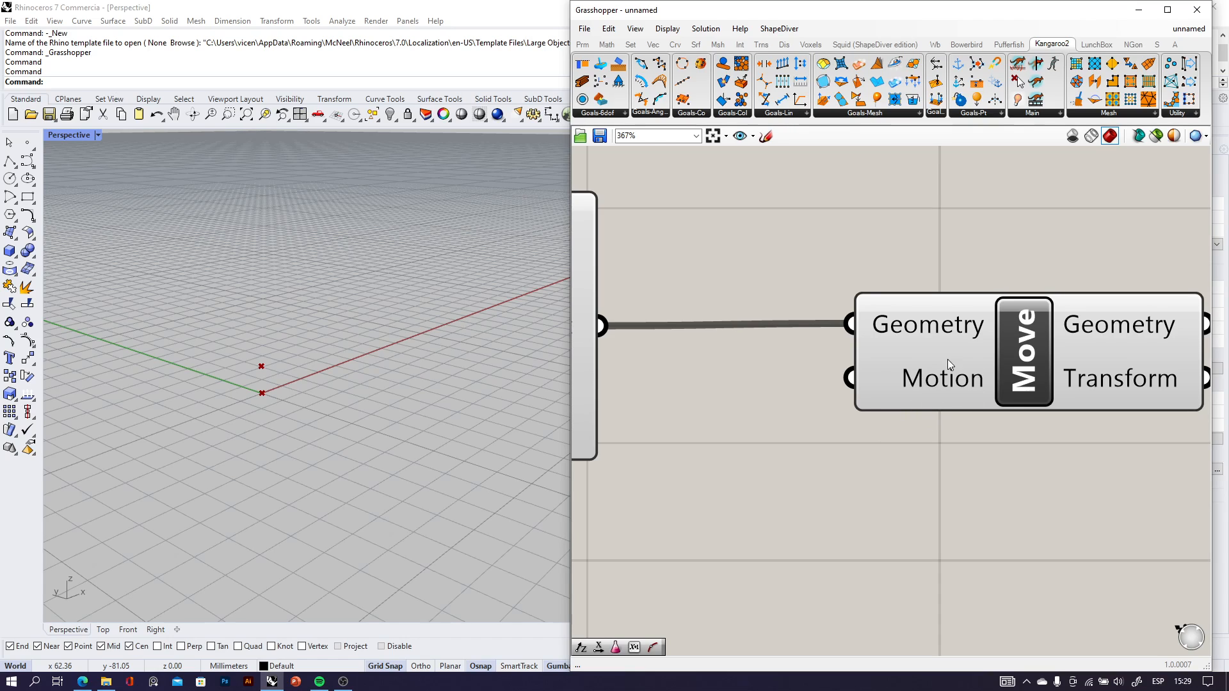
pyautogui.scroll(-2, 919, 413)
pyautogui.click(961, 395)
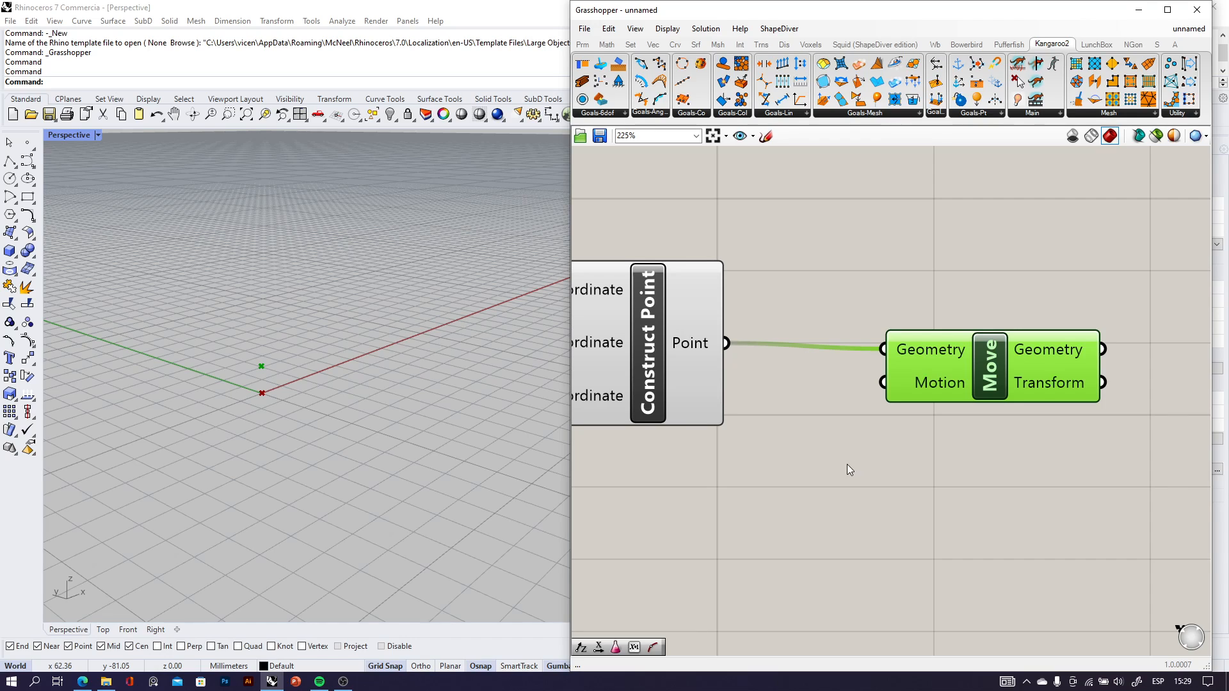
pyautogui.moveTo(994, 373); pyautogui.dragTo(997, 367)
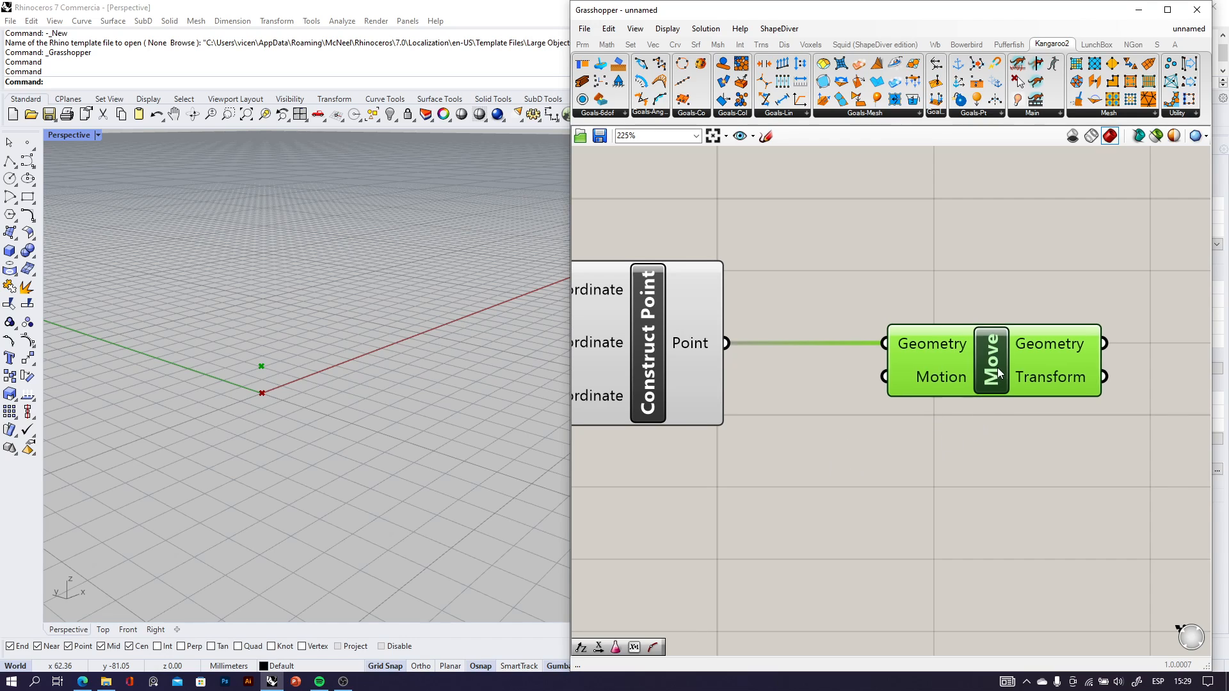
# Add a Unit X vector below Construct Point and connect its Unit vector output to Move's Motion input.
pyautogui.click(795, 521)
pyautogui.doubleClick(795, 524)
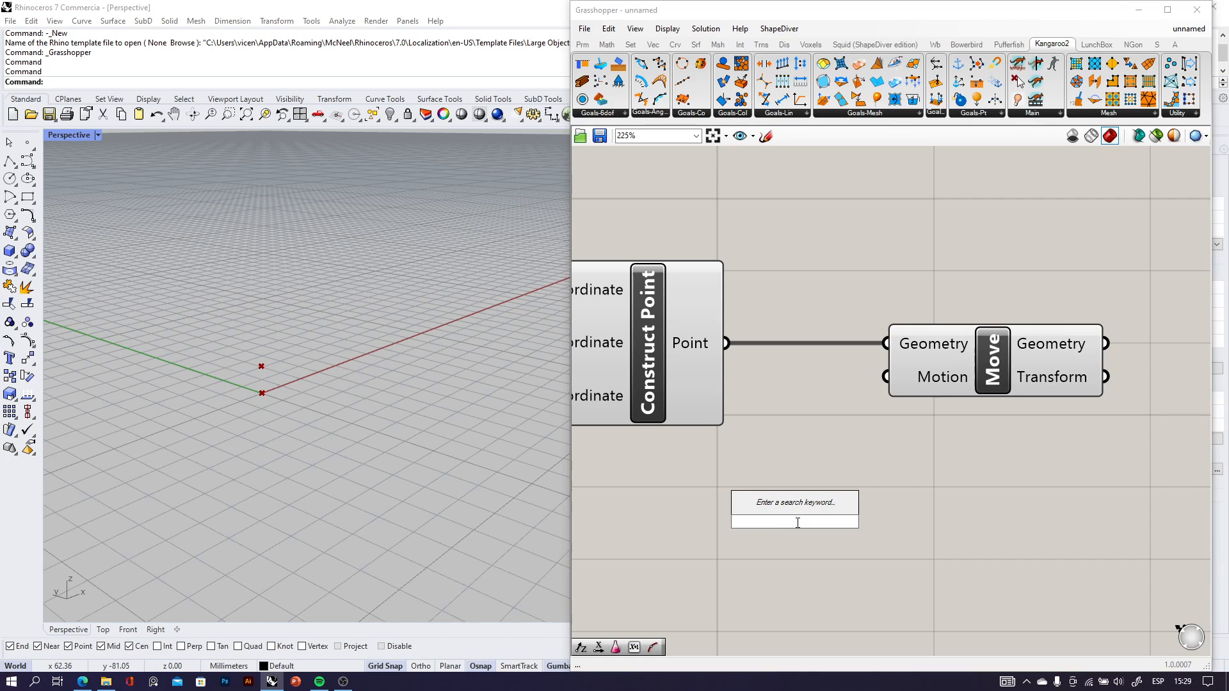
pyautogui.write('x')
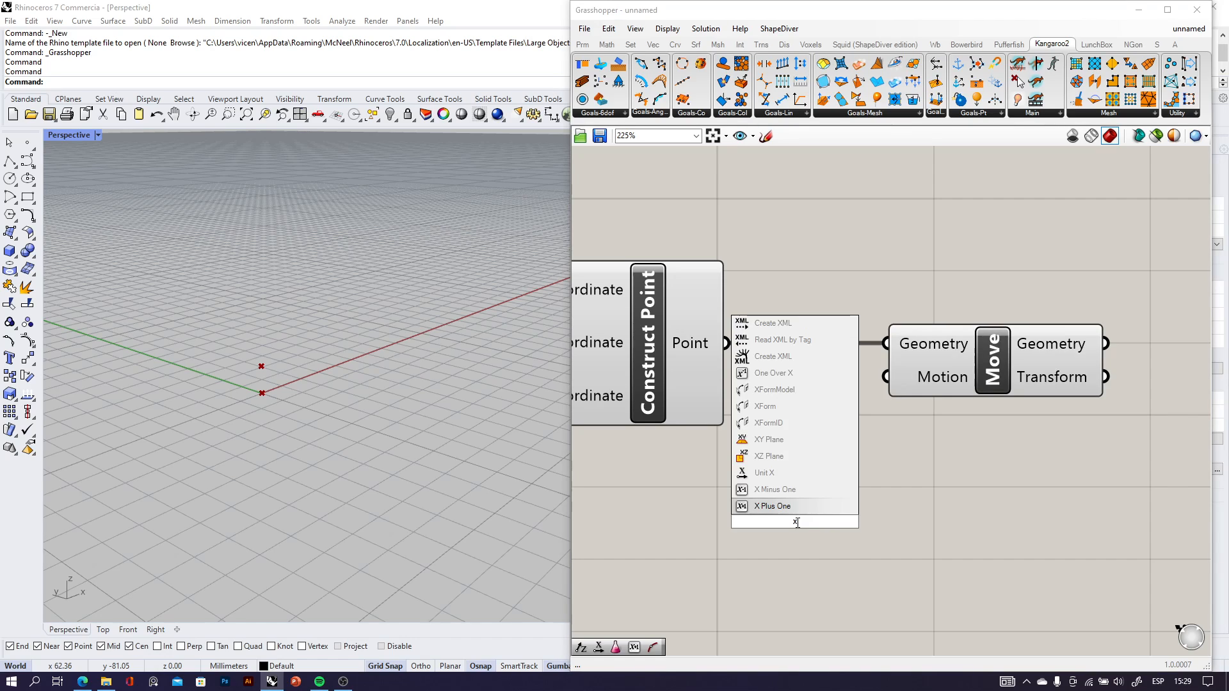
pyautogui.click(774, 472)
pyautogui.moveTo(894, 522); pyautogui.dragTo(887, 377)
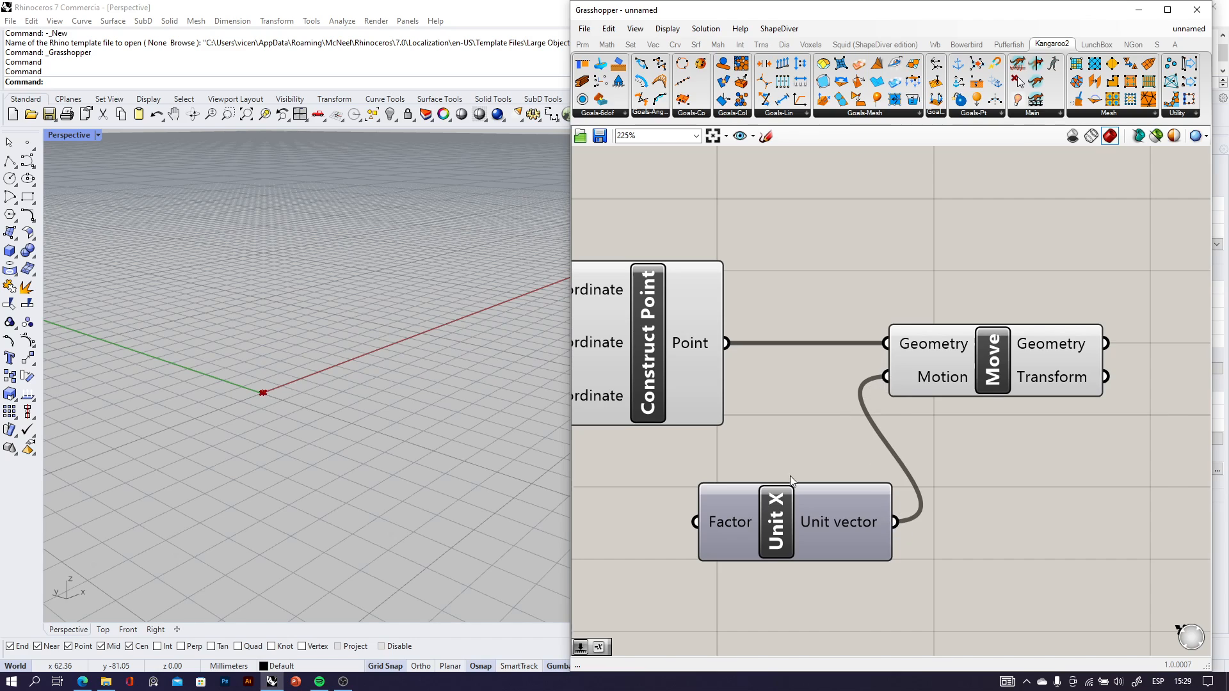
pyautogui.moveTo(789, 474); pyautogui.dragTo(1006, 446, button='right')
pyautogui.moveTo(968, 509); pyautogui.dragTo(827, 517)
pyautogui.scroll(-3, 873, 443)
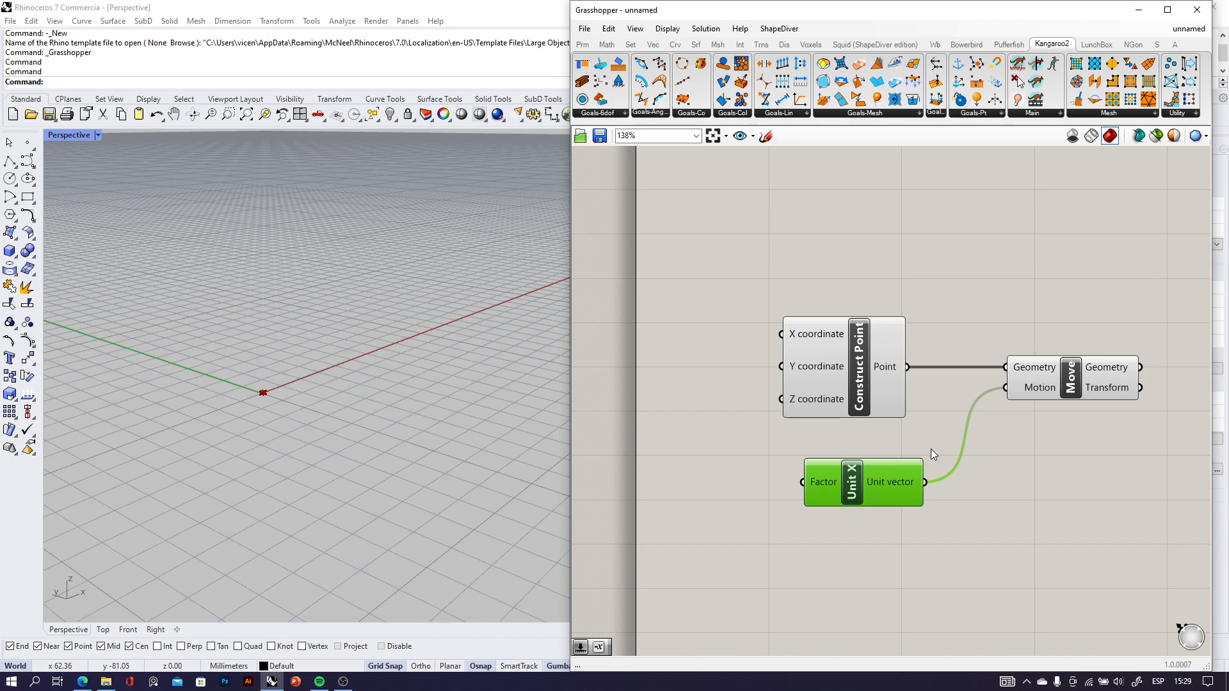
pyautogui.scroll(3, 890, 477)
pyautogui.moveTo(867, 471); pyautogui.dragTo(839, 480)
# Create a number slider with value 120 and connect it to Unit X's Factor input.
pyautogui.moveTo(702, 526); pyautogui.dragTo(796, 497, button='right')
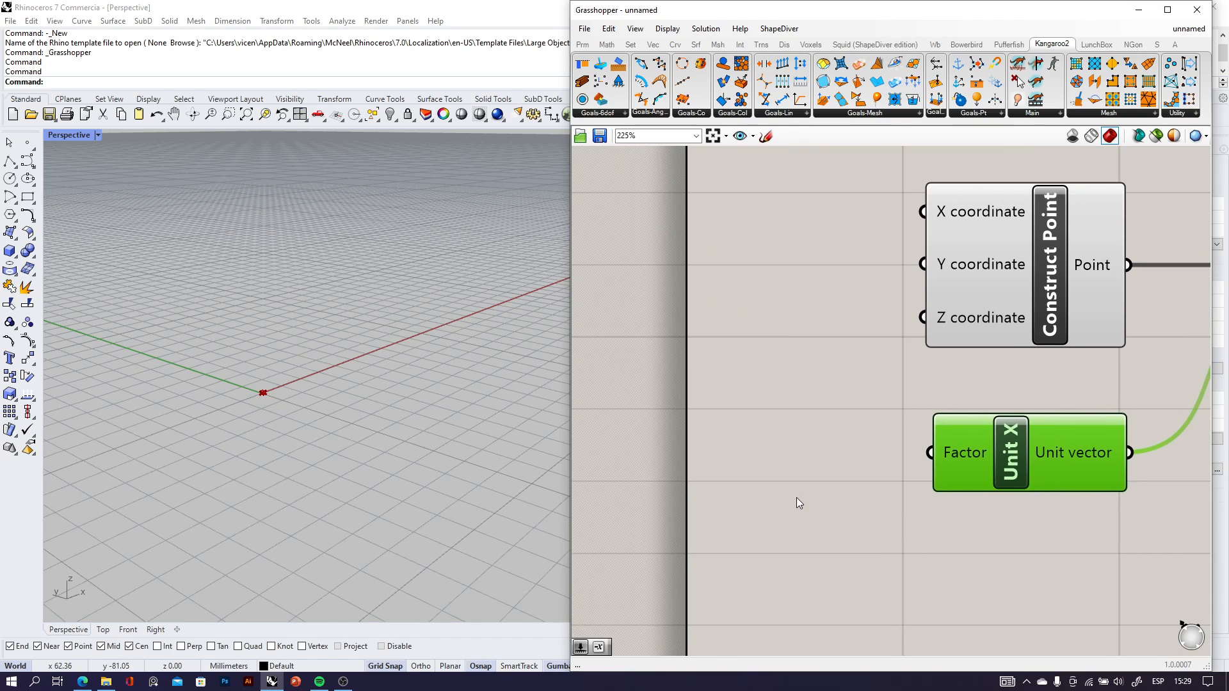
pyautogui.doubleClick(796, 497)
pyautogui.write('12')
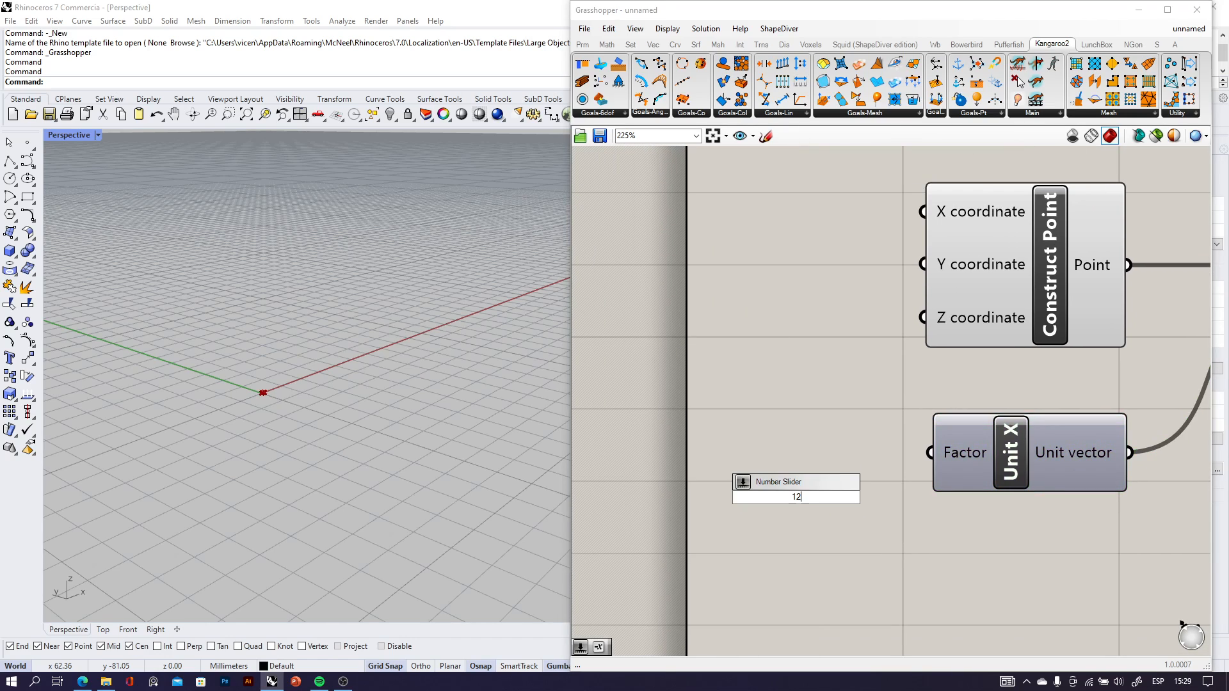
pyautogui.write('0')
pyautogui.press('Return')
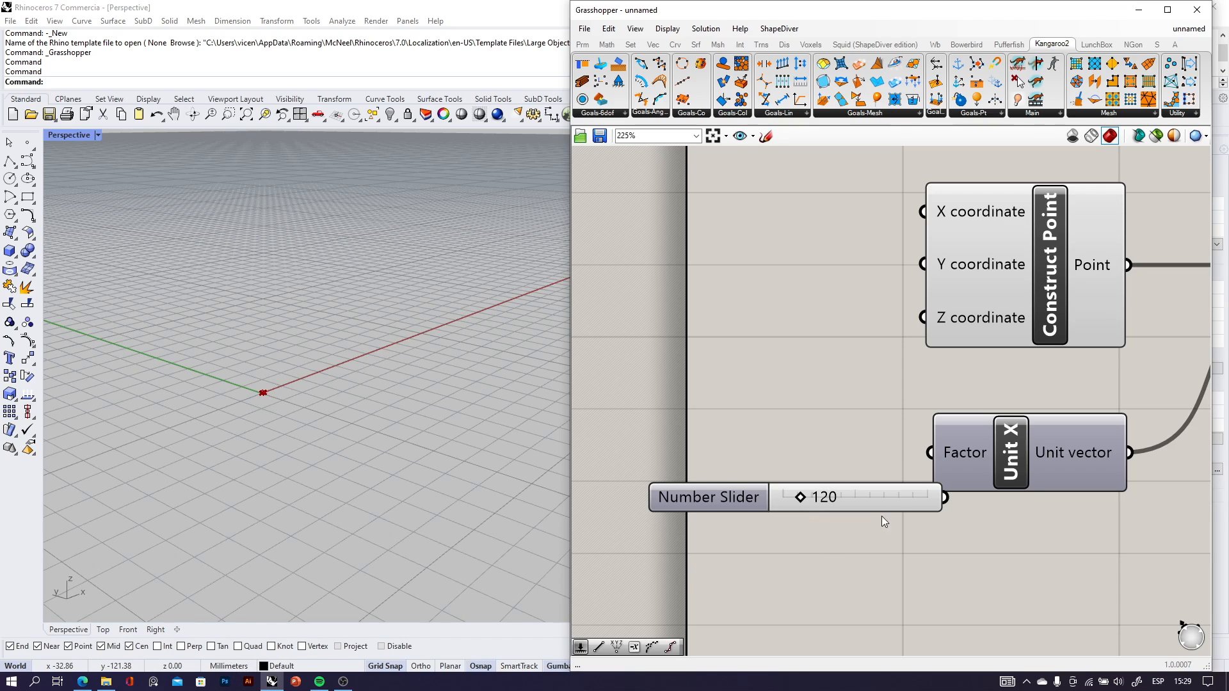
pyautogui.moveTo(905, 494); pyautogui.dragTo(930, 452)
pyautogui.scroll(-6, 916, 507)
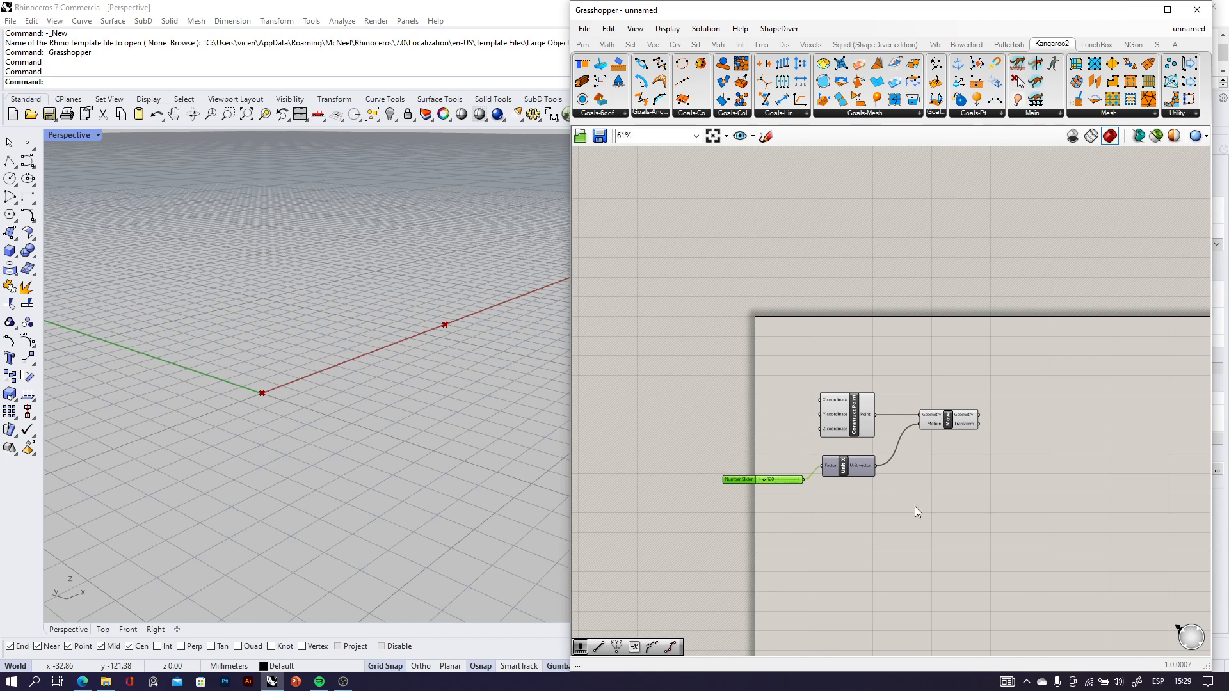
# Spread out the definition by placing Construct Point higher above the Unit X and Move components.
pyautogui.moveTo(1028, 516); pyautogui.dragTo(730, 383)
pyautogui.moveTo(856, 422); pyautogui.dragTo(904, 413)
pyautogui.click(926, 542)
pyautogui.moveTo(496, 407); pyautogui.dragTo(445, 462, button='right')
pyautogui.scroll(3, 820, 471)
pyautogui.moveTo(805, 467); pyautogui.dragTo(804, 470)
pyautogui.scroll(-3, 805, 469)
pyautogui.moveTo(887, 405); pyautogui.dragTo(634, 401, button='right')
pyautogui.scroll(3, 634, 400)
pyautogui.moveTo(634, 401); pyautogui.dragTo(619, 352)
pyautogui.moveTo(838, 370); pyautogui.dragTo(825, 404, button='right')
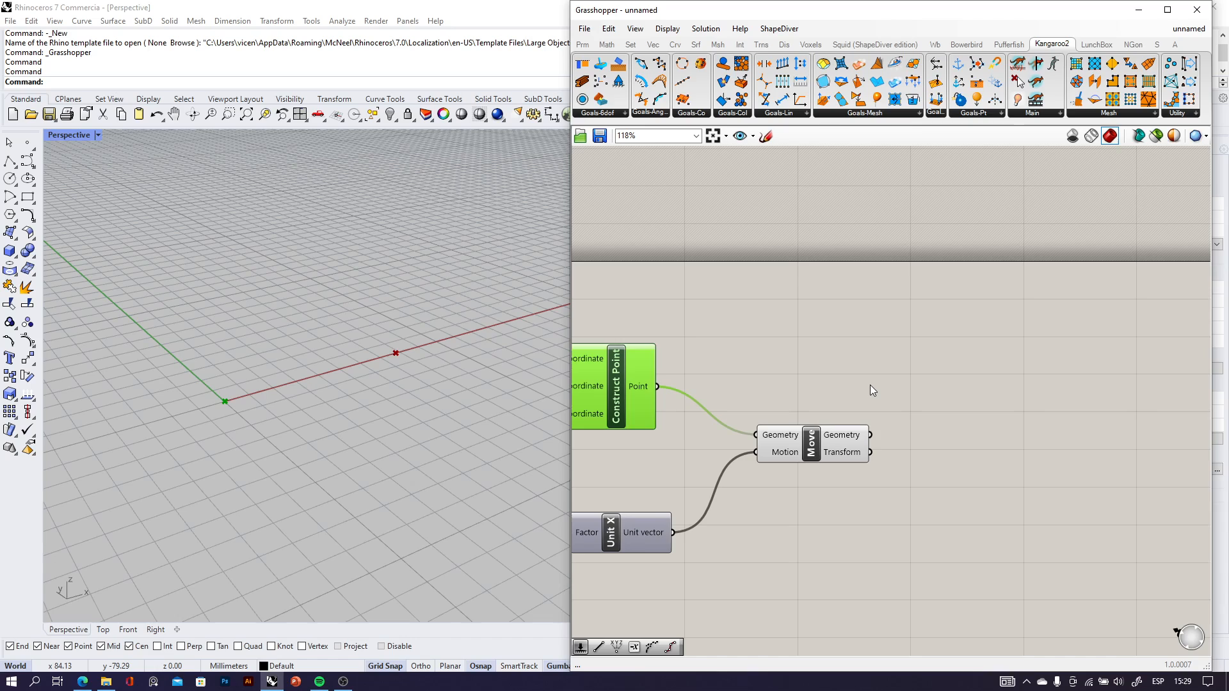
# Add a Line component with Construct Point's Point output as Start Point and Move's Geometry output as End Point.
pyautogui.doubleClick(869, 386)
pyautogui.write('line')
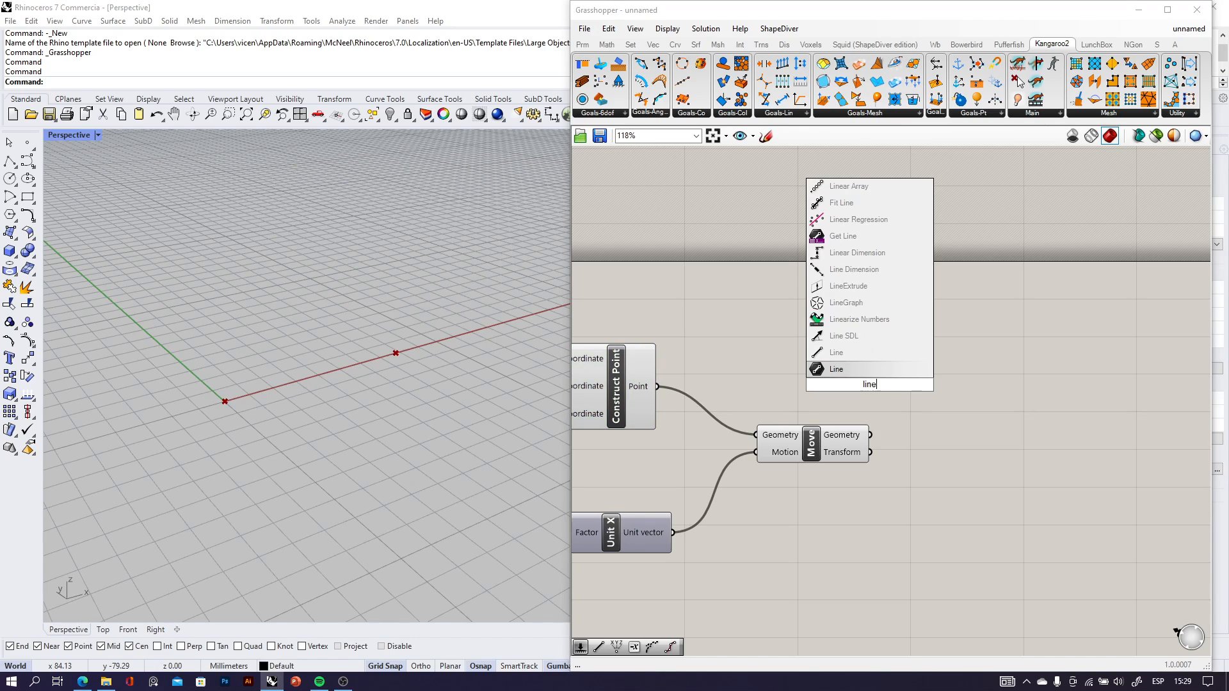
pyautogui.click(859, 355)
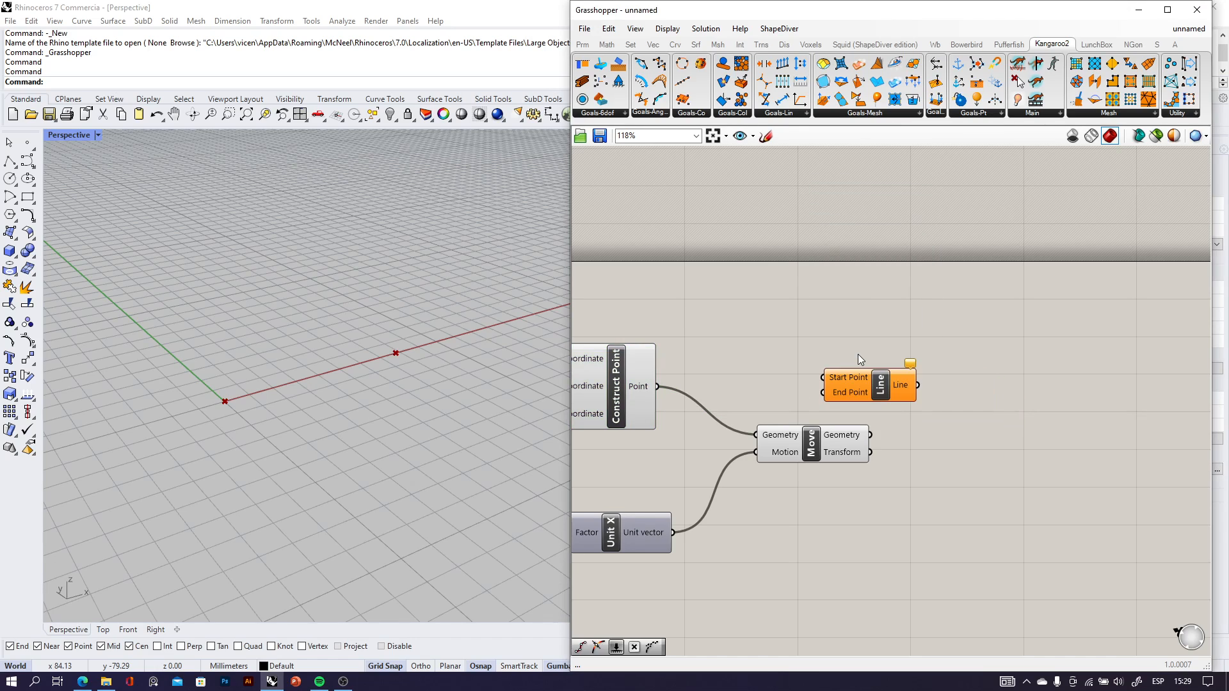
pyautogui.scroll(3, 872, 399)
pyautogui.moveTo(872, 399); pyautogui.dragTo(938, 376)
pyautogui.scroll(-2, 749, 375)
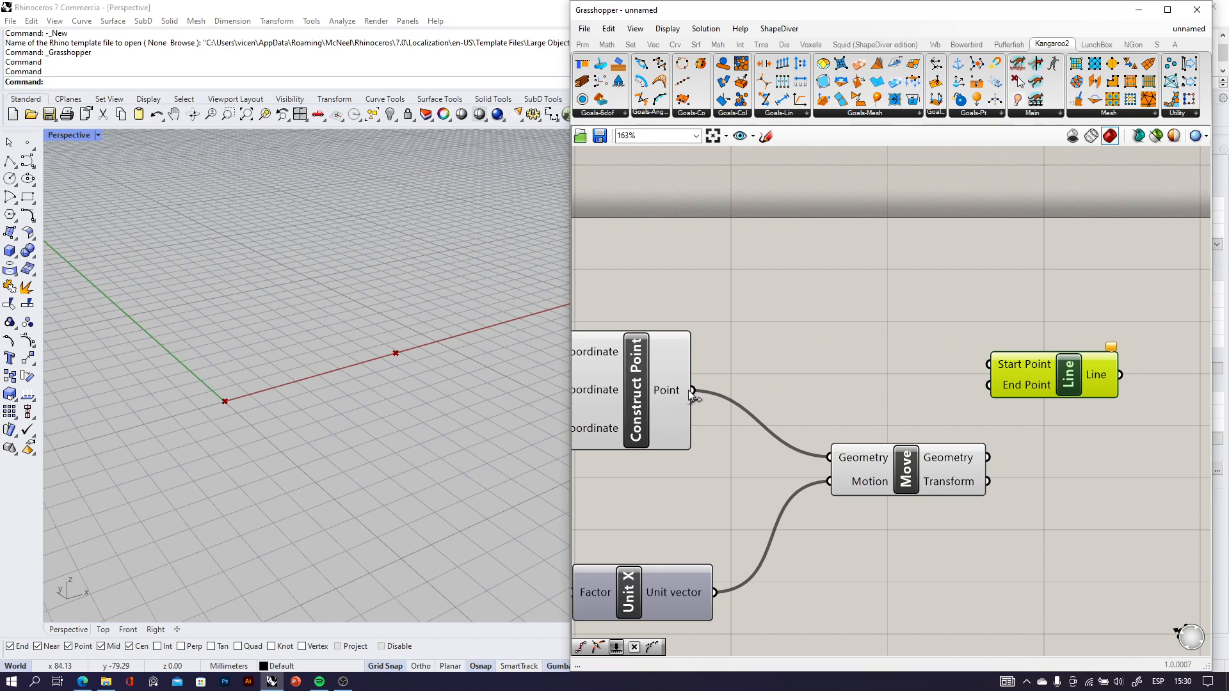
pyautogui.moveTo(692, 390); pyautogui.dragTo(990, 365)
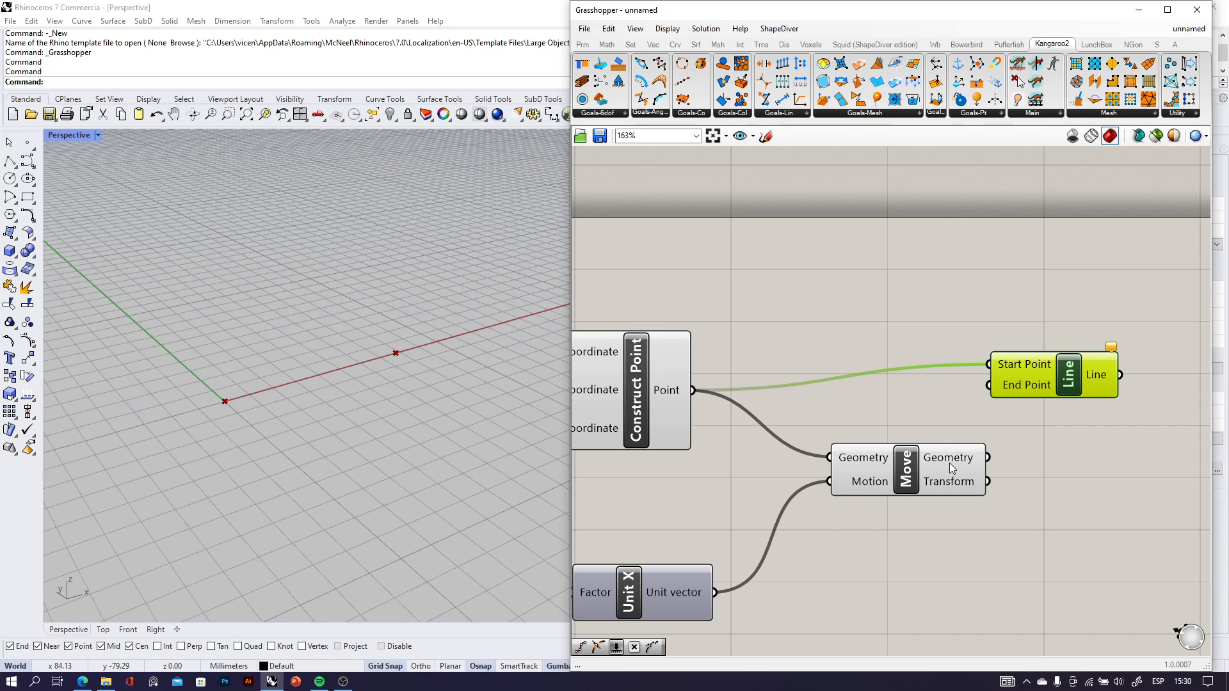
pyautogui.moveTo(989, 458); pyautogui.dragTo(1105, 414)
# Hide the construction grid and axes in the Perspective viewport to view the line alone.
pyautogui.moveTo(419, 417); pyautogui.dragTo(303, 410, button='right')
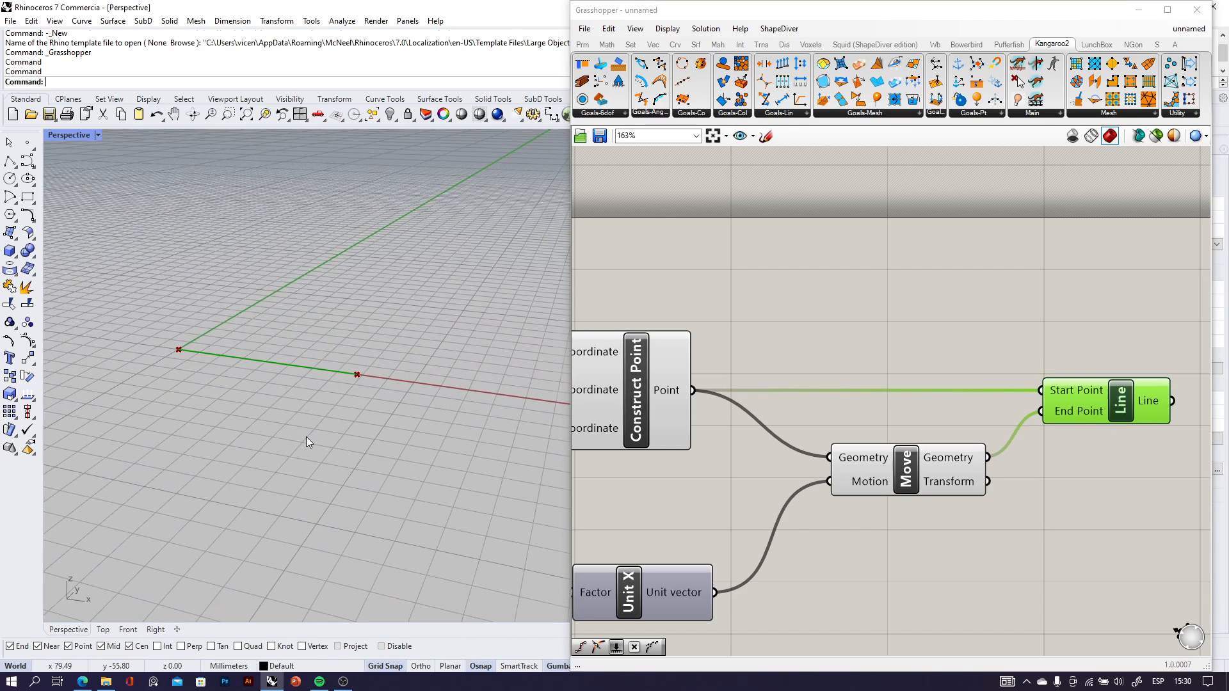
pyautogui.press('F7')
pyautogui.scroll(3, 195, 359)
pyautogui.scroll(-2, 307, 370)
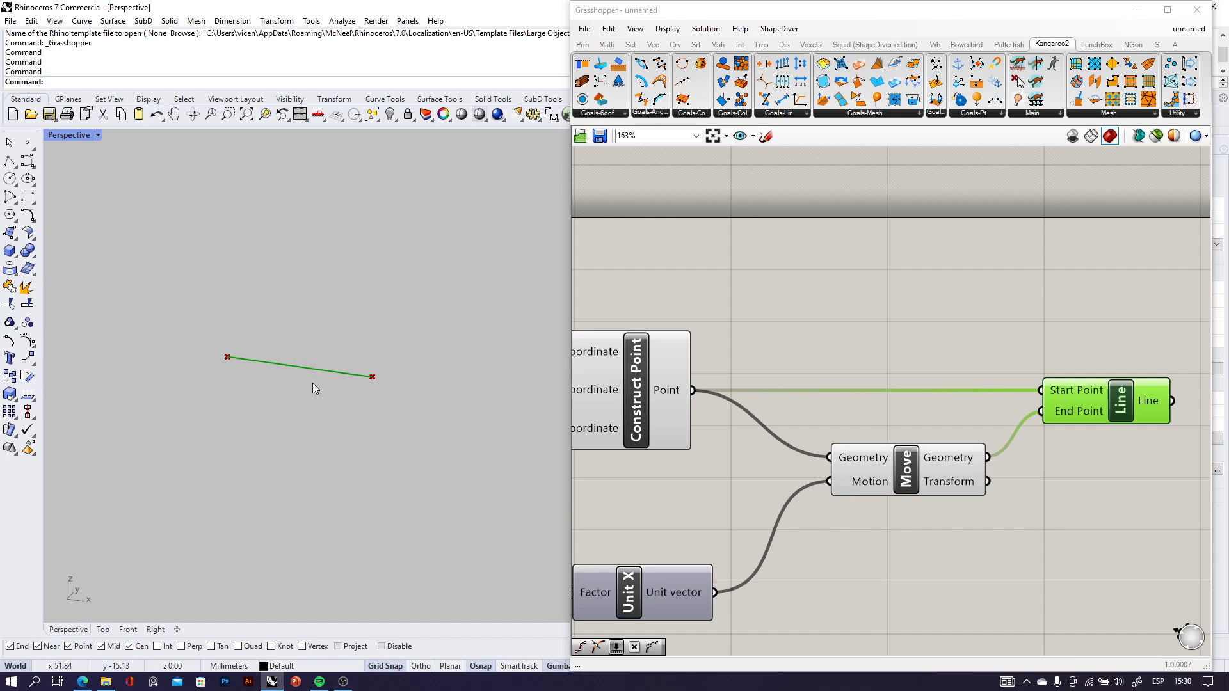
# Set the number slider feeding Unit X's Factor input to 88.
pyautogui.scroll(-2, 921, 413)
pyautogui.scroll(5, 739, 512)
pyautogui.moveTo(706, 483)
pyautogui.mouseDown()
pyautogui.moveTo(721, 481)
pyautogui.moveTo(704, 479)
pyautogui.mouseUp()
pyautogui.moveTo(536, 473); pyautogui.dragTo(393, 456, button='right')
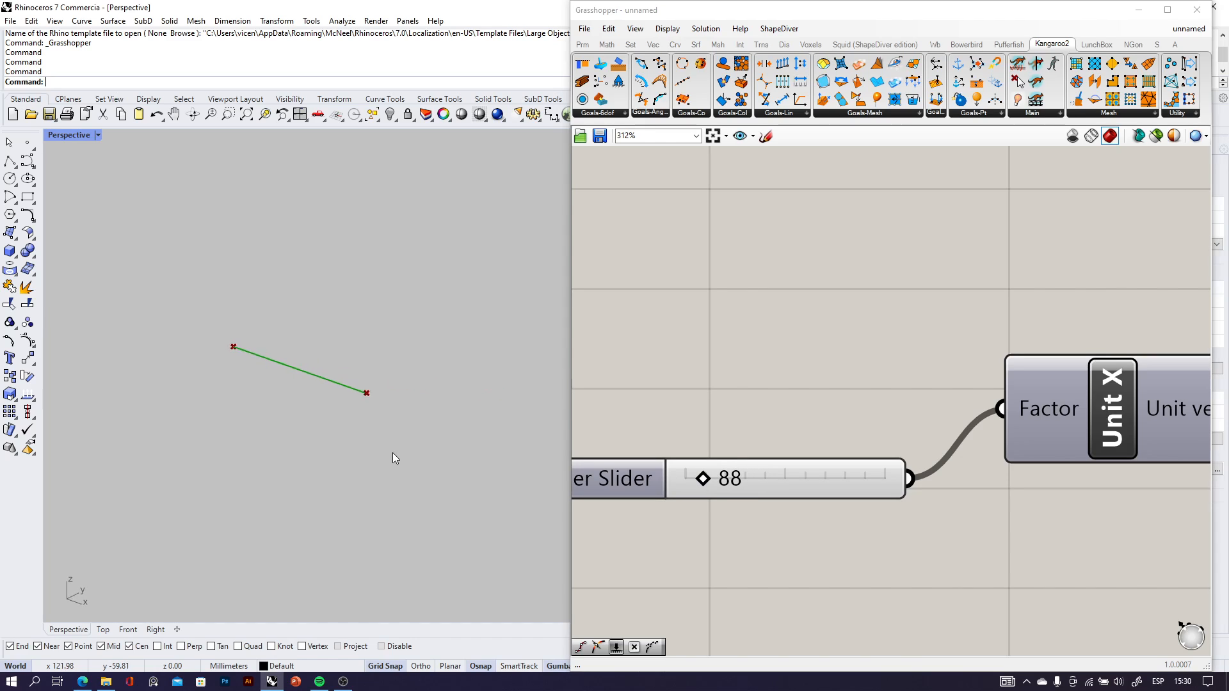
# Space the Line and Move components slightly farther apart on the canvas.
pyautogui.scroll(-5, 740, 384)
pyautogui.scroll(3, 873, 387)
pyautogui.moveTo(924, 347); pyautogui.dragTo(951, 346)
pyautogui.moveTo(778, 409); pyautogui.dragTo(783, 417)
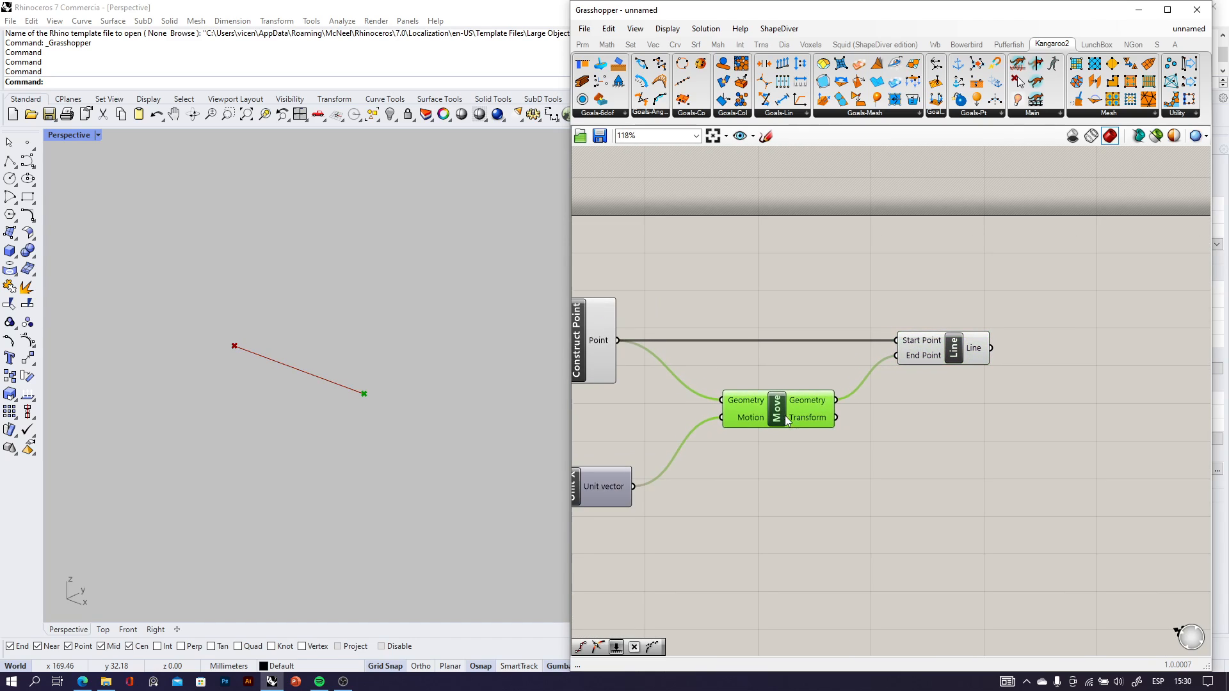
# Sketch a U-shaped curve with marked division points and end points in the empty canvas beside Line, and discard the sketch.
pyautogui.scroll(-1, 1029, 374)
pyautogui.moveTo(1029, 372); pyautogui.dragTo(754, 331, button='right')
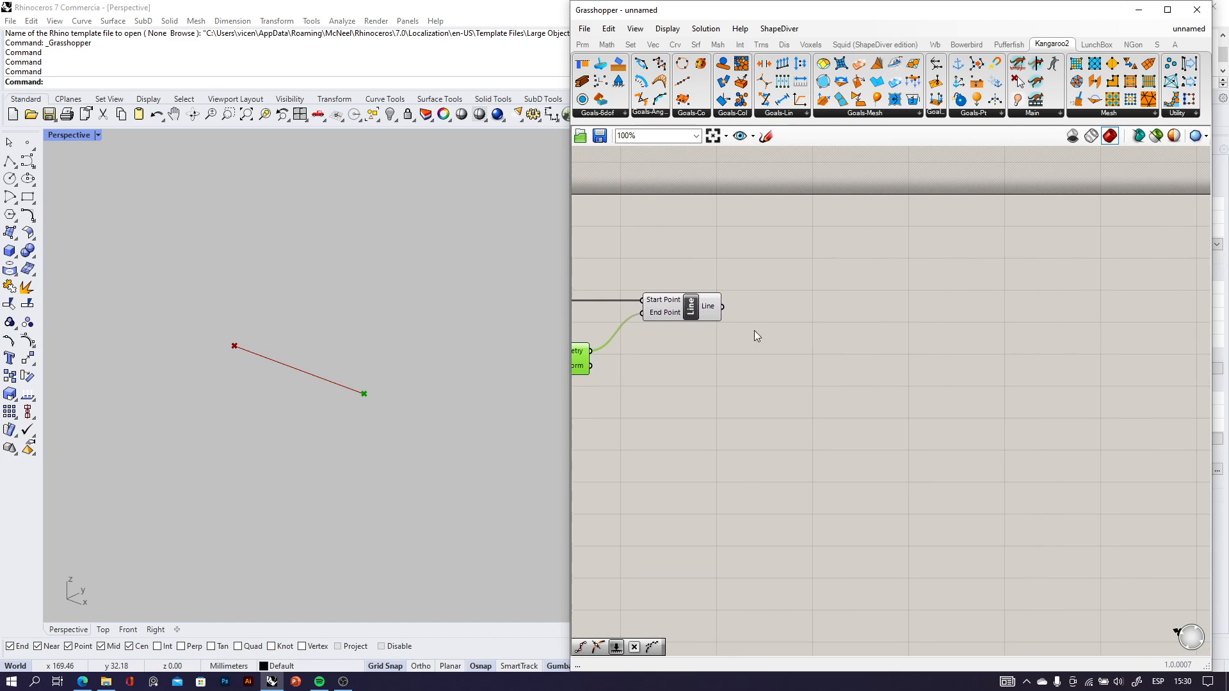
pyautogui.click(764, 136)
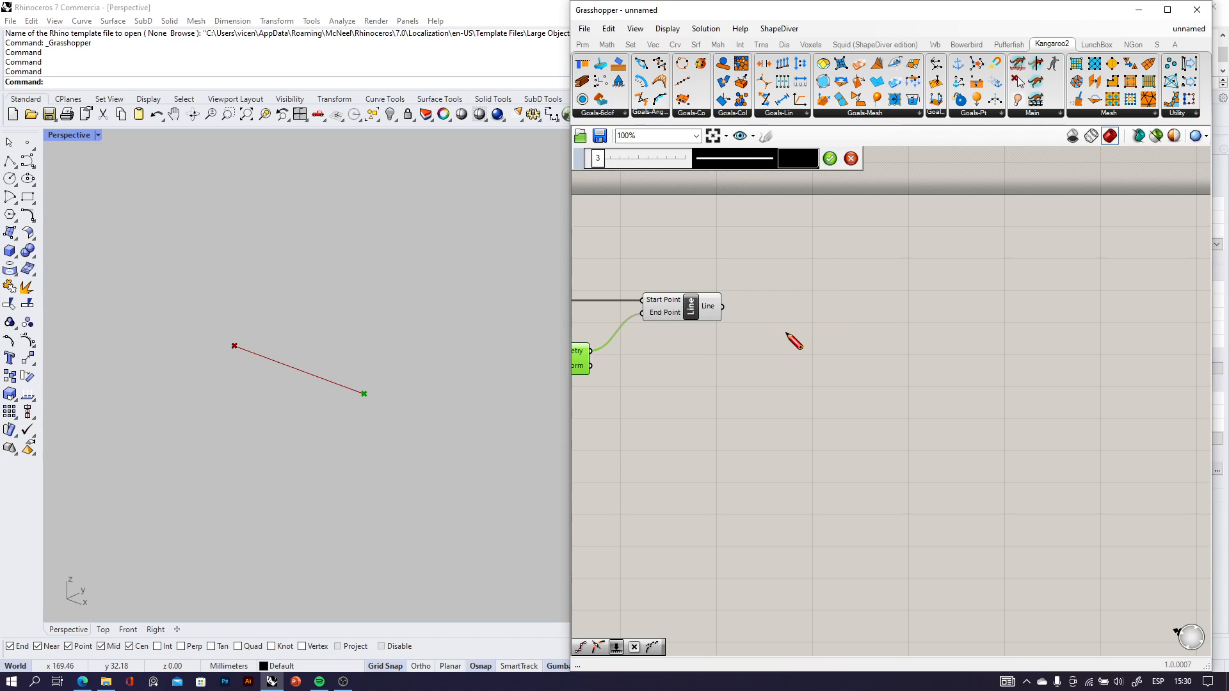
pyautogui.moveTo(786, 333)
pyautogui.mouseDown()
pyautogui.moveTo(812, 409)
pyautogui.moveTo(908, 424)
pyautogui.moveTo(967, 350)
pyautogui.mouseUp()
pyautogui.moveTo(798, 369); pyautogui.dragTo(799, 372)
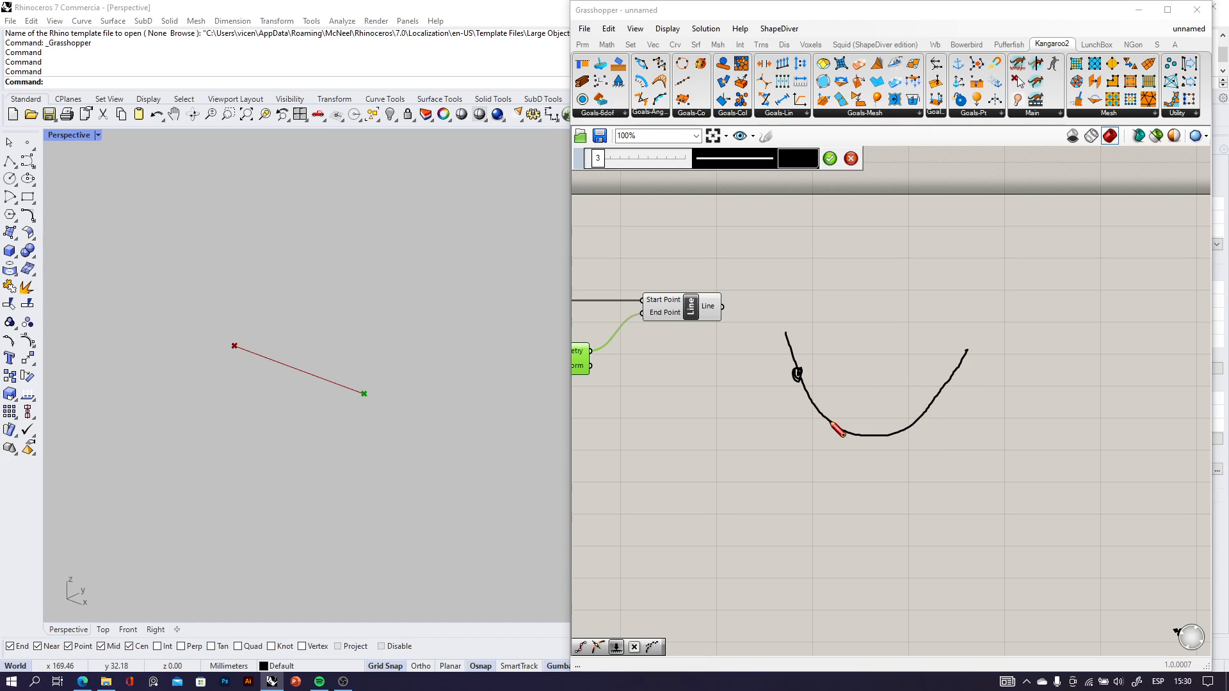
pyautogui.moveTo(832, 424); pyautogui.dragTo(890, 434)
pyautogui.moveTo(931, 390); pyautogui.dragTo(932, 403)
pyautogui.moveTo(768, 337)
pyautogui.mouseDown()
pyautogui.moveTo(807, 322)
pyautogui.moveTo(793, 340)
pyautogui.moveTo(761, 315)
pyautogui.mouseUp()
pyautogui.moveTo(955, 348)
pyautogui.mouseDown()
pyautogui.moveTo(986, 352)
pyautogui.moveTo(966, 351)
pyautogui.moveTo(958, 314)
pyautogui.mouseUp()
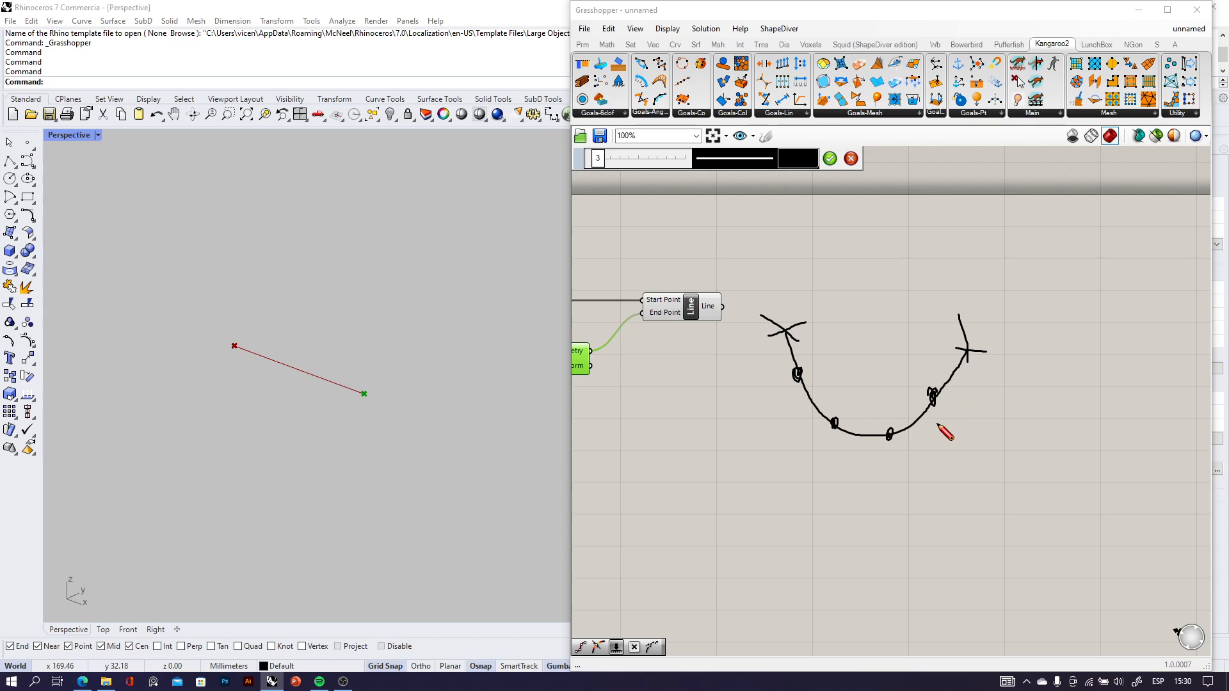
pyautogui.moveTo(856, 331)
pyautogui.mouseDown()
pyautogui.moveTo(858, 393)
pyautogui.moveTo(878, 363)
pyautogui.mouseUp()
pyautogui.click(849, 160)
# Add a Divide Curve component beside Line, connect Line's output to its Curve input, and align the two components.
pyautogui.scroll(5, 824, 320)
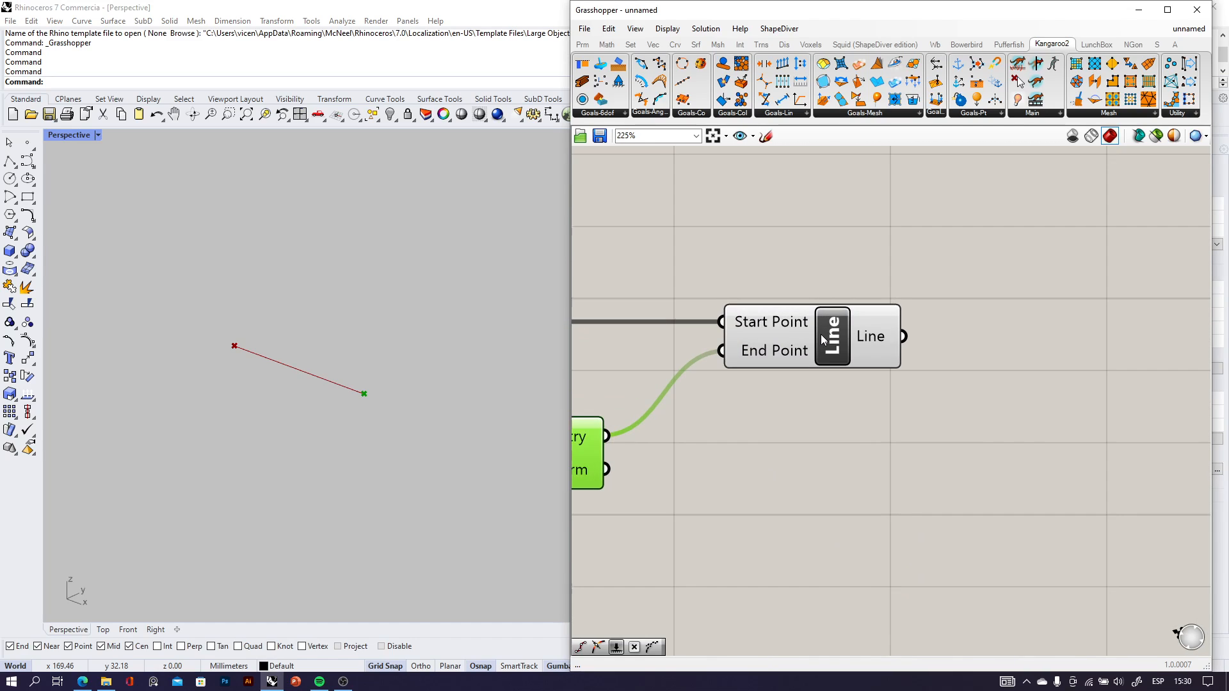
pyautogui.click(821, 334)
pyautogui.moveTo(935, 451); pyautogui.dragTo(898, 404, button='right')
pyautogui.doubleClick(897, 403)
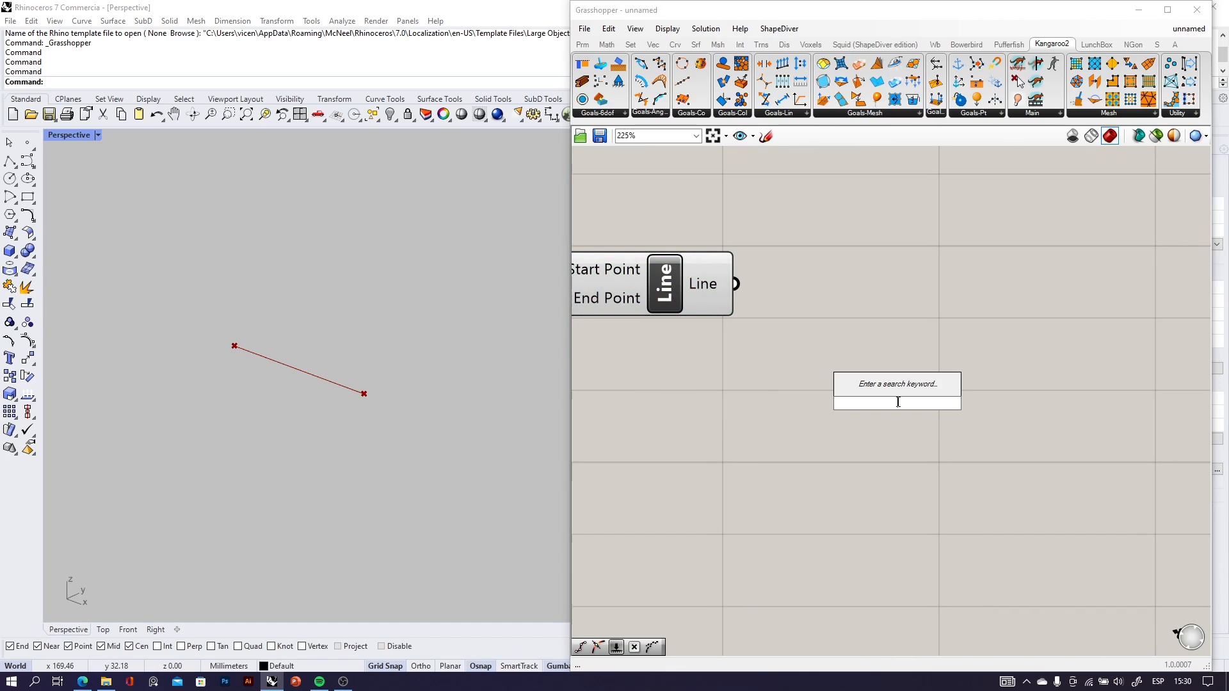
pyautogui.write('dive')
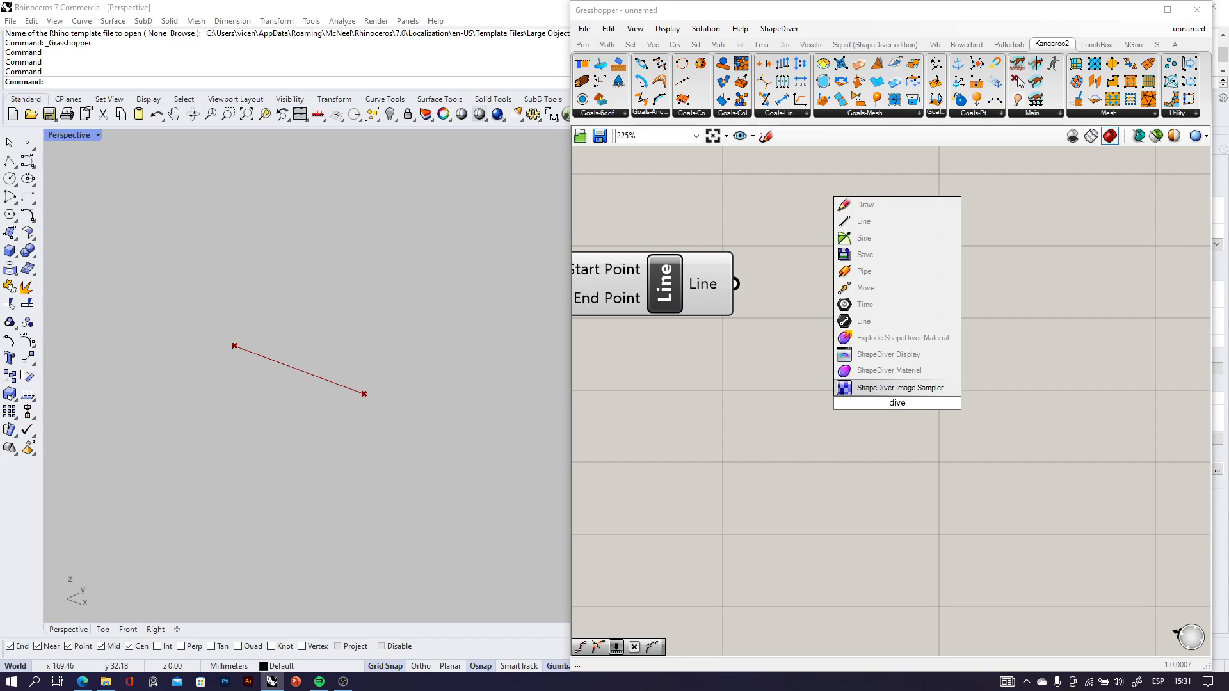
pyautogui.press('BackSpace')
pyautogui.write('ide')
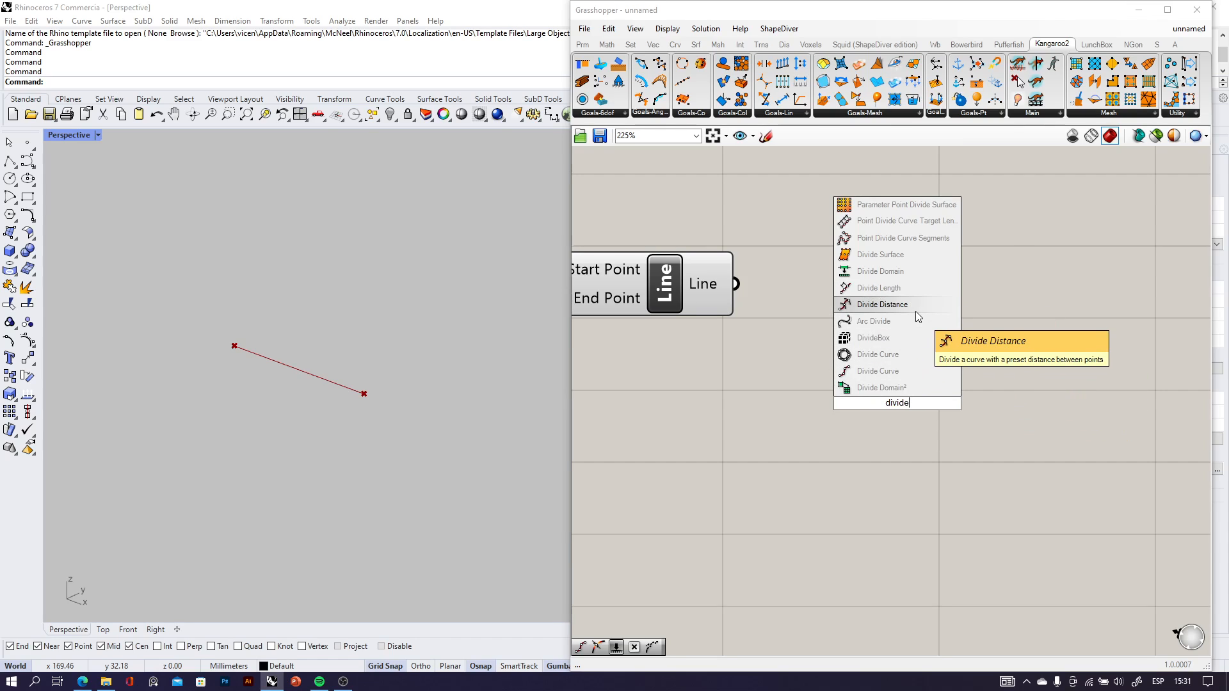
pyautogui.click(912, 372)
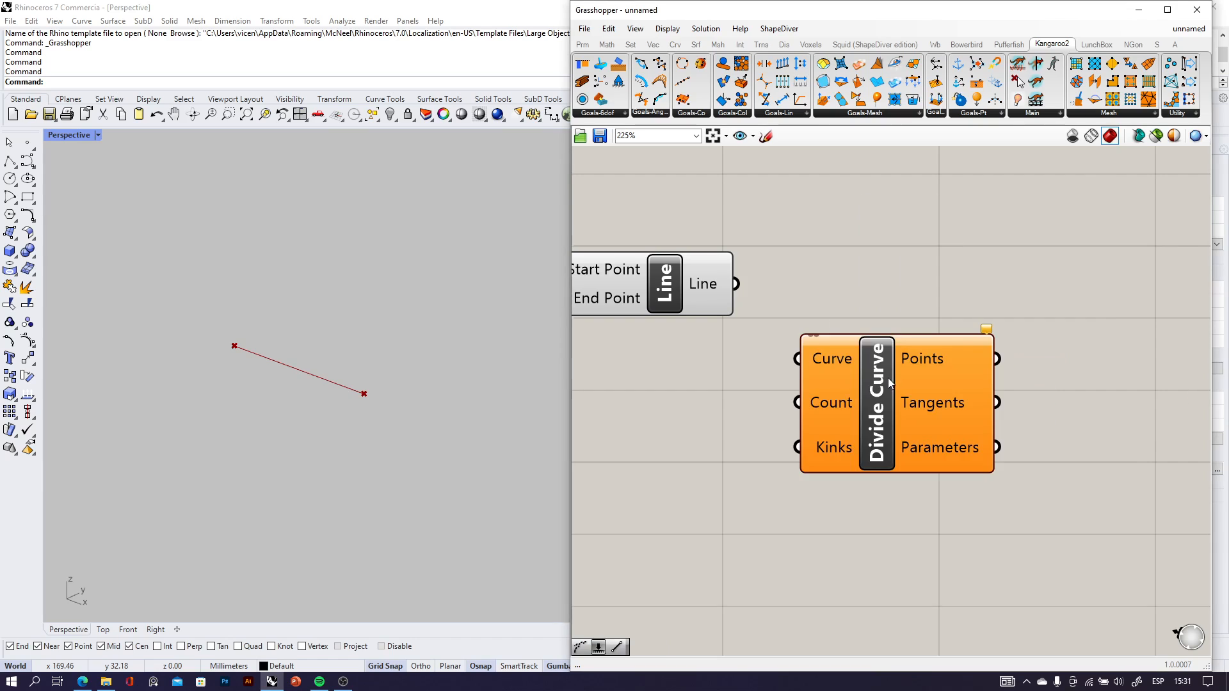
pyautogui.moveTo(736, 283); pyautogui.dragTo(807, 331)
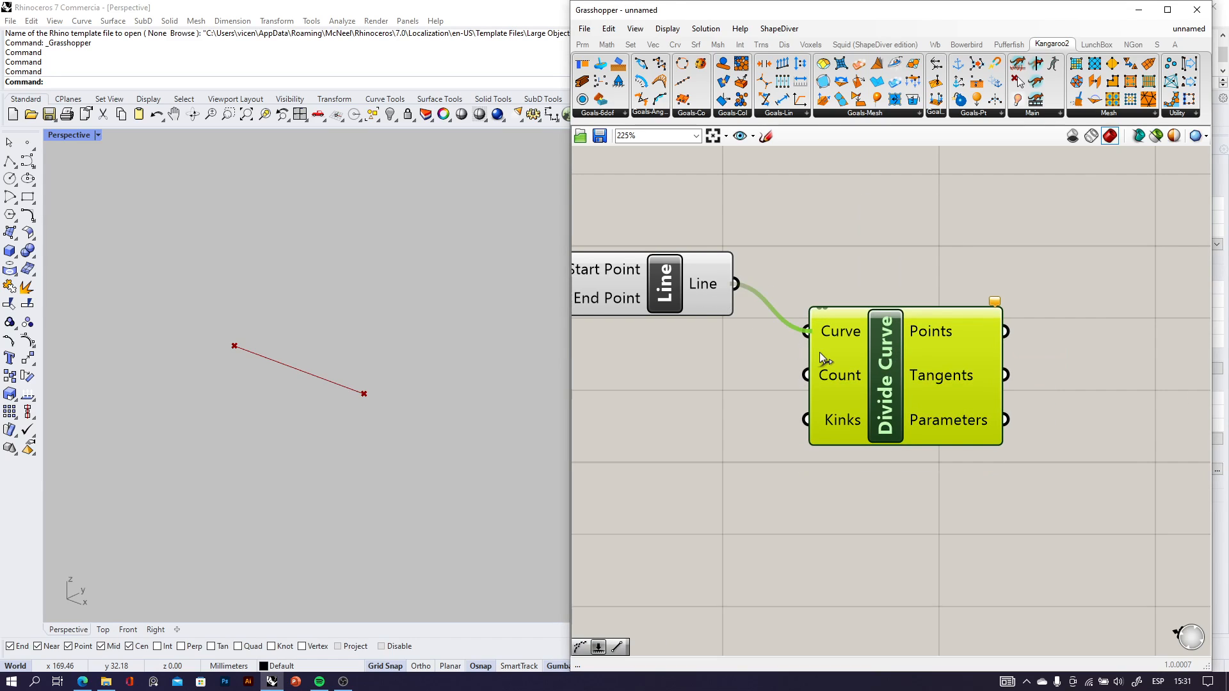
pyautogui.moveTo(843, 374); pyautogui.dragTo(862, 326)
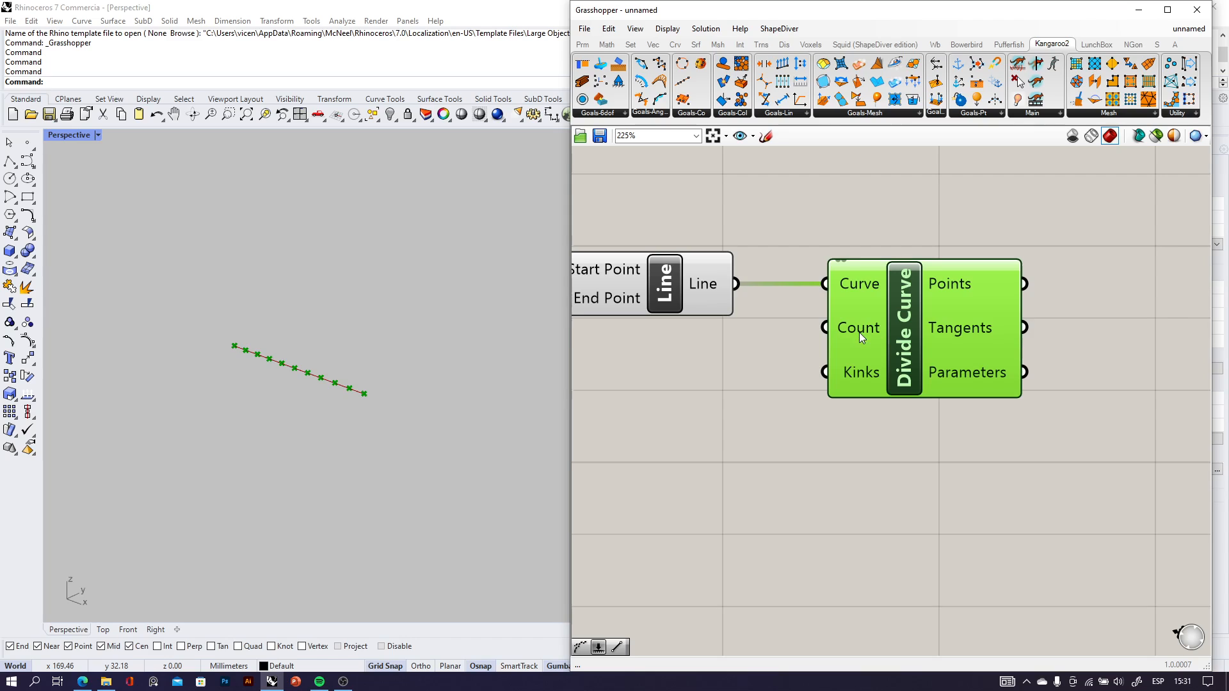
# Create a number slider with value 8 and connect it to Divide Curve's Count input.
pyautogui.click(703, 420)
pyautogui.doubleClick(703, 420)
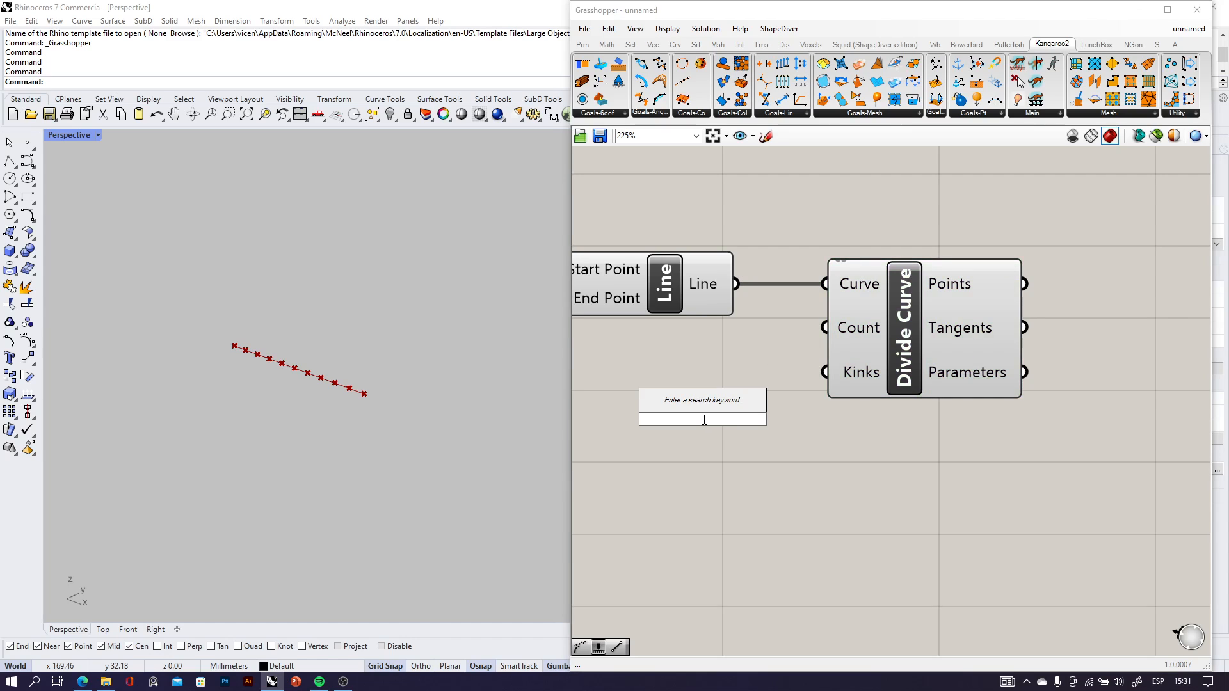
pyautogui.write('8')
pyautogui.click(707, 406)
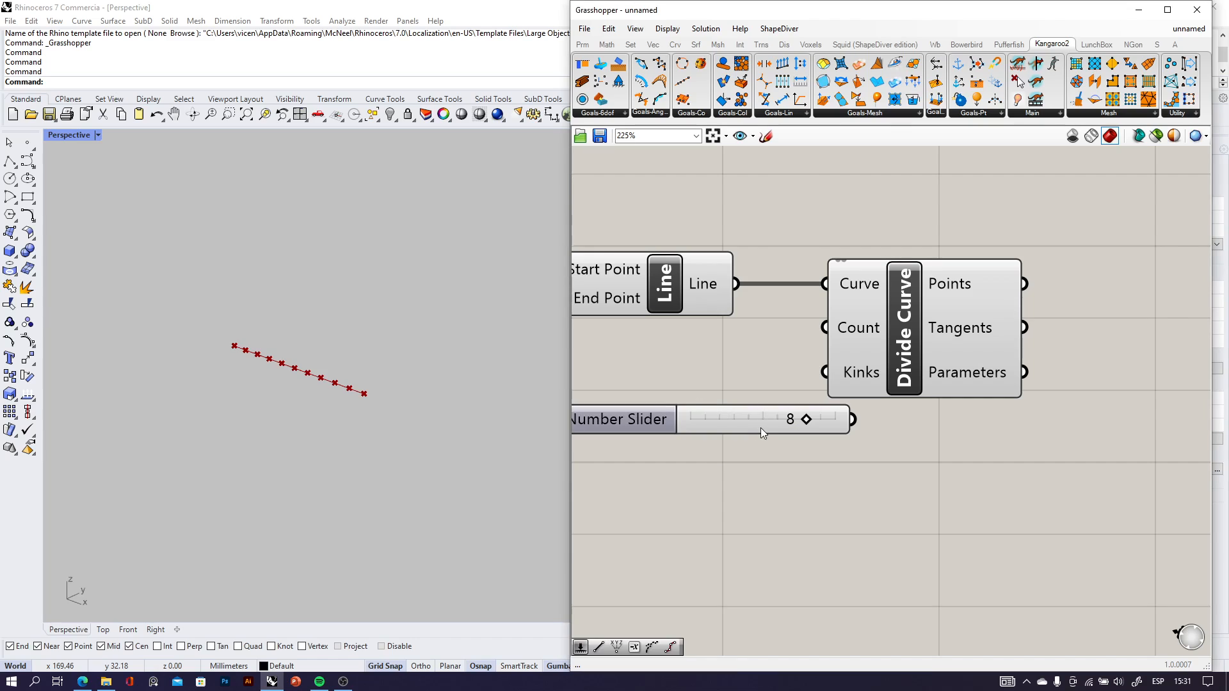
pyautogui.moveTo(760, 428); pyautogui.dragTo(665, 436)
pyautogui.moveTo(770, 427); pyautogui.dragTo(826, 329)
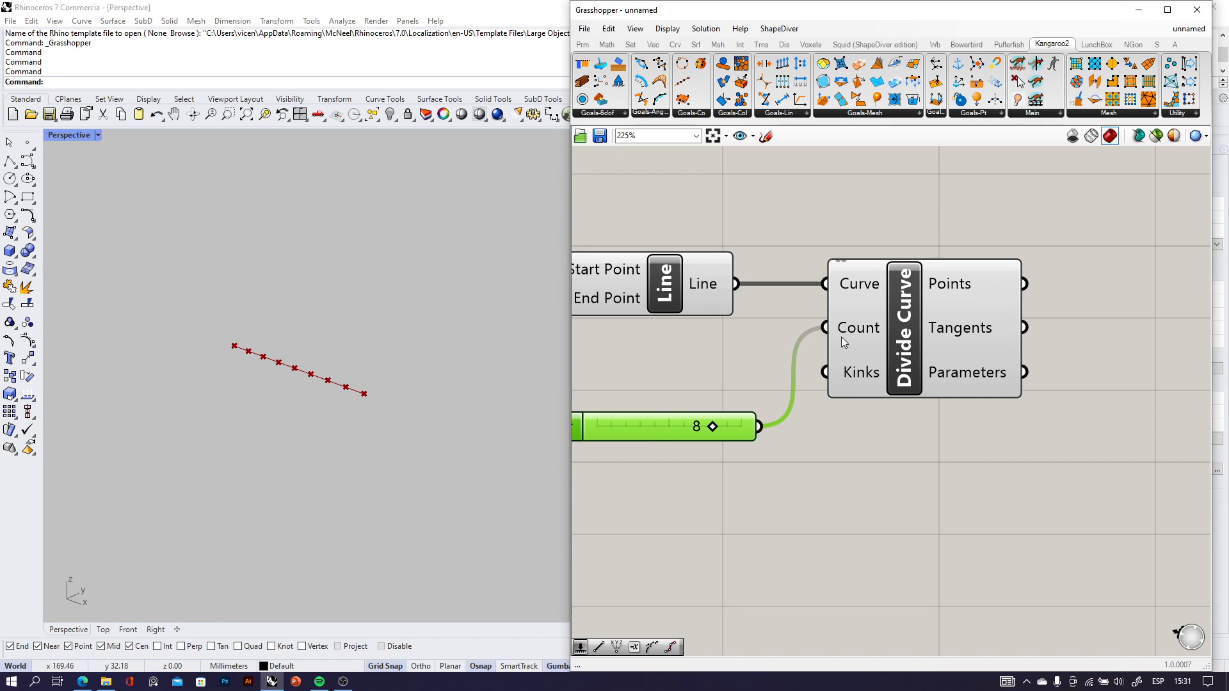
pyautogui.click(806, 518)
pyautogui.scroll(4, 672, 446)
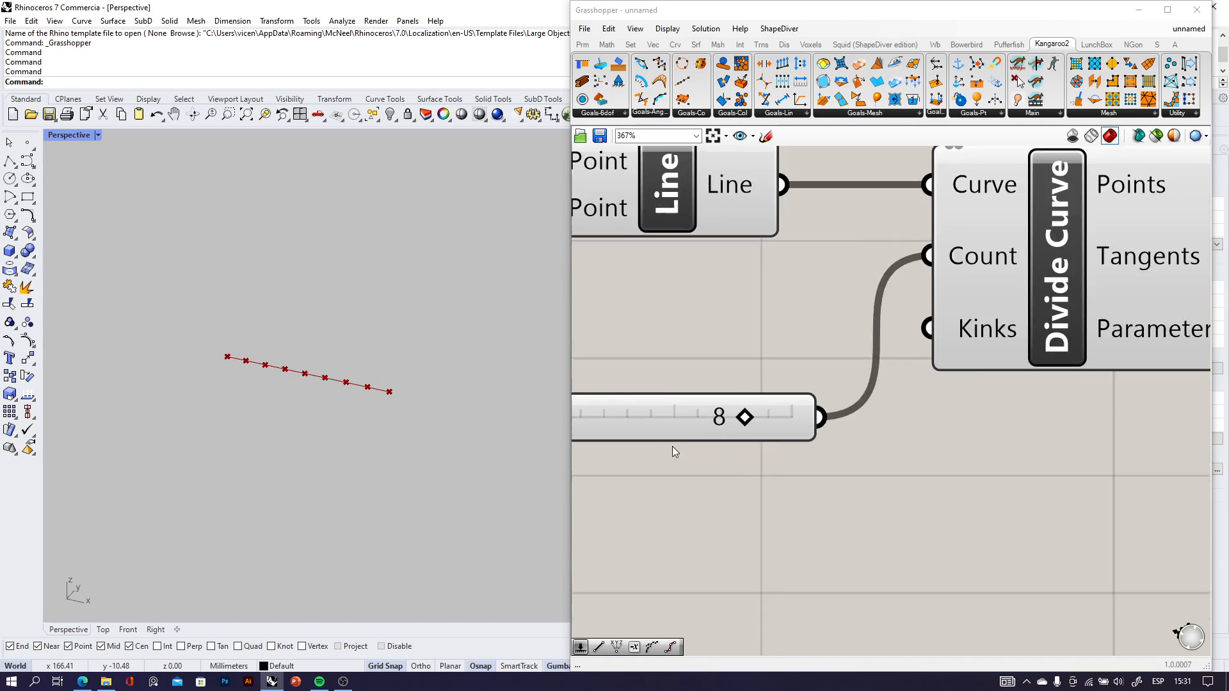
pyautogui.moveTo(754, 415)
pyautogui.mouseDown()
pyautogui.moveTo(675, 416)
pyautogui.moveTo(769, 422)
pyautogui.moveTo(702, 425)
pyautogui.moveTo(747, 428)
pyautogui.mouseUp()
pyautogui.scroll(-4, 747, 428)
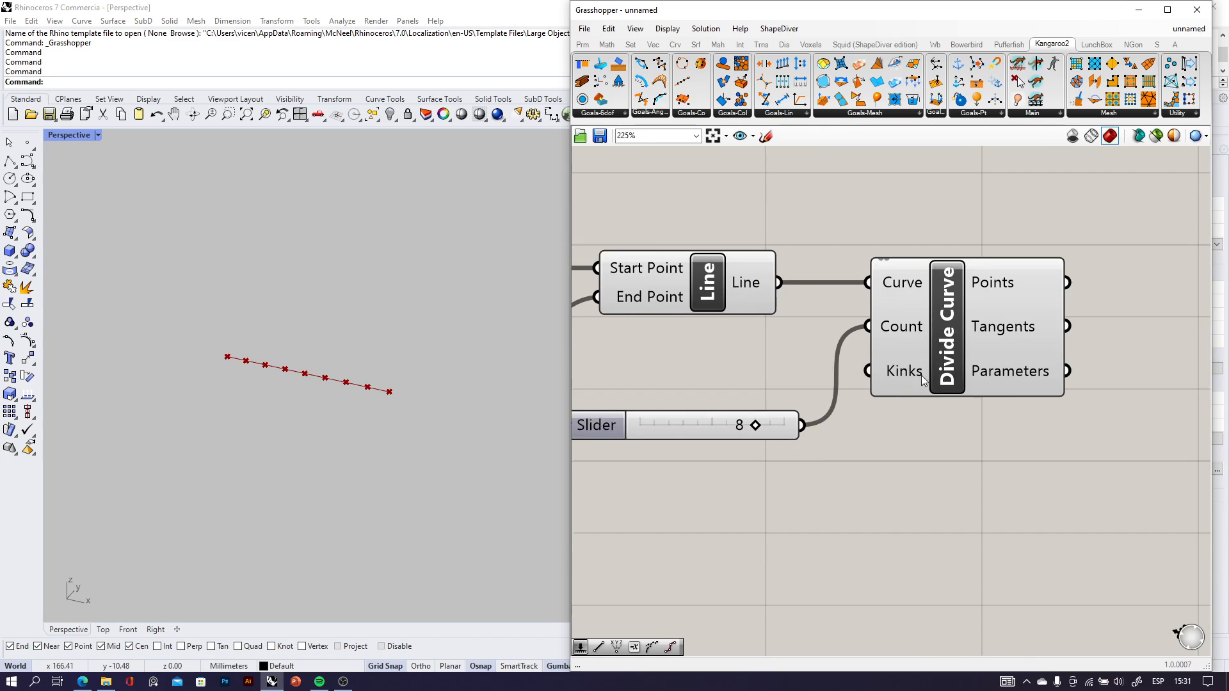
# Place the Divide Curve component farther away from Line and its Count slider.
pyautogui.moveTo(921, 375); pyautogui.dragTo(1016, 362)
pyautogui.moveTo(307, 384); pyautogui.dragTo(281, 382, button='right')
pyautogui.scroll(2, 718, 472)
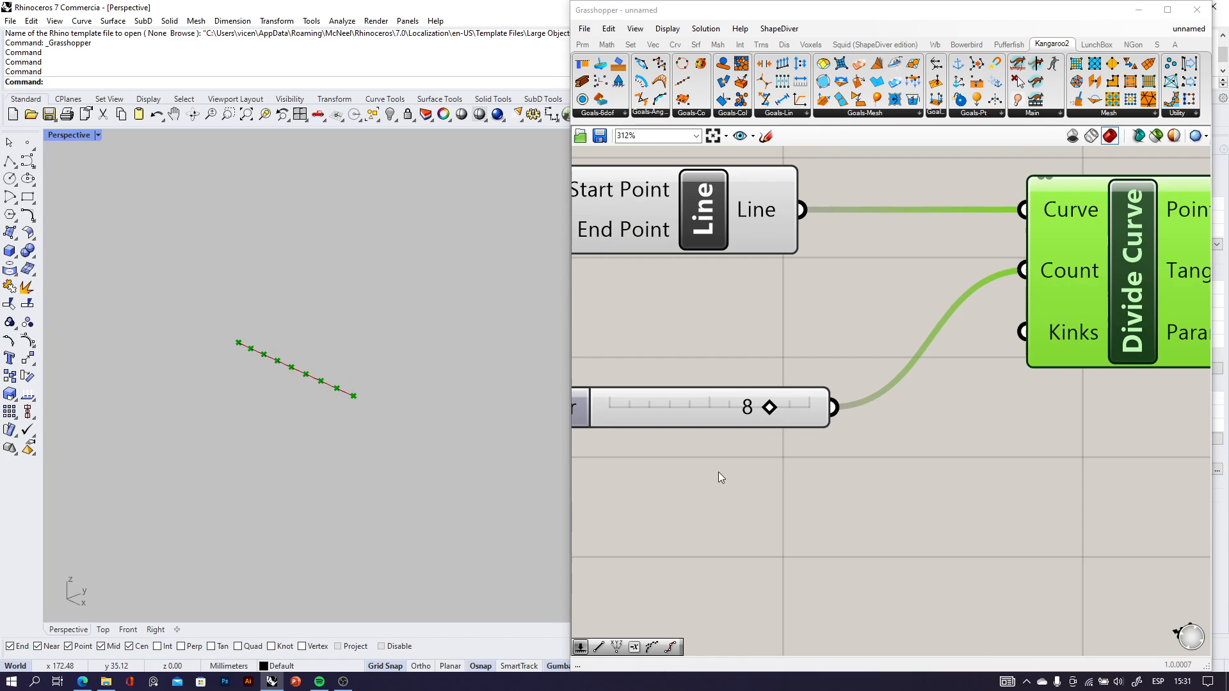
pyautogui.scroll(-2, 890, 373)
pyautogui.moveTo(1006, 392); pyautogui.dragTo(838, 417, button='right')
pyautogui.click(922, 440)
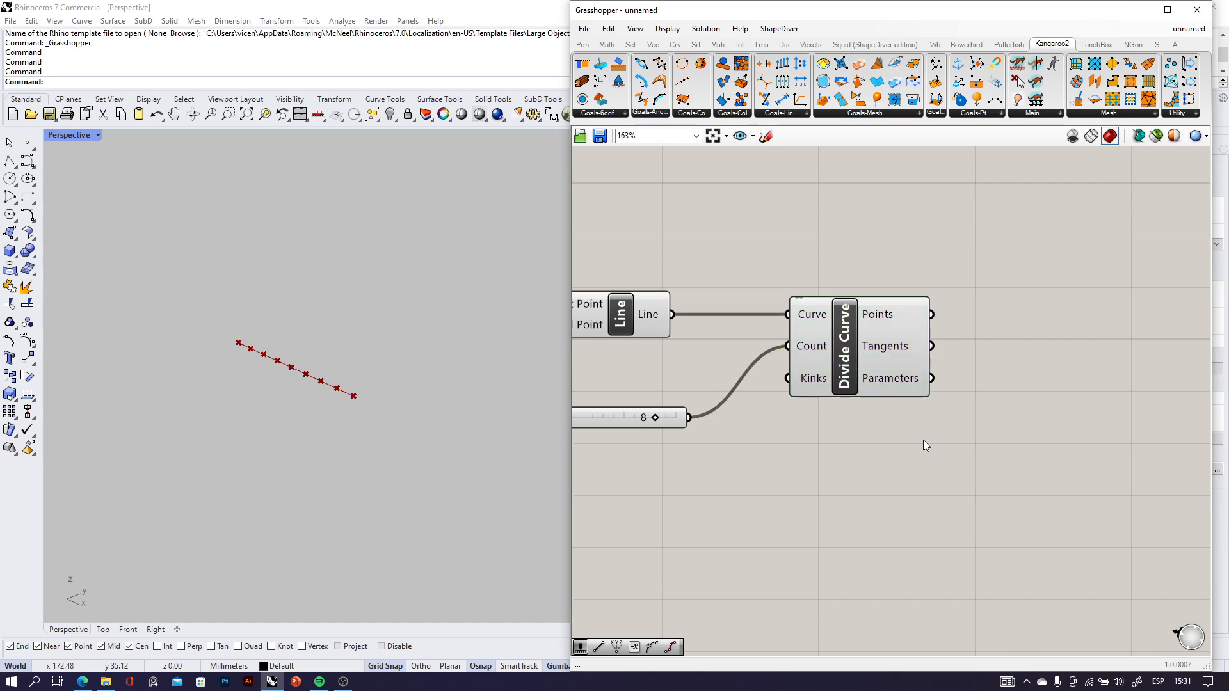
# Add a Panel beside Divide Curve and connect the Points output to it.
pyautogui.scroll(2, 909, 321)
pyautogui.moveTo(933, 329); pyautogui.dragTo(788, 327, button='right')
pyautogui.click(679, 398)
pyautogui.click(987, 410)
pyautogui.doubleClick(986, 411)
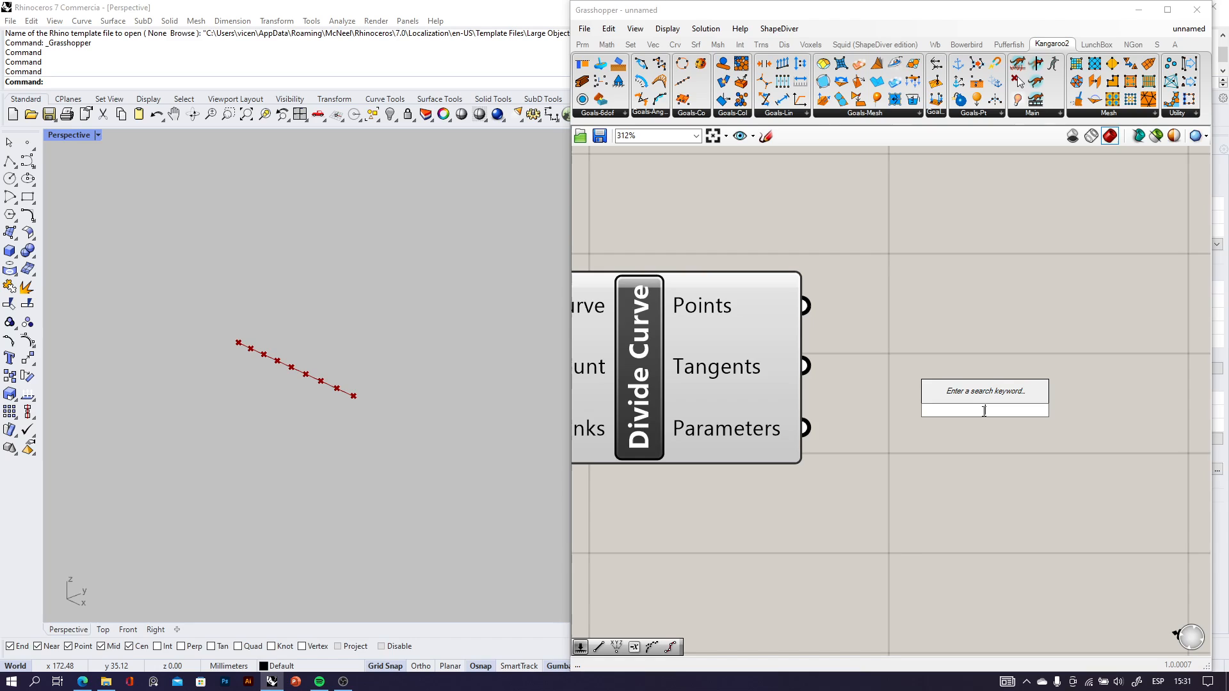
pyautogui.write('pane')
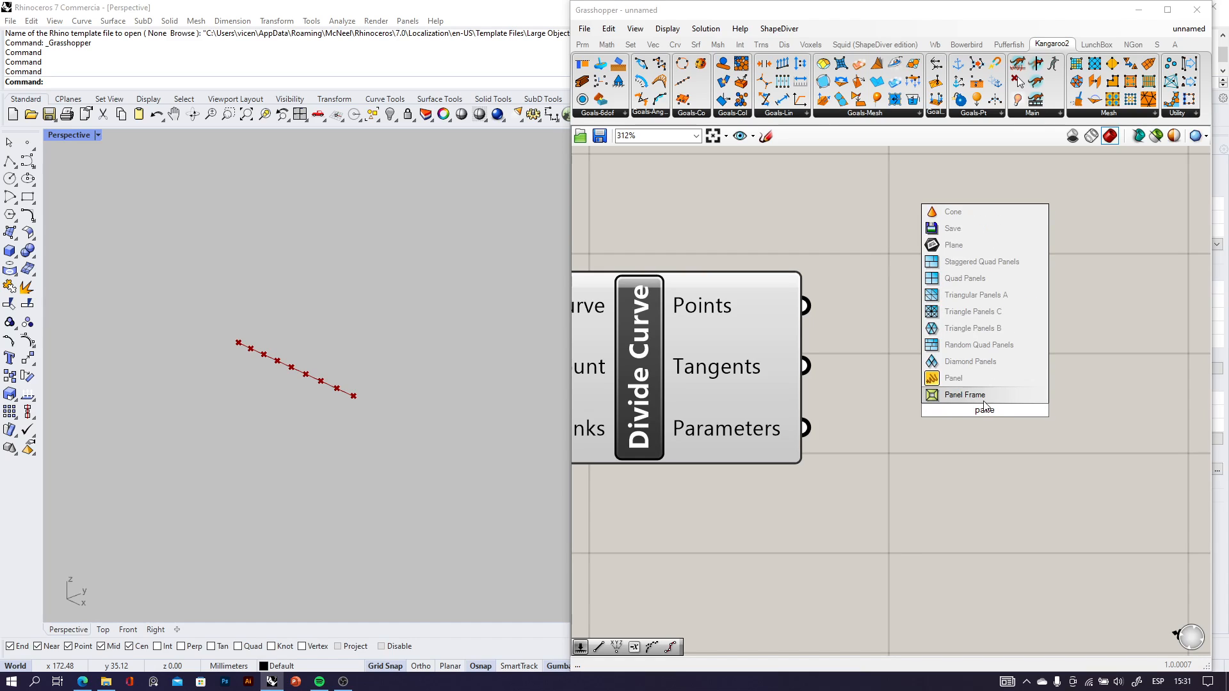
pyautogui.click(960, 378)
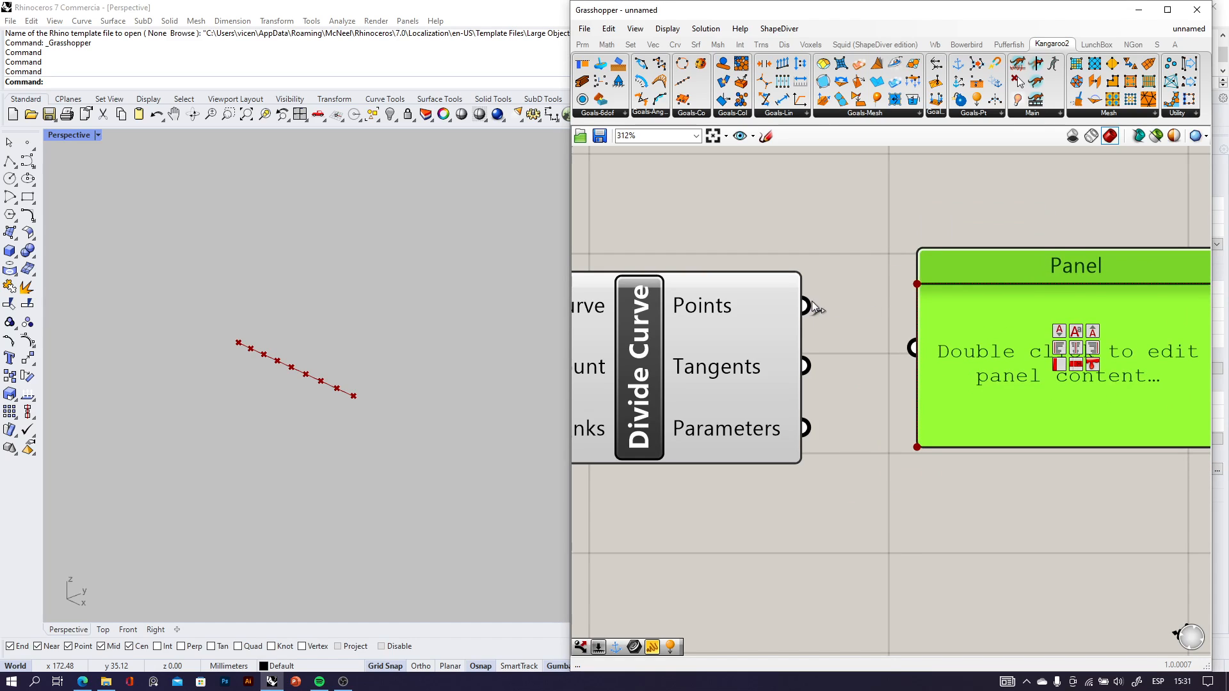
pyautogui.moveTo(810, 306); pyautogui.dragTo(910, 349)
# Align the Panel with Divide Curve's Points output and examine the indexed list of point coordinates.
pyautogui.scroll(-3, 937, 352)
pyautogui.moveTo(1018, 400); pyautogui.dragTo(900, 330, button='right')
pyautogui.moveTo(898, 338); pyautogui.dragTo(925, 324)
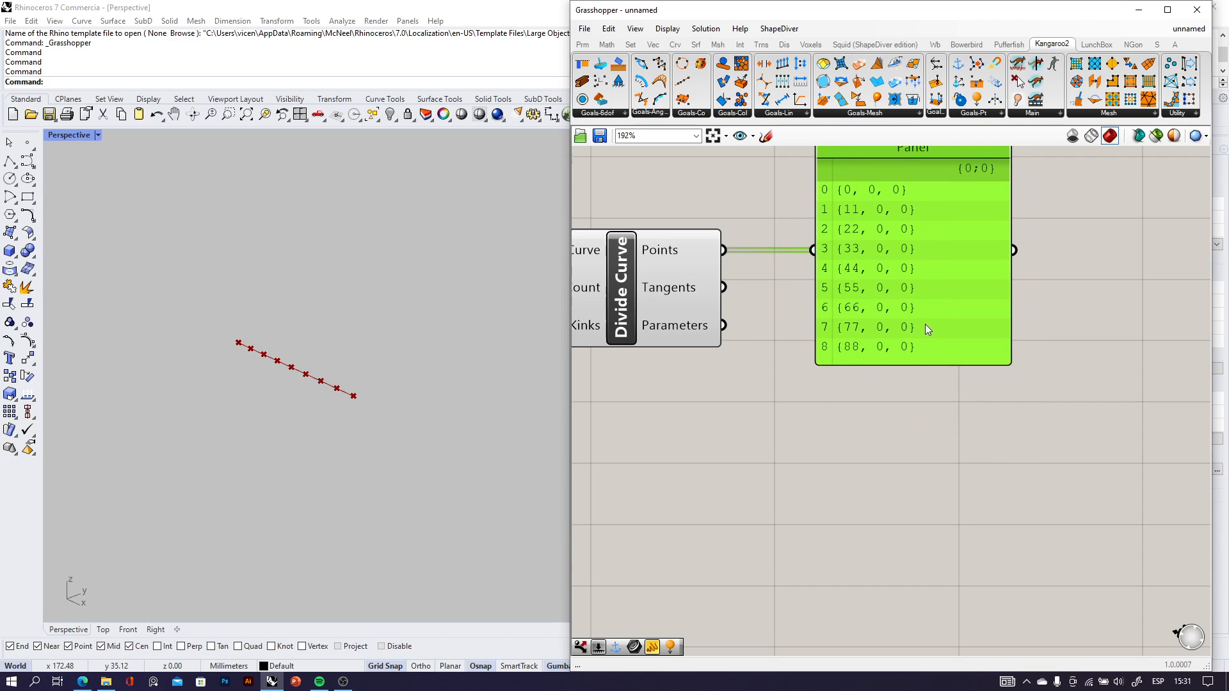
pyautogui.scroll(-3, 924, 324)
pyautogui.moveTo(923, 325); pyautogui.dragTo(901, 367, button='right')
pyautogui.scroll(4, 876, 310)
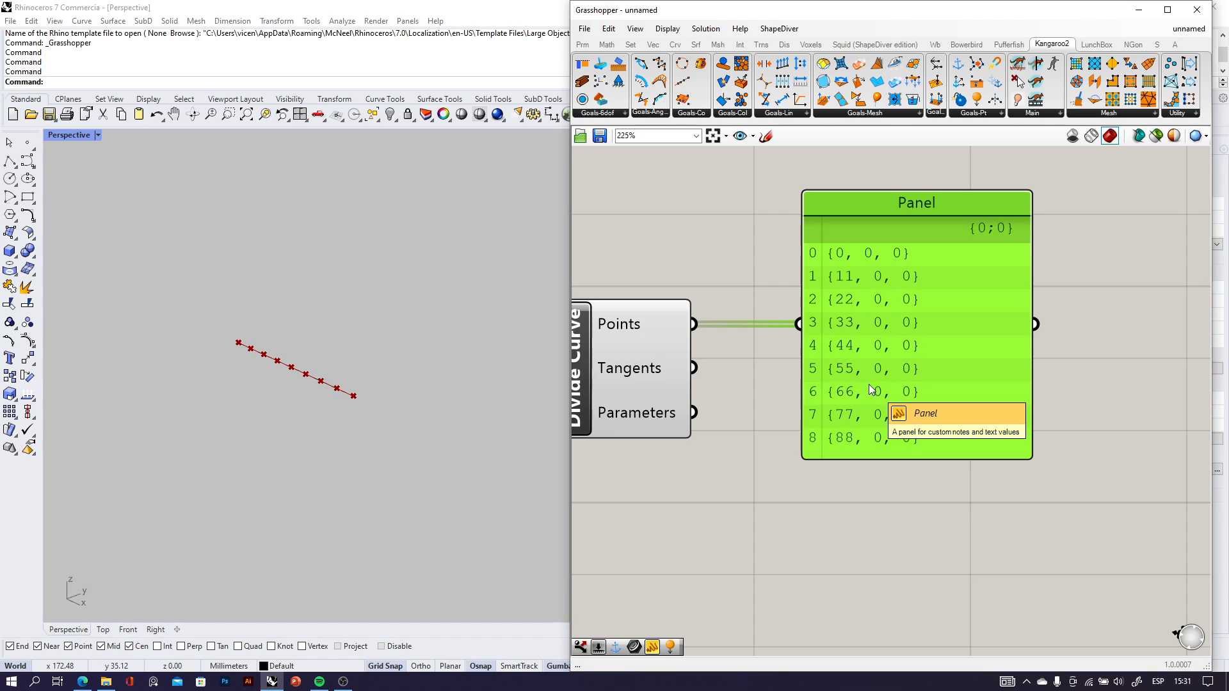
# Delete the Panel that lists the division points.
pyautogui.press('Delete')
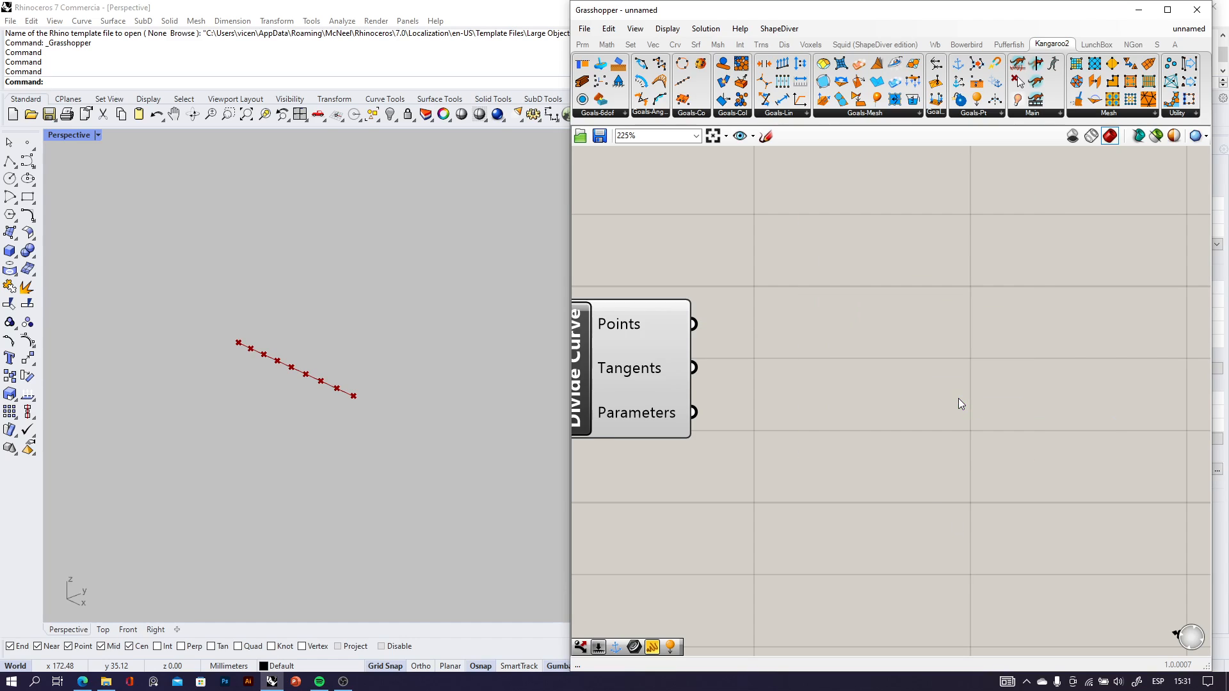
pyautogui.scroll(6, 250, 351)
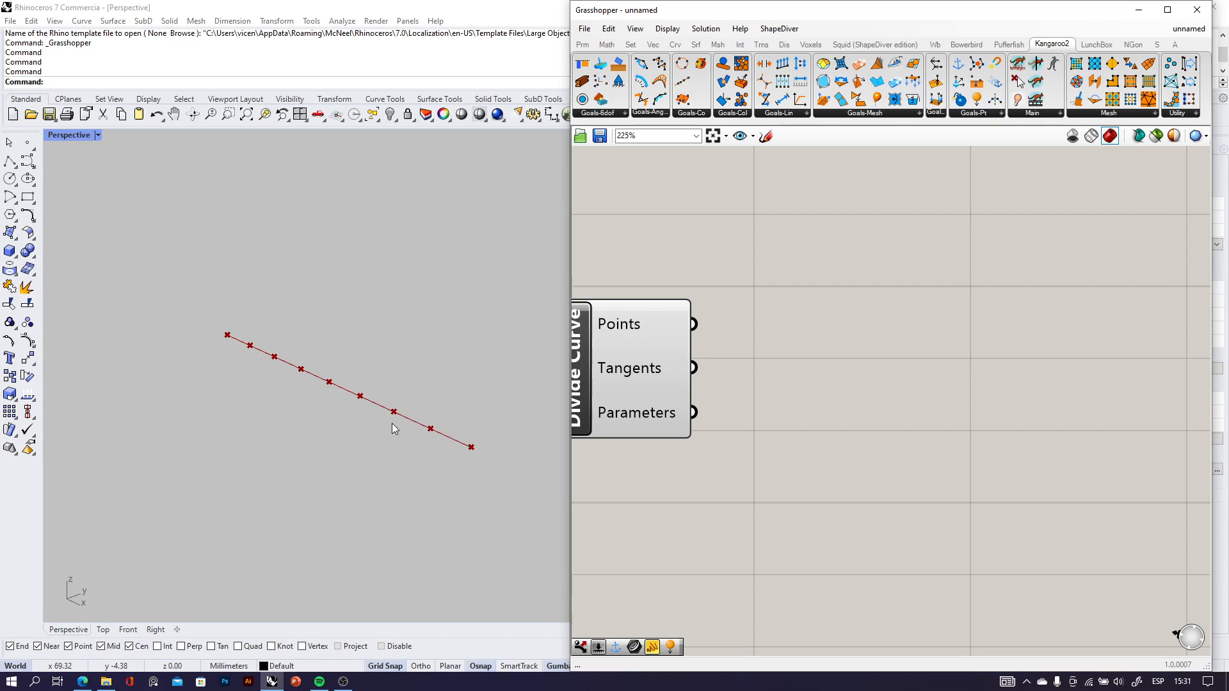
pyautogui.scroll(2, 473, 453)
pyautogui.scroll(-3, 869, 428)
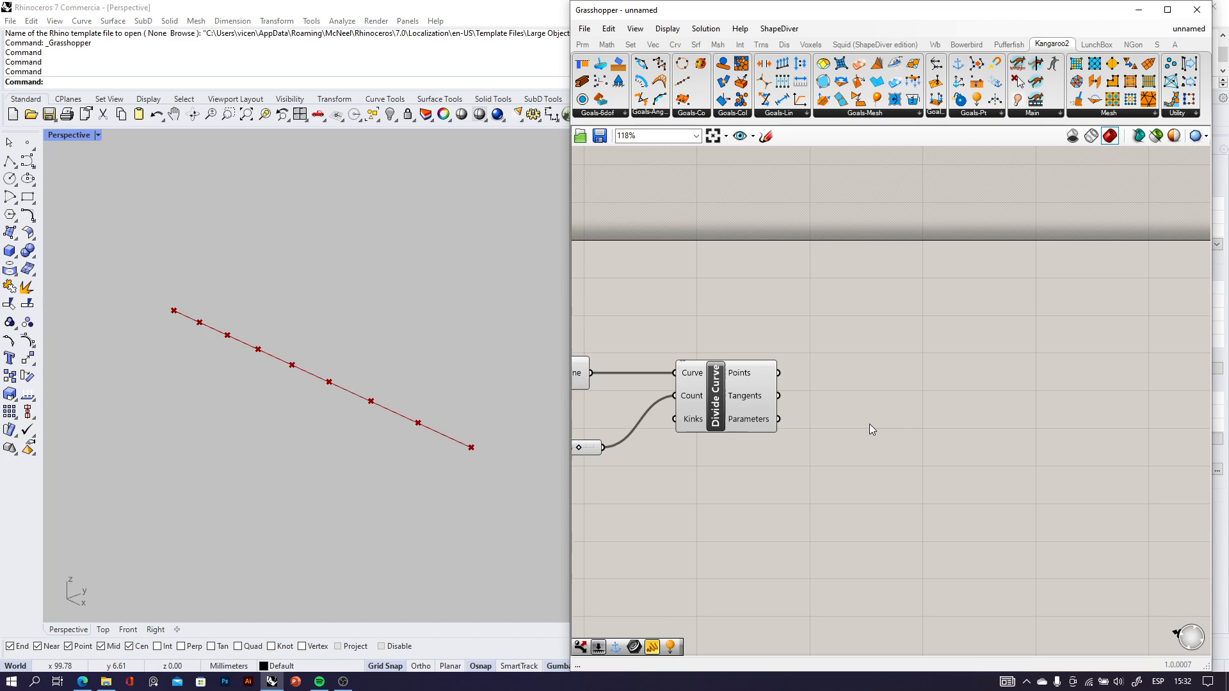
# Add a Cull Index component below and beyond Divide Curve, leaving a gap between them.
pyautogui.doubleClick(866, 479)
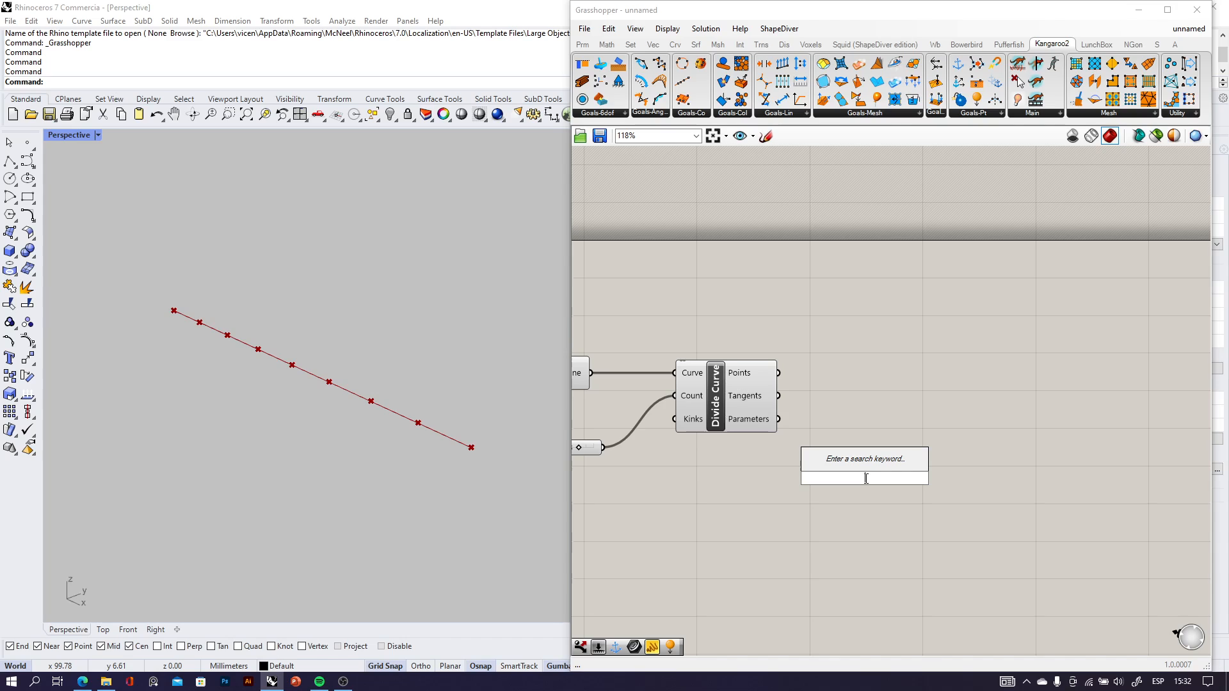
pyautogui.write('cull')
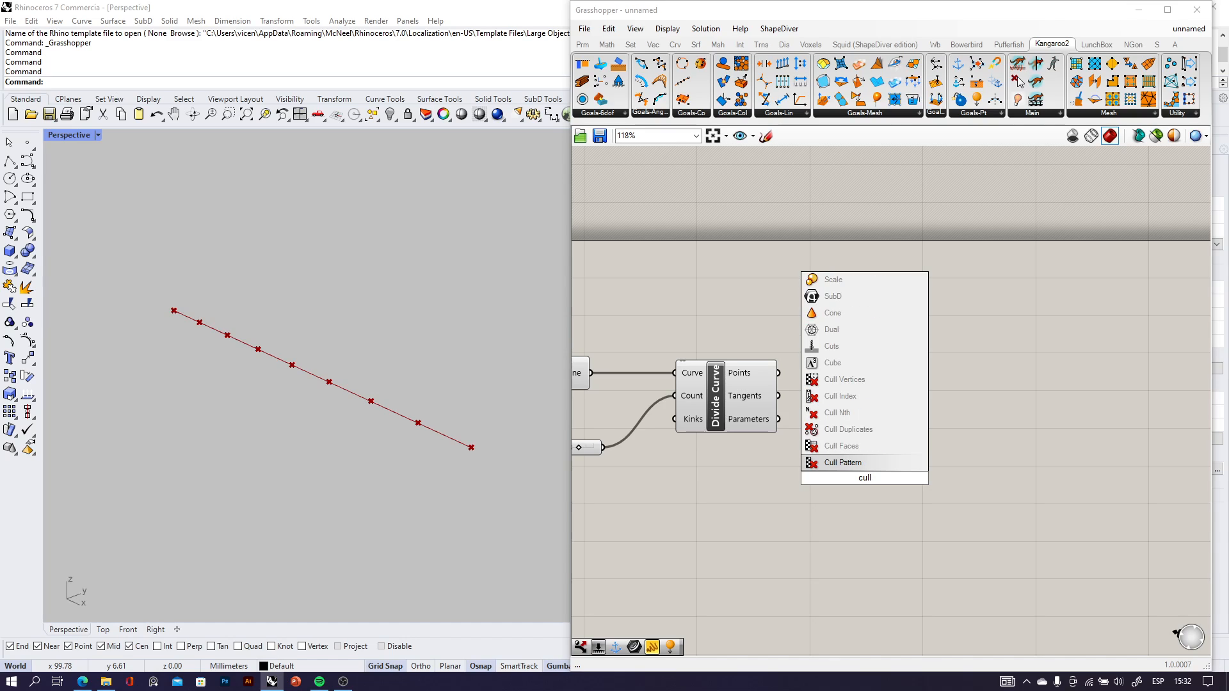
pyautogui.click(865, 397)
pyautogui.scroll(3, 793, 457)
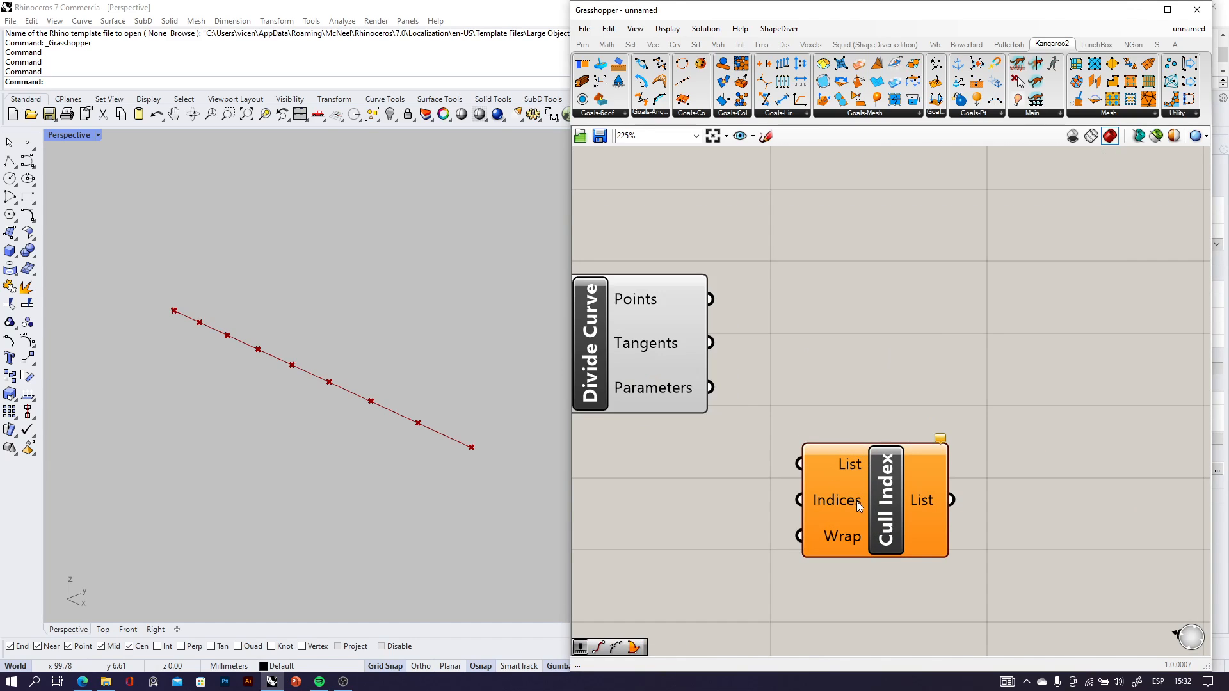
pyautogui.moveTo(856, 501); pyautogui.dragTo(938, 500)
# Add a List Item component directly above Cull Index.
pyautogui.doubleClick(942, 338)
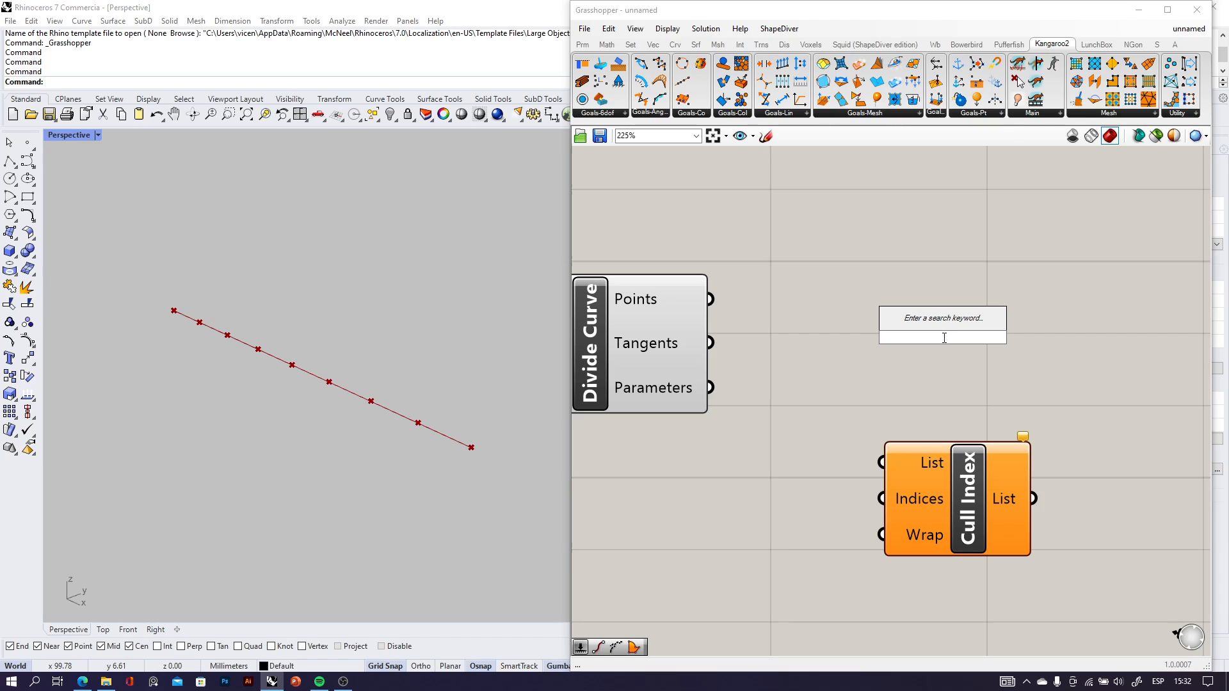
pyautogui.write('list item')
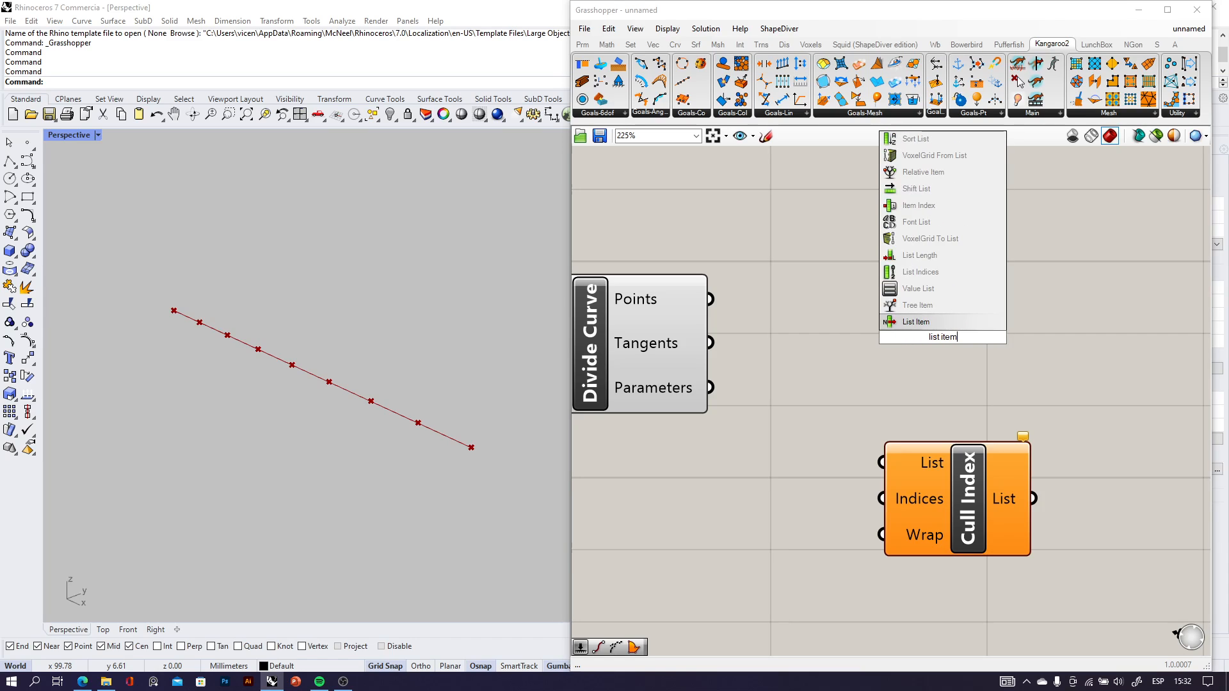
pyautogui.click(922, 322)
pyautogui.click(940, 347)
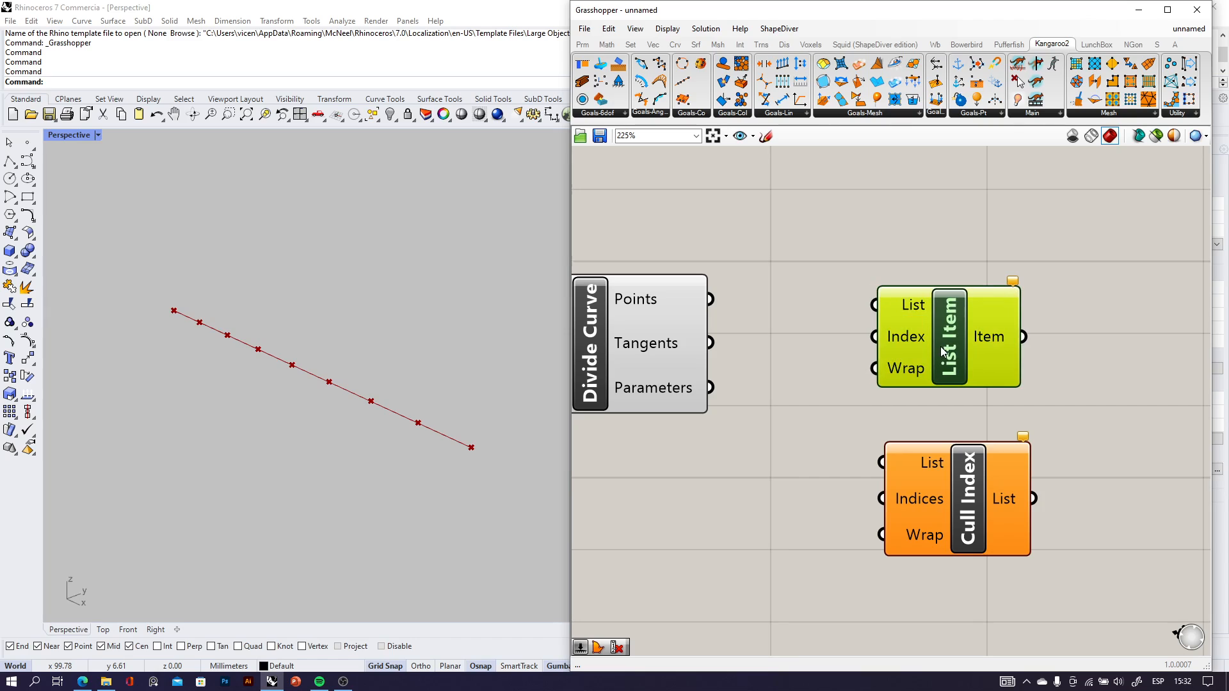
pyautogui.scroll(-2, 928, 331)
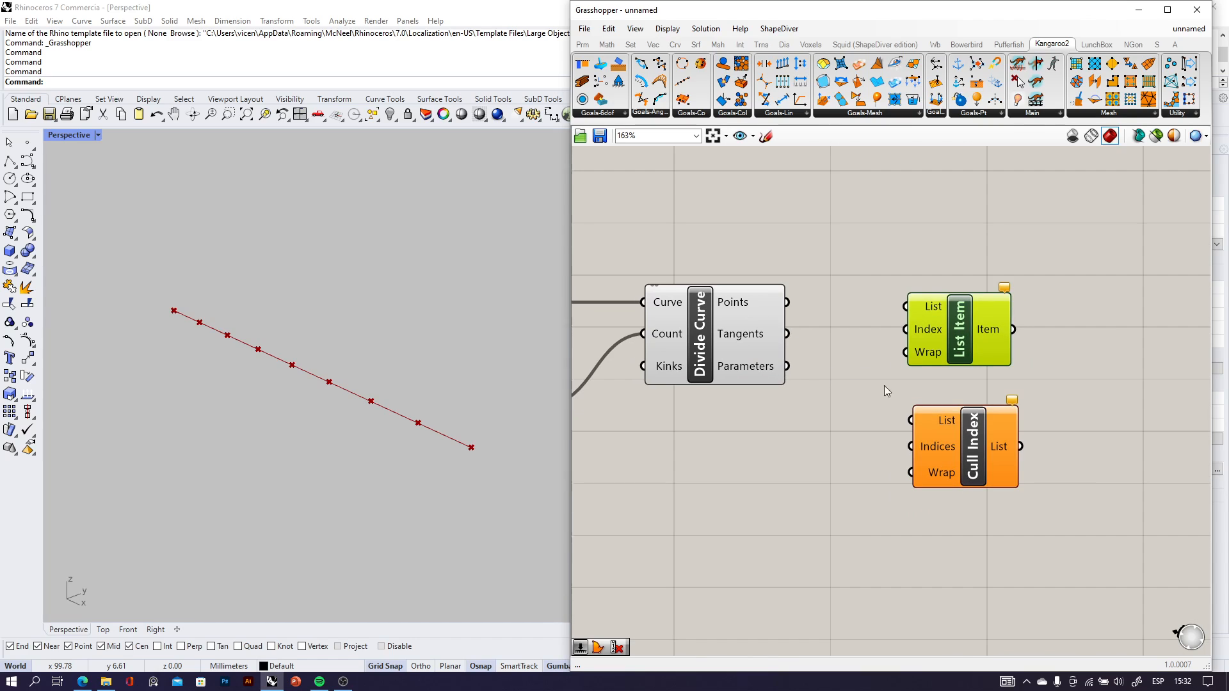
# Connect Divide Curve's Points output to the List inputs of both List Item and Cull Index.
pyautogui.click(726, 323)
pyautogui.moveTo(787, 302); pyautogui.dragTo(905, 306)
pyautogui.moveTo(786, 303); pyautogui.dragTo(911, 421)
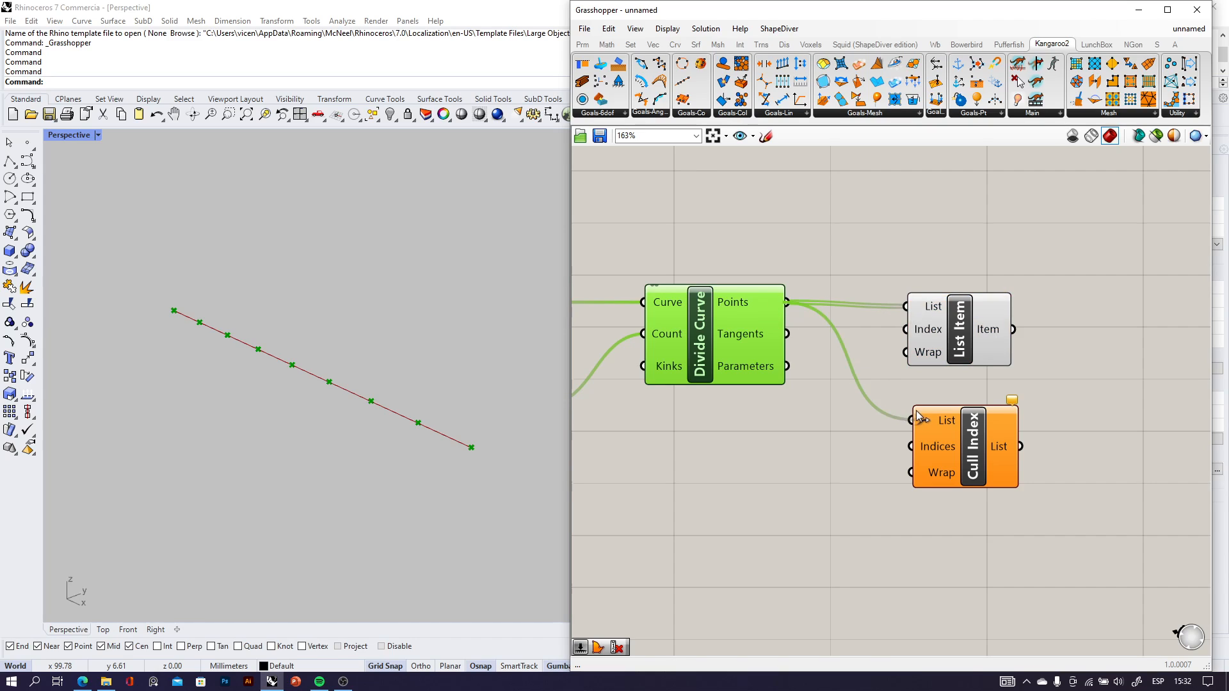
pyautogui.scroll(-4, 902, 391)
pyautogui.moveTo(993, 469); pyautogui.dragTo(923, 352)
pyautogui.click(932, 418)
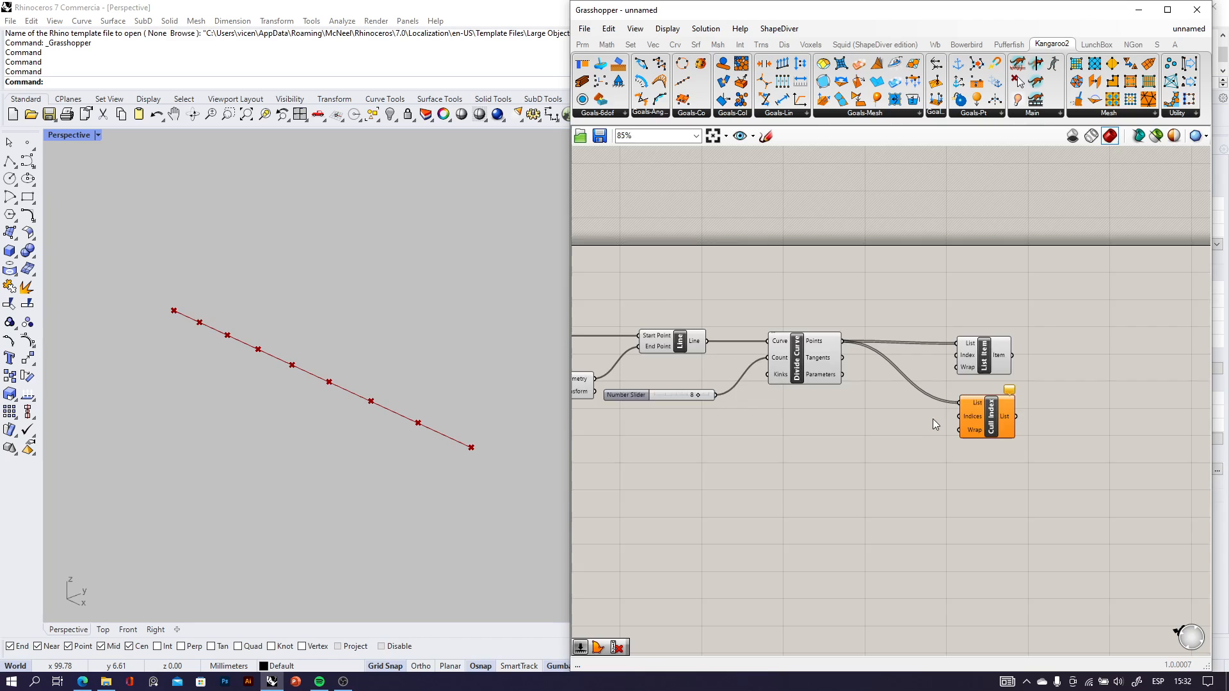
# Add a Number Slider set to 0 and wire it to List Item's Index and Cull Index's Indices.
pyautogui.scroll(4, 855, 435)
pyautogui.doubleClick(805, 435)
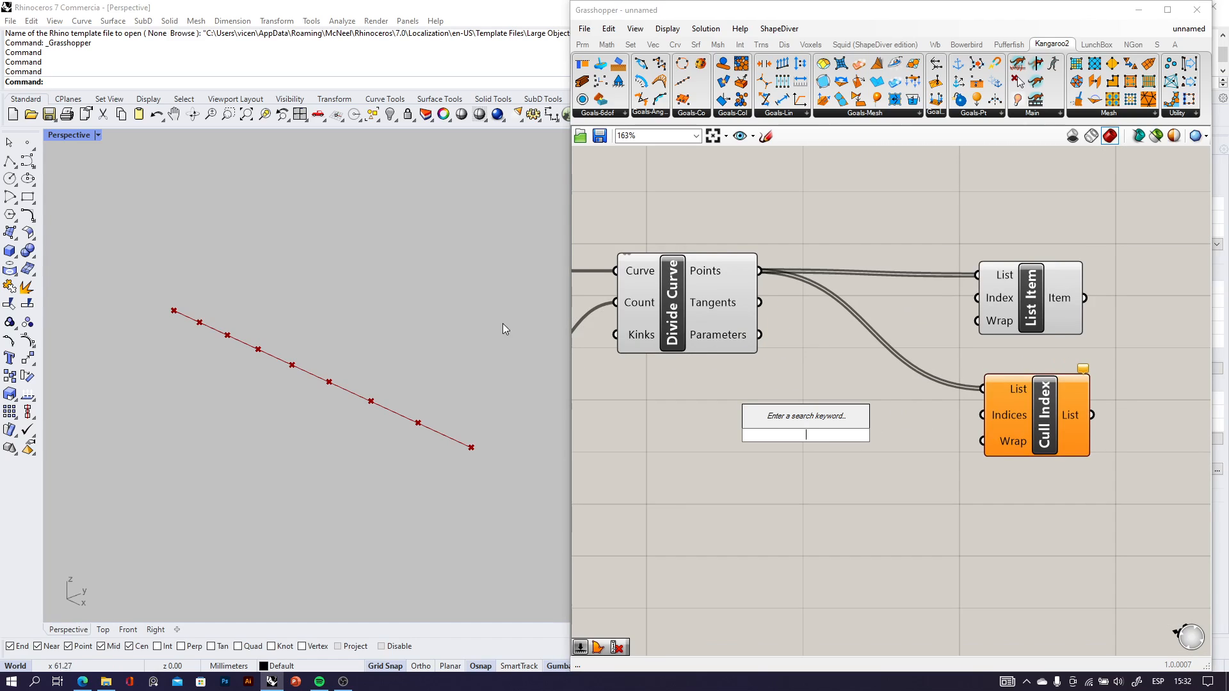
pyautogui.write('0')
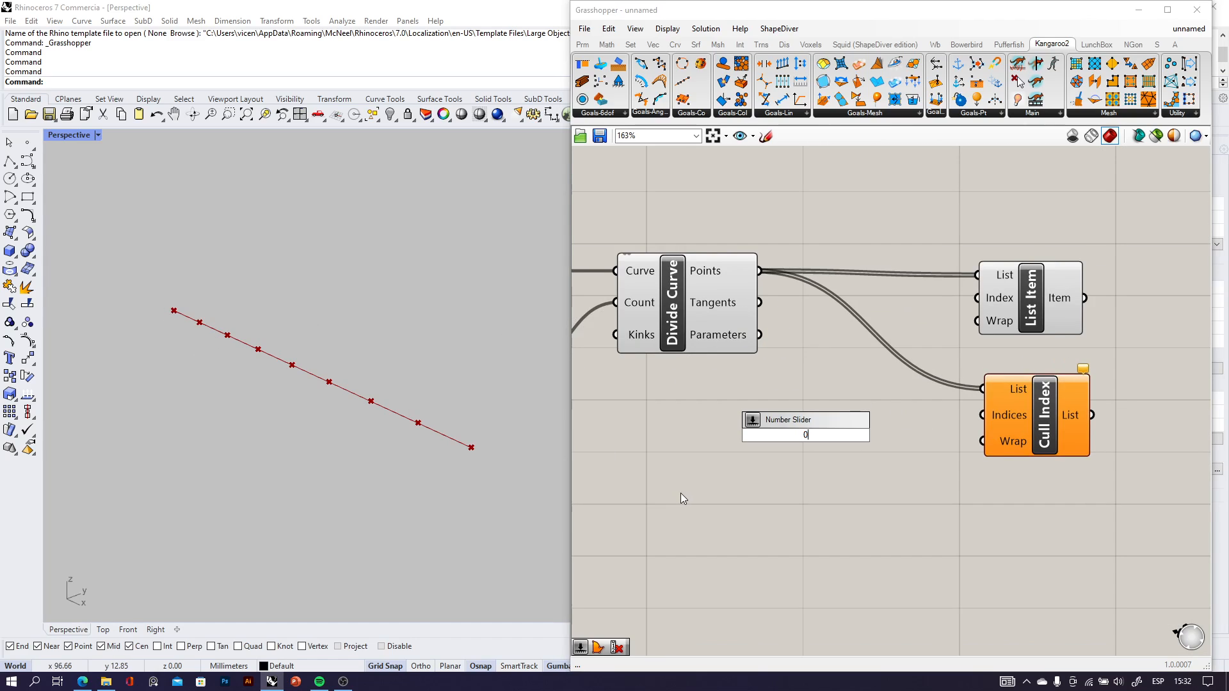
pyautogui.click(826, 443)
pyautogui.moveTo(839, 443); pyautogui.dragTo(978, 297)
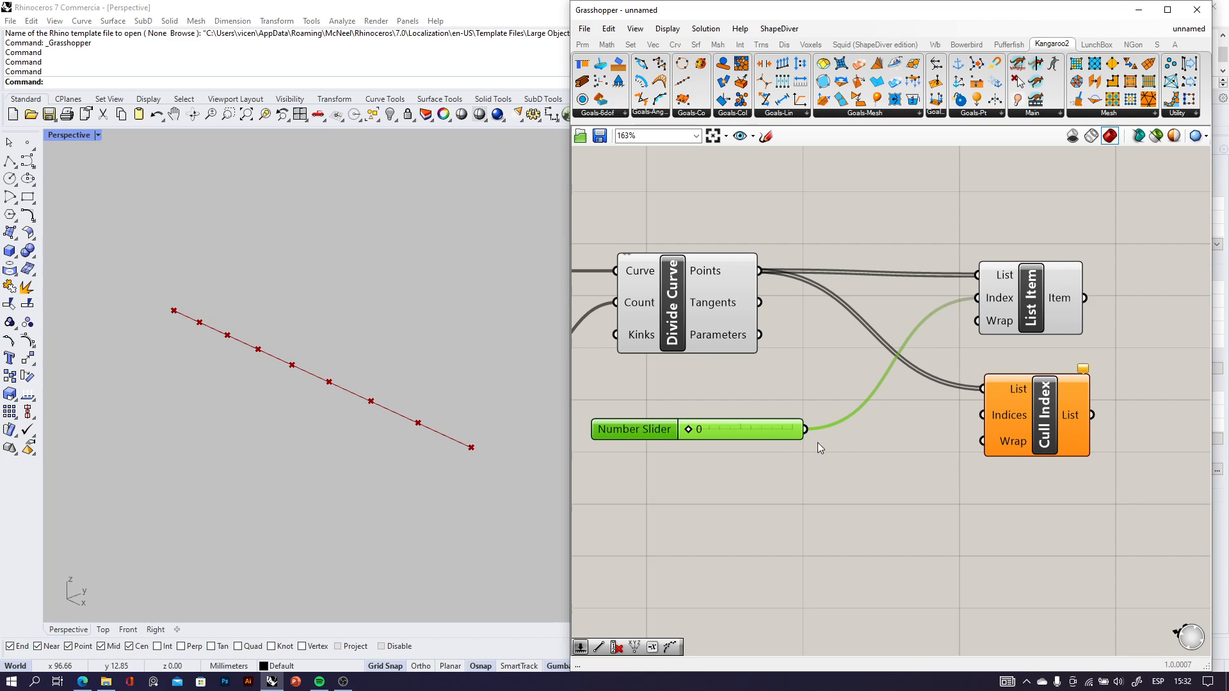
pyautogui.moveTo(805, 430); pyautogui.dragTo(983, 415)
pyautogui.scroll(-3, 984, 416)
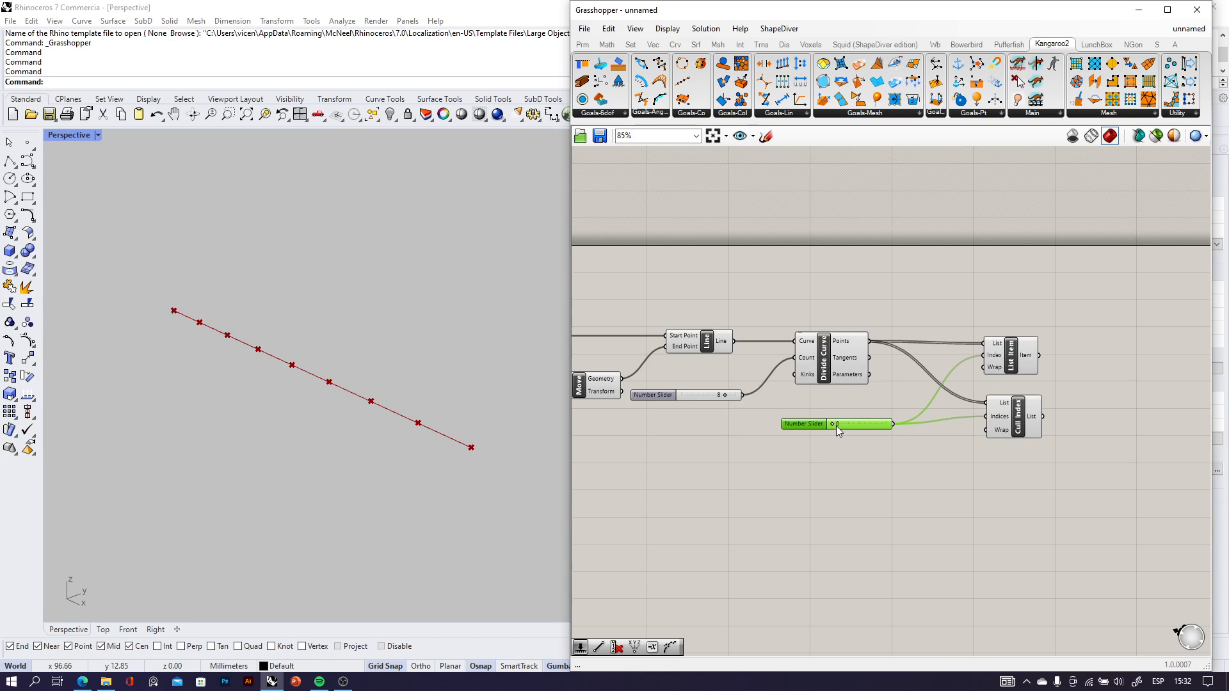
# Move the division-count slider below Divide Curve and the index slider with value 0 beneath it.
pyautogui.scroll(3, 836, 425)
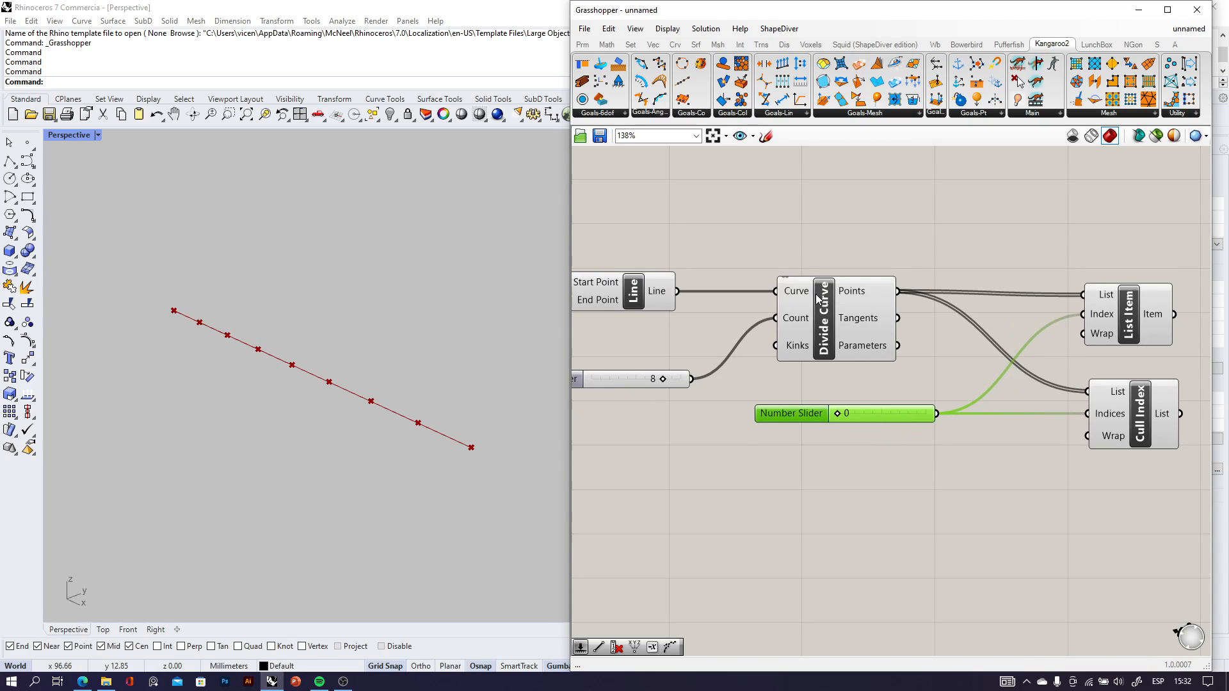
pyautogui.scroll(3, 834, 328)
pyautogui.scroll(-3, 807, 308)
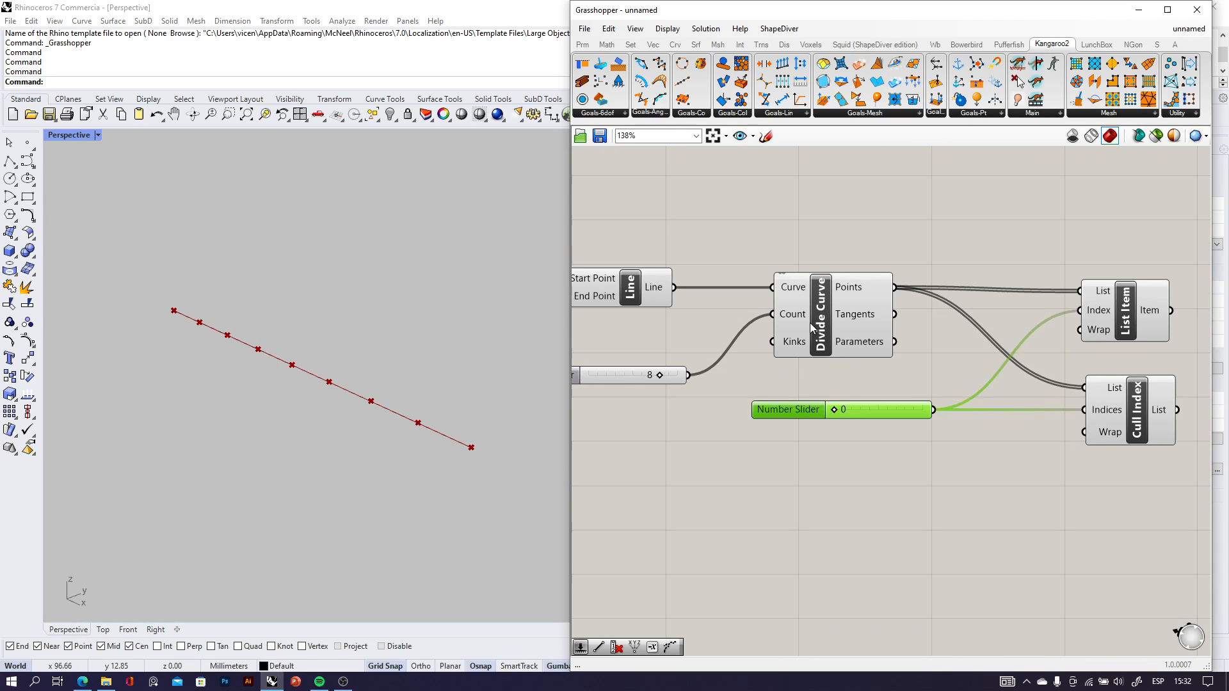
pyautogui.moveTo(633, 375); pyautogui.dragTo(677, 373)
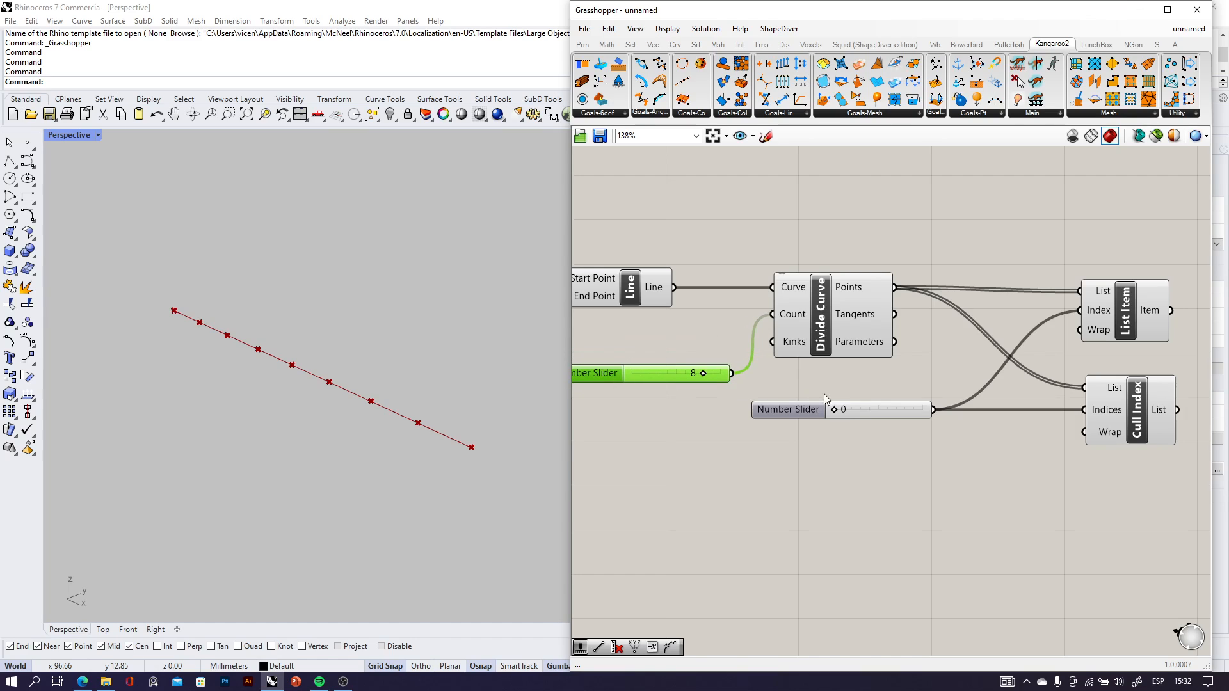
pyautogui.moveTo(830, 415); pyautogui.dragTo(816, 467)
pyautogui.moveTo(723, 381); pyautogui.dragTo(728, 418)
pyautogui.moveTo(785, 413); pyautogui.dragTo(729, 411, button='right')
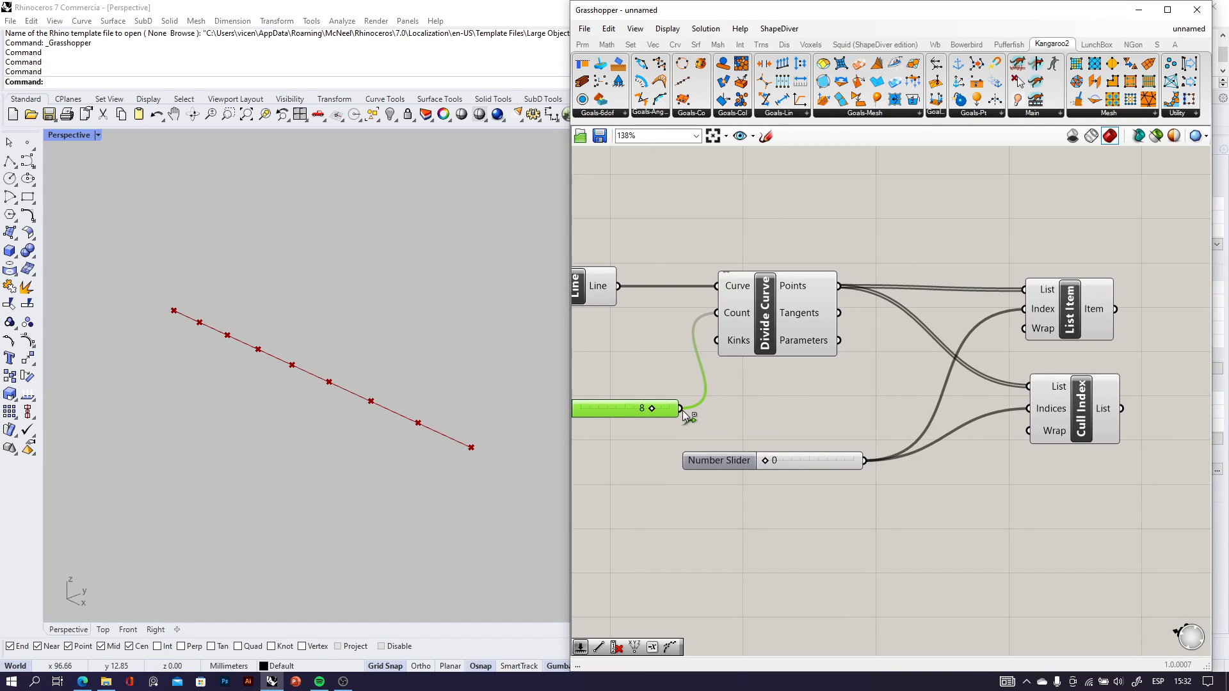
# Also wire the division-count slider to List Item's Index and Cull Index's Indices, then space the two sliders apart.
pyautogui.moveTo(681, 409); pyautogui.dragTo(1026, 312)
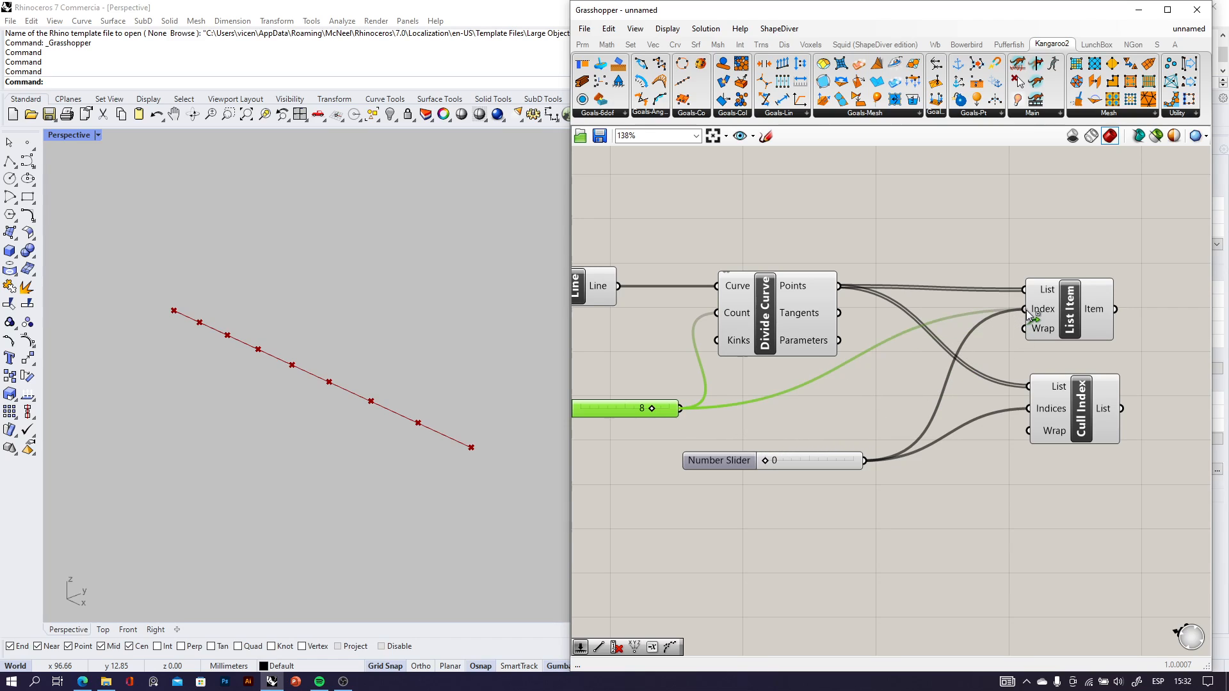
pyautogui.moveTo(681, 409); pyautogui.dragTo(1031, 410)
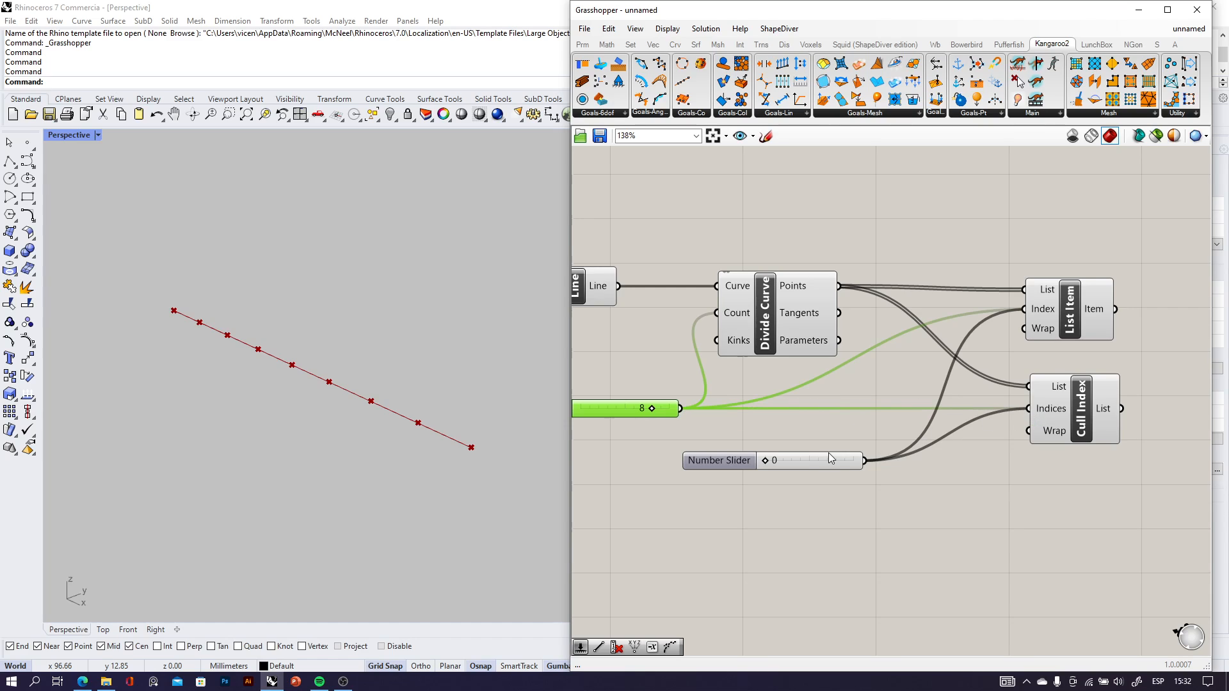
pyautogui.moveTo(828, 454); pyautogui.dragTo(792, 462)
pyautogui.moveTo(619, 414); pyautogui.dragTo(640, 400)
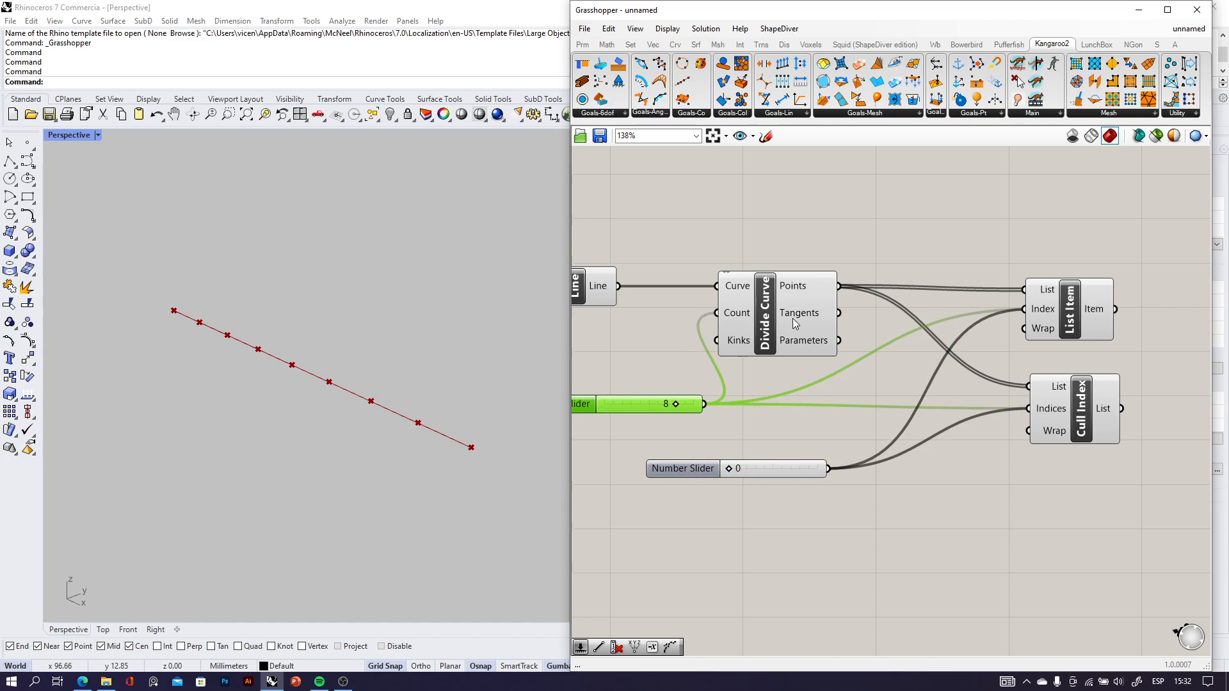
# Turn off Divide Curve's preview and select List Item to highlight its chosen points in the Rhino viewport.
pyautogui.click(793, 317)
pyautogui.middleClick(792, 320)
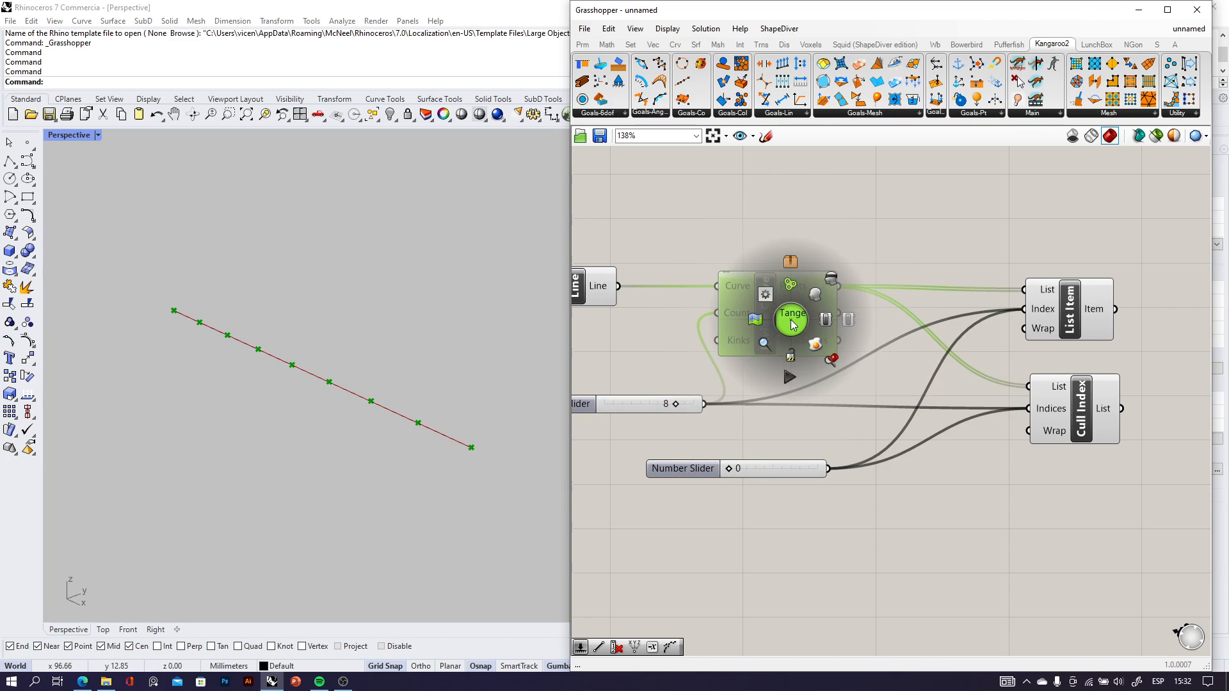
pyautogui.click(832, 280)
pyautogui.click(919, 374)
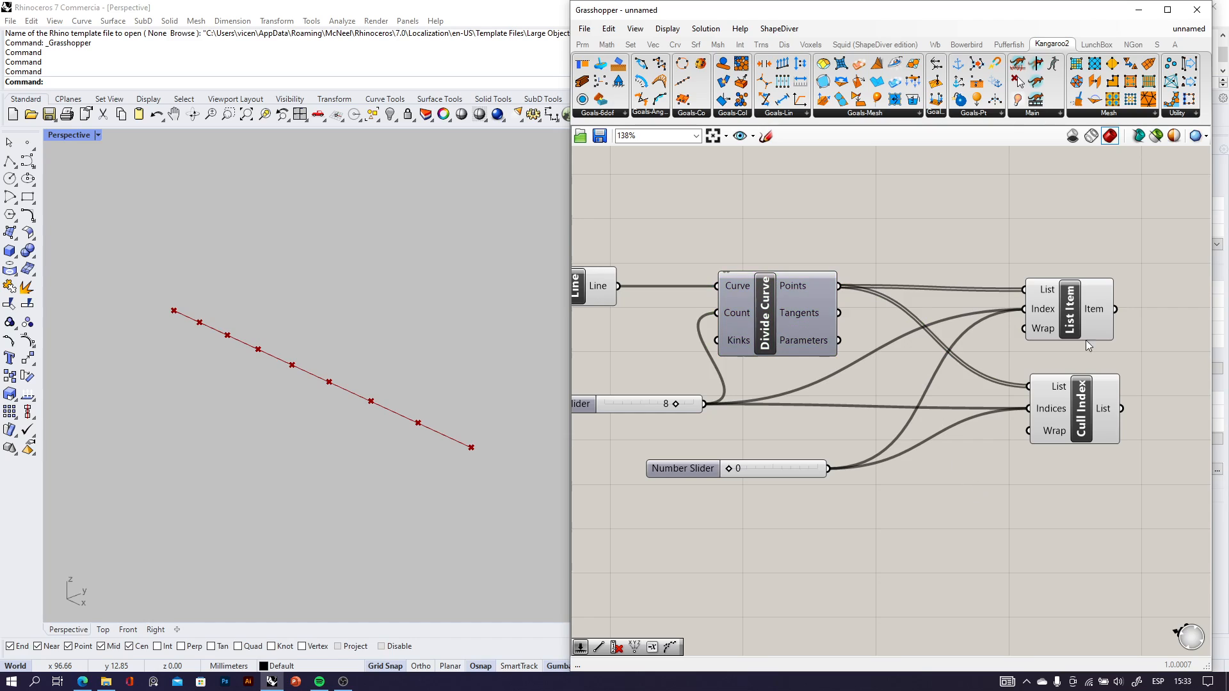
pyautogui.scroll(3, 1087, 319)
pyautogui.click(1067, 314)
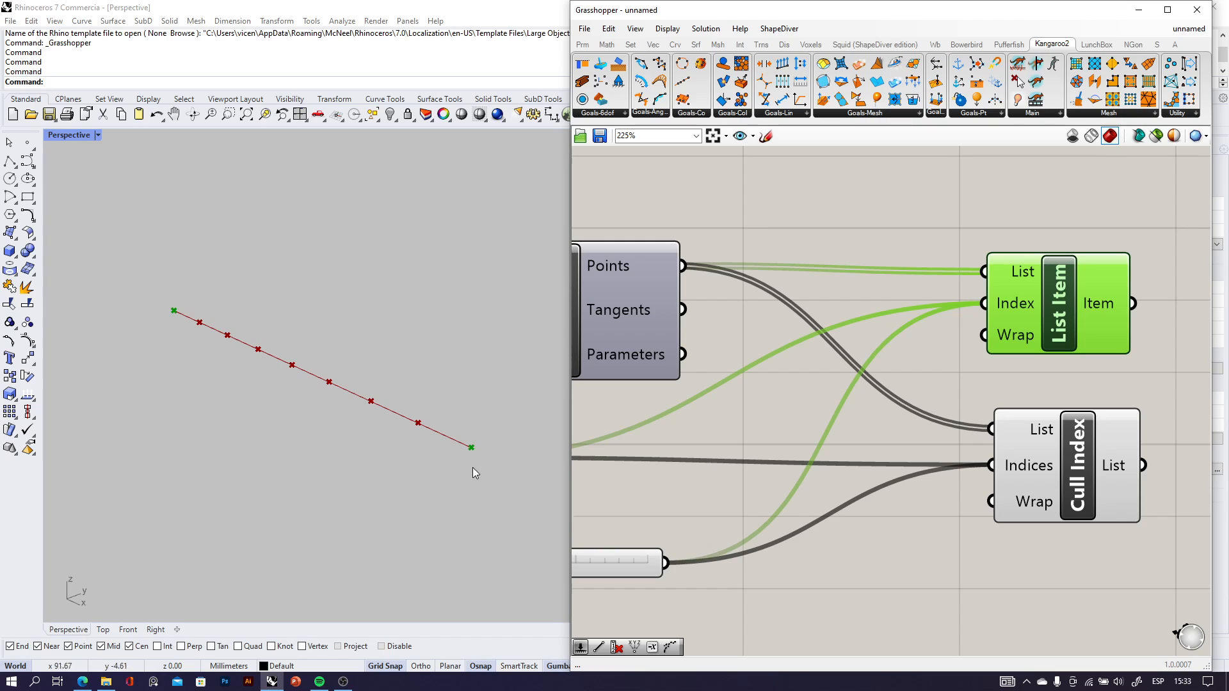
# Add a Circle component, feed List Item's Item output into its Plane input, and inspect the circles in Rhino.
pyautogui.scroll(-3, 735, 389)
pyautogui.doubleClick(973, 320)
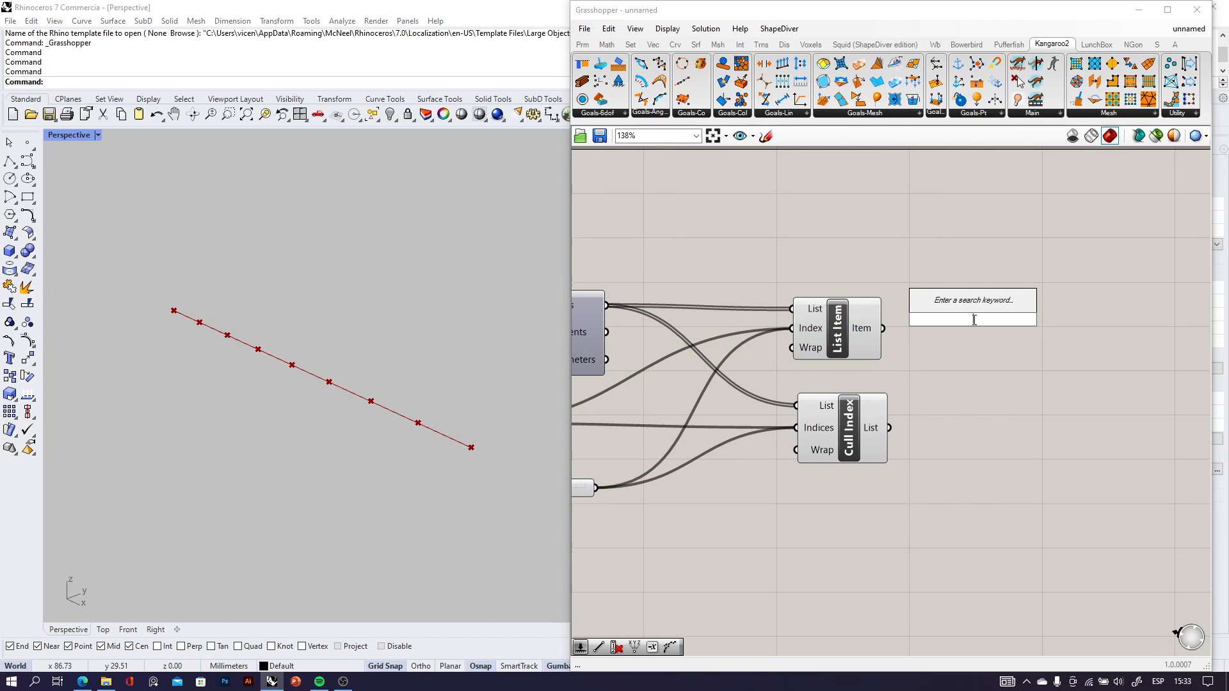
pyautogui.write('circle')
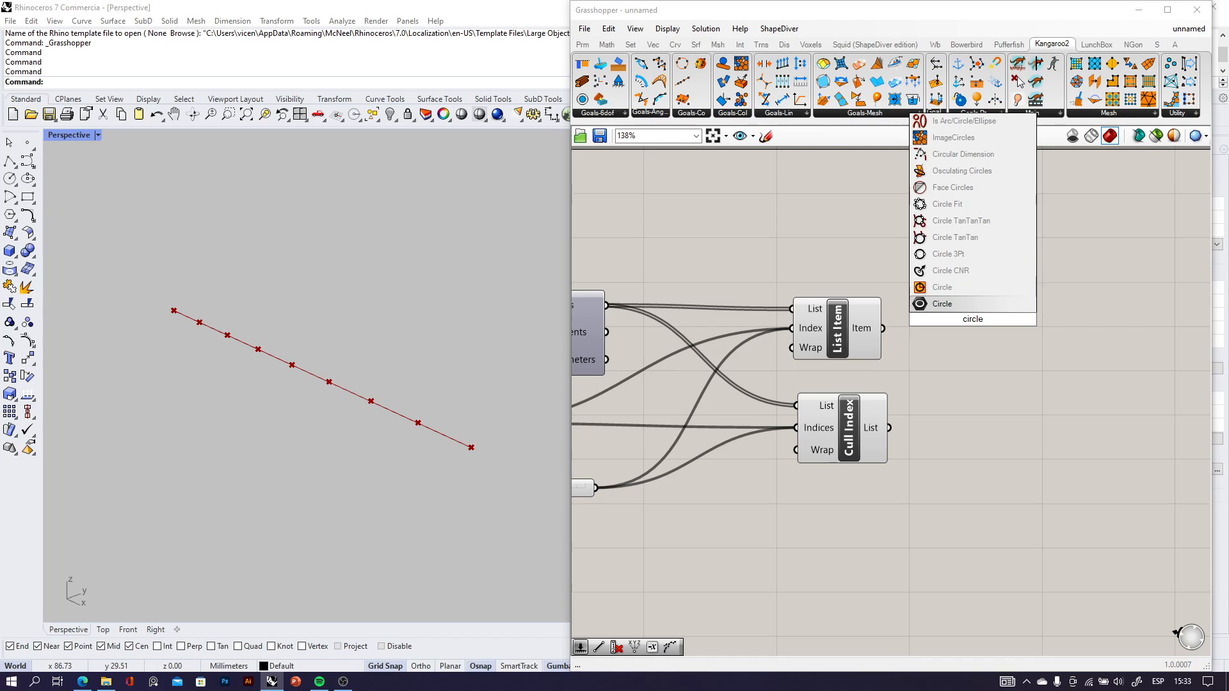
pyautogui.click(963, 305)
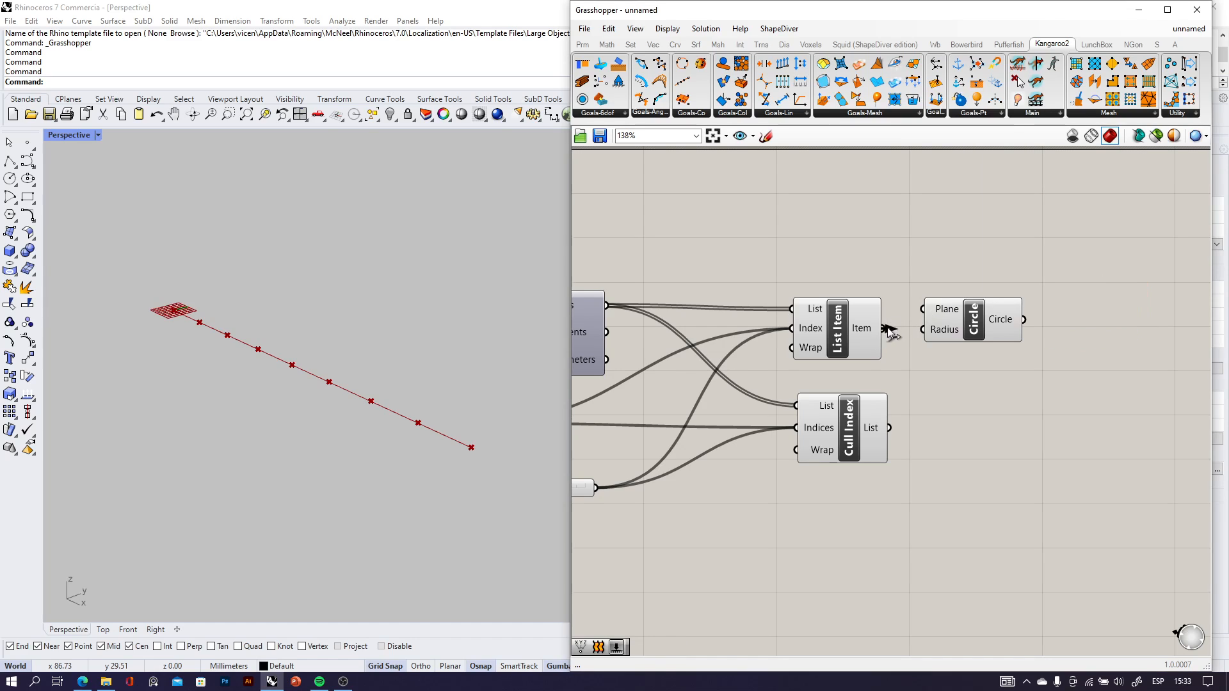
pyautogui.moveTo(885, 328); pyautogui.dragTo(922, 309)
pyautogui.moveTo(275, 453); pyautogui.dragTo(397, 384, button='right')
pyautogui.scroll(-6, 122, 402)
pyautogui.click(836, 342)
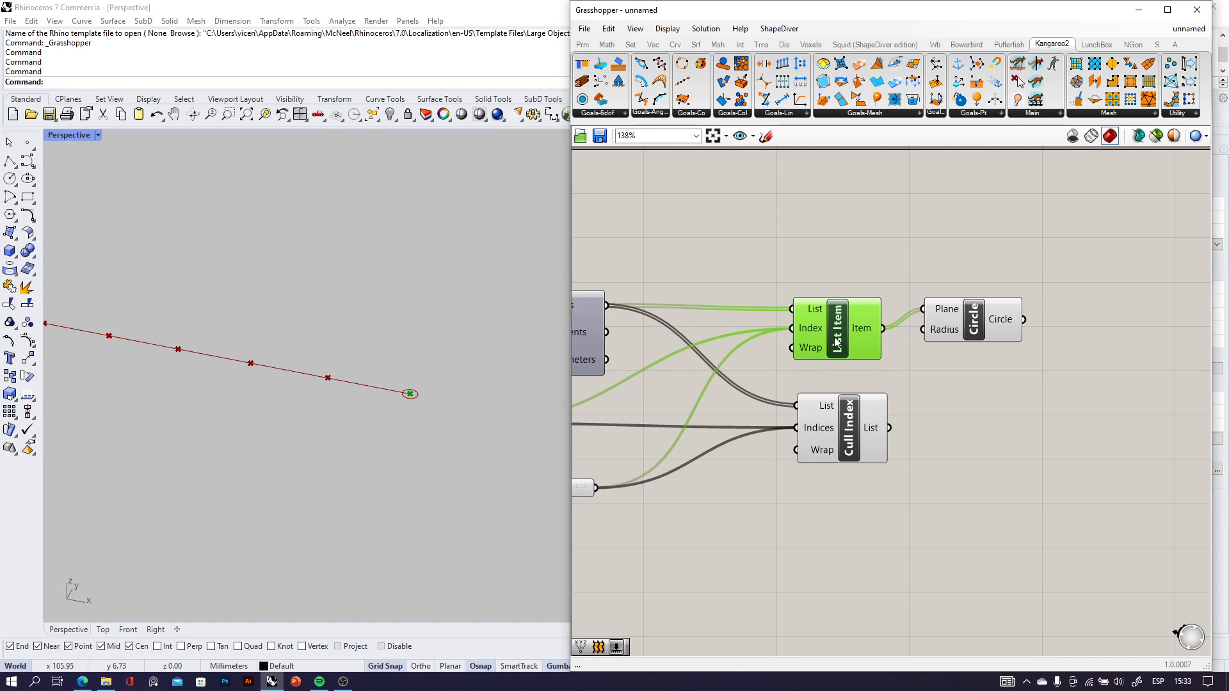
# Feed Cull Index's List output into the Circle's Plane instead, inspect the circles in Rhino, and delete the Circle component.
pyautogui.click(973, 320)
pyautogui.scroll(3, 902, 425)
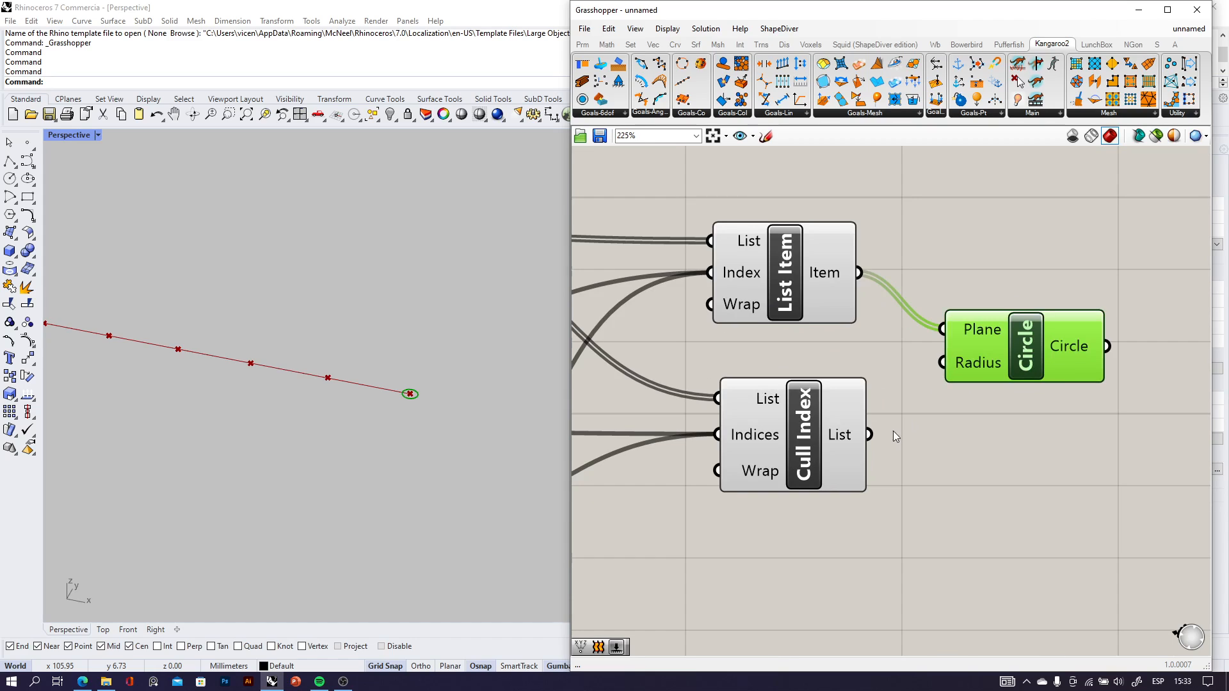
pyautogui.moveTo(868, 435); pyautogui.dragTo(942, 329)
pyautogui.moveTo(175, 462); pyautogui.dragTo(206, 467, button='right')
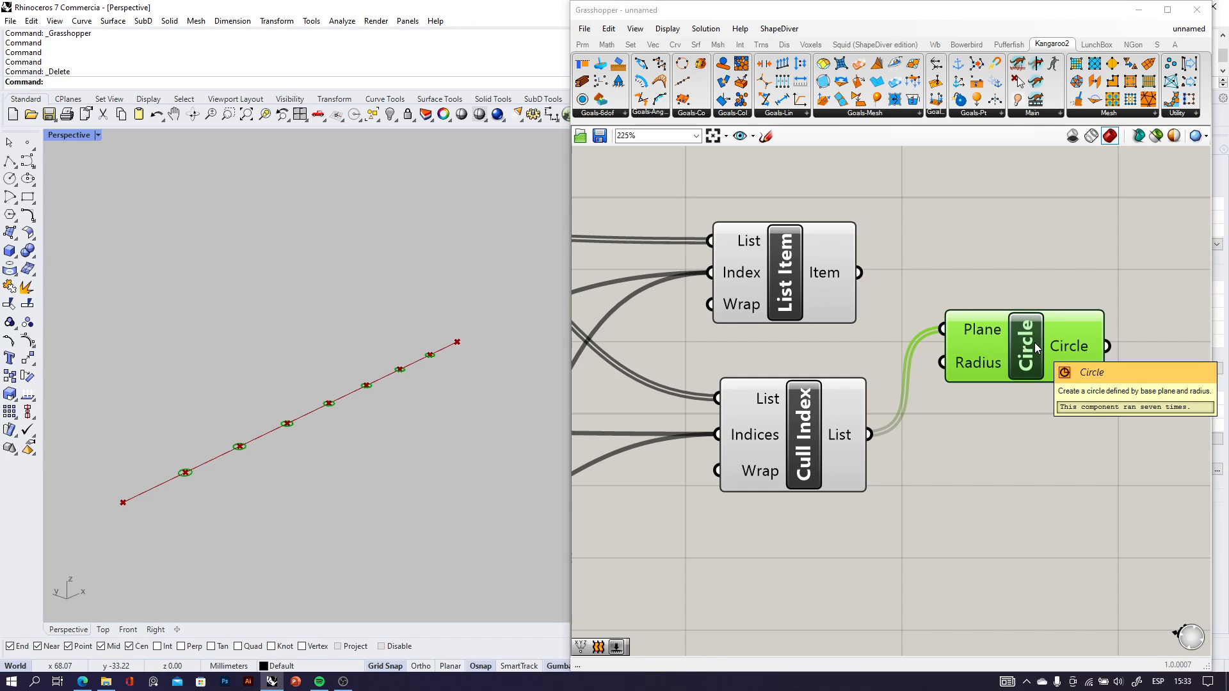
pyautogui.press('Delete')
pyautogui.scroll(-3, 960, 378)
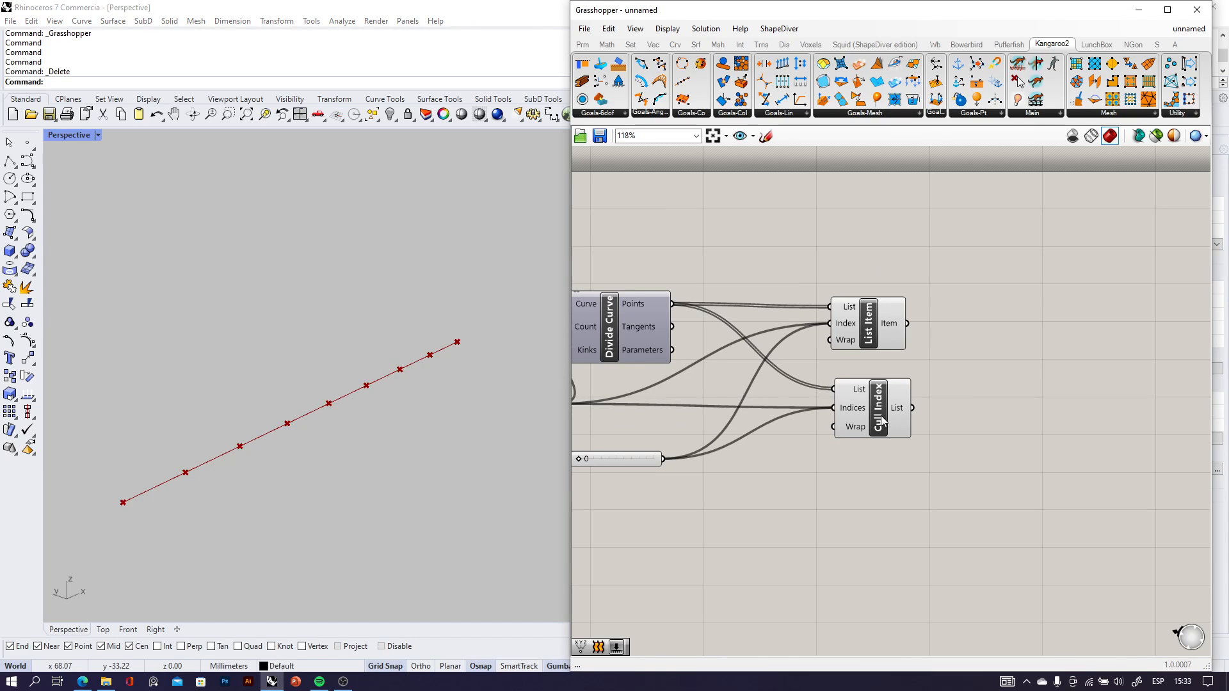
pyautogui.moveTo(378, 448); pyautogui.dragTo(401, 459, button='right')
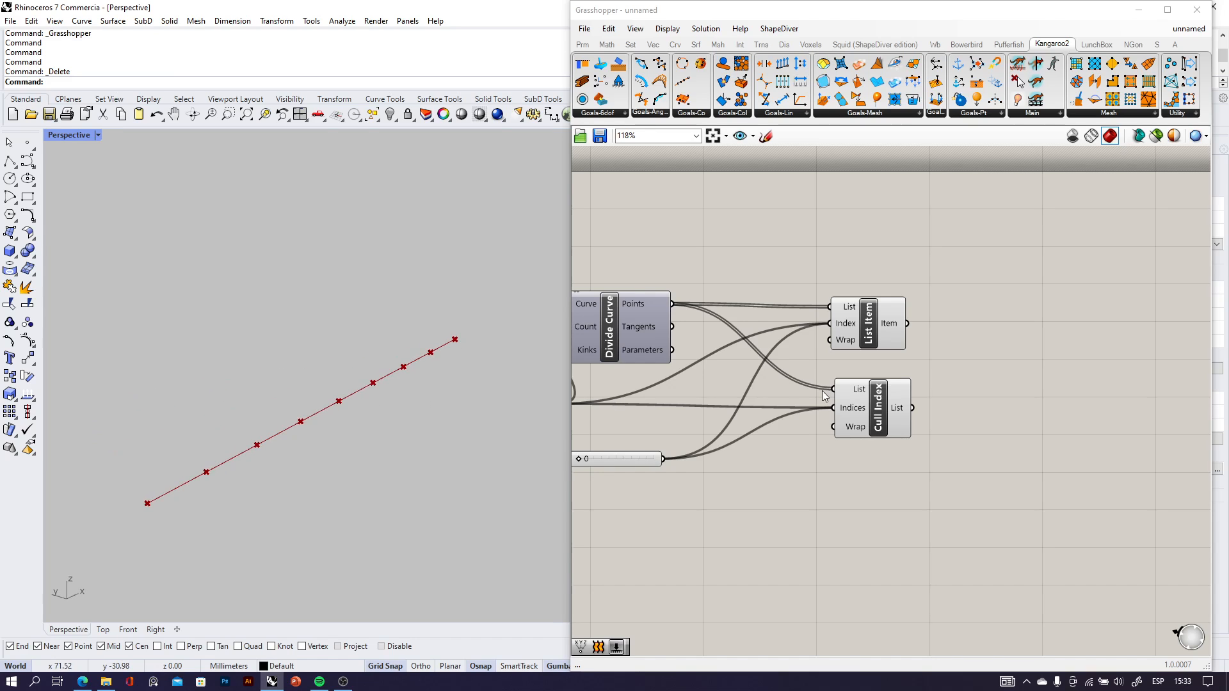
# Move the Line component up and shift Divide Curve, both sliders, List Item and Cull Index down and to the right.
pyautogui.moveTo(942, 461); pyautogui.dragTo(853, 300)
pyautogui.scroll(-3, 819, 434)
pyautogui.moveTo(630, 373); pyautogui.dragTo(738, 393, button='right')
pyautogui.scroll(2, 738, 393)
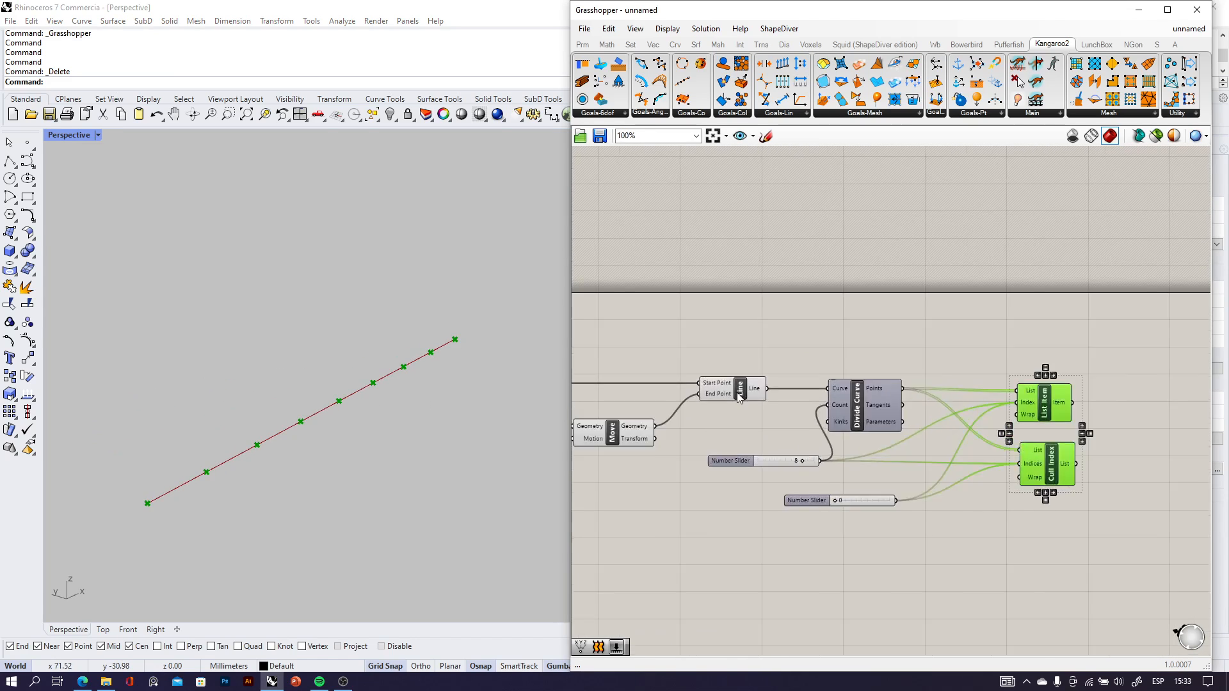
pyautogui.scroll(2, 737, 393)
pyautogui.moveTo(738, 393); pyautogui.dragTo(740, 288)
pyautogui.scroll(-3, 760, 342)
pyautogui.moveTo(1054, 527); pyautogui.dragTo(1030, 529, button='right')
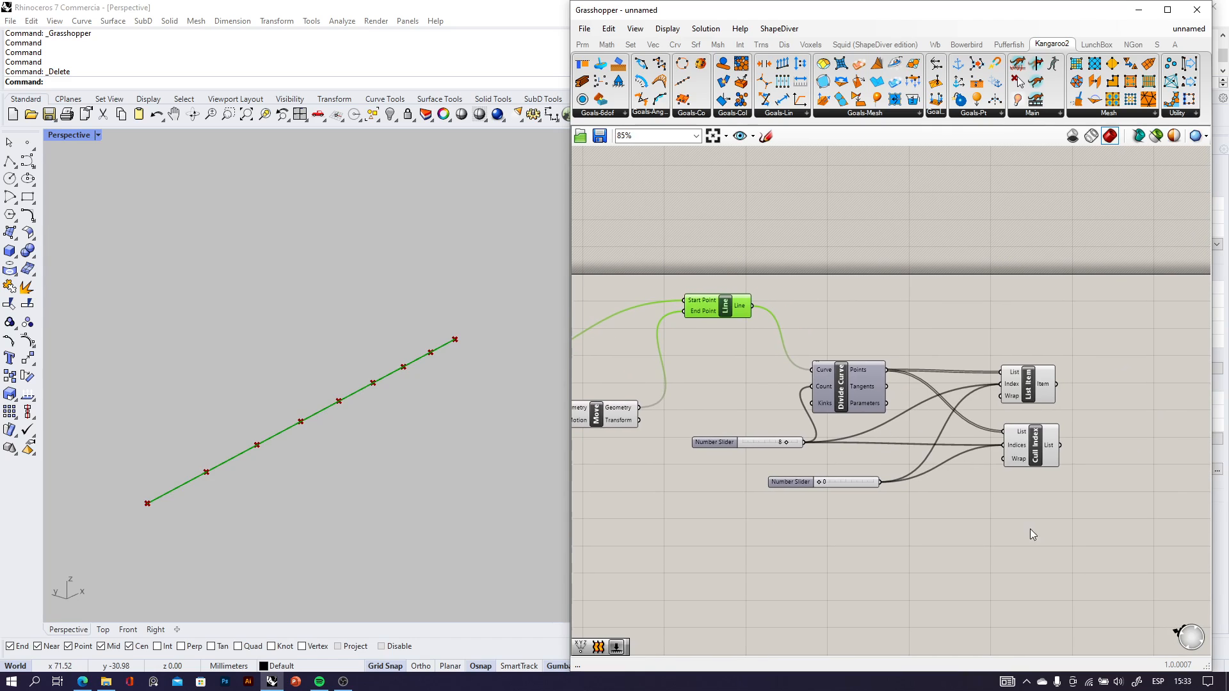
pyautogui.moveTo(1096, 524); pyautogui.dragTo(674, 306)
pyautogui.moveTo(855, 397); pyautogui.dragTo(906, 452)
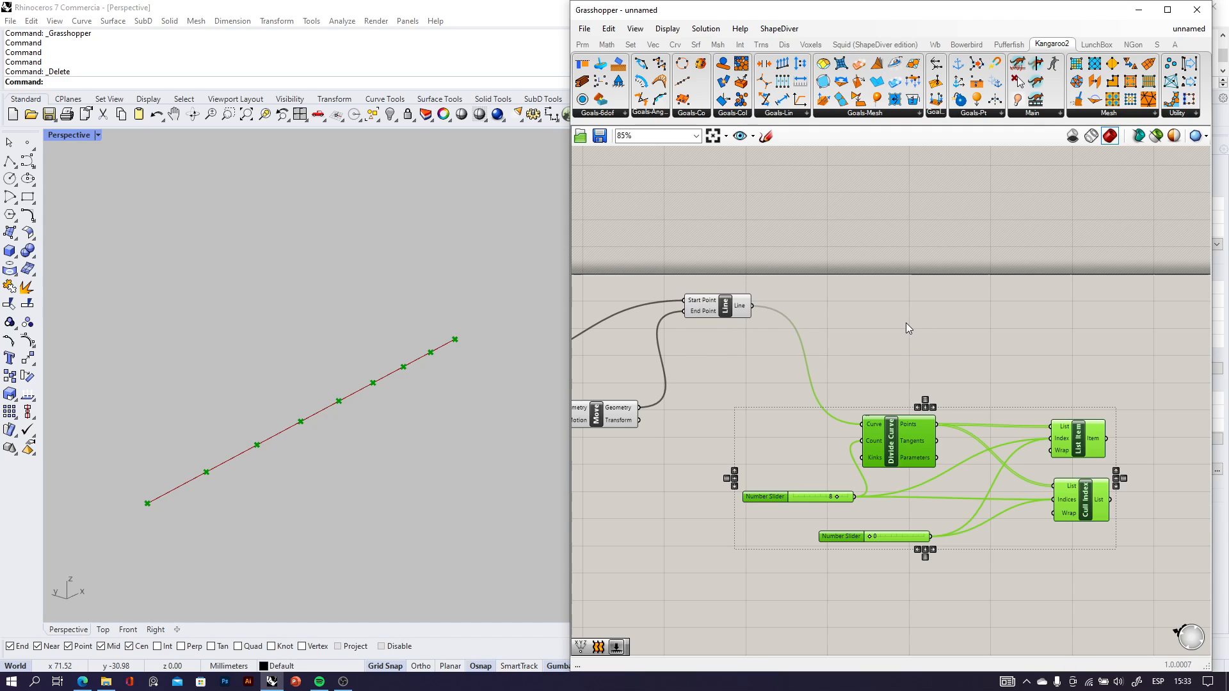
# Add a Shatter component well to the right of Line and connect Line's output to its Curve input.
pyautogui.doubleClick(943, 323)
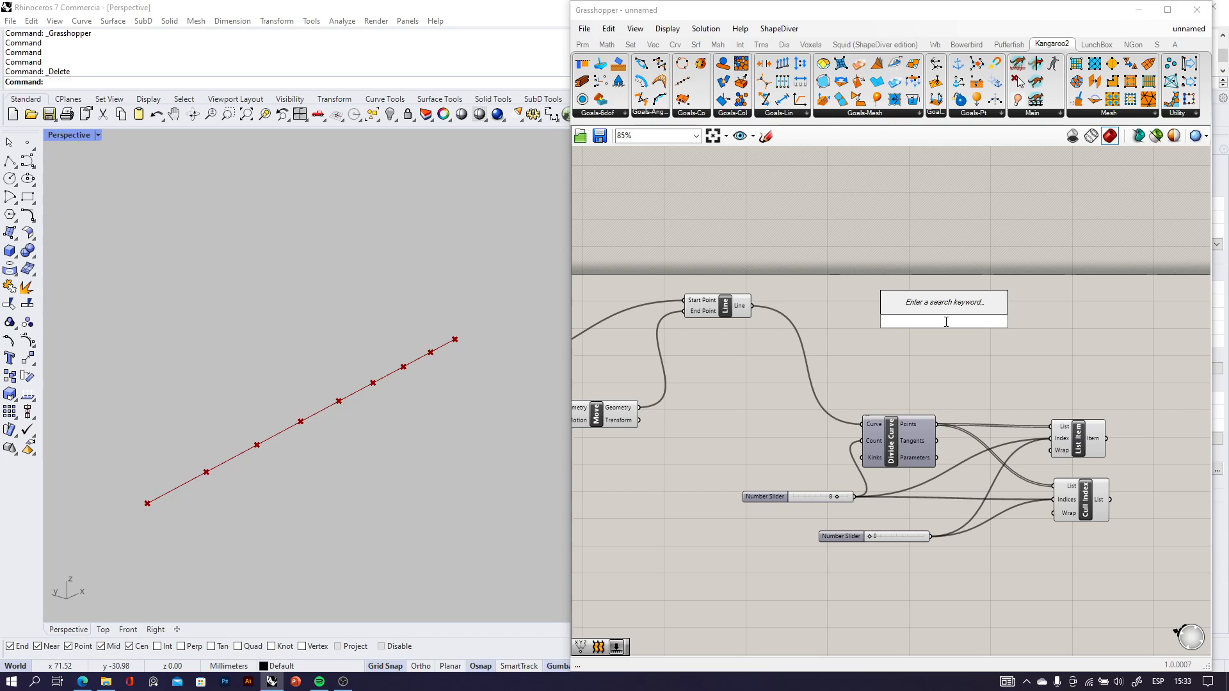
pyautogui.write('shat')
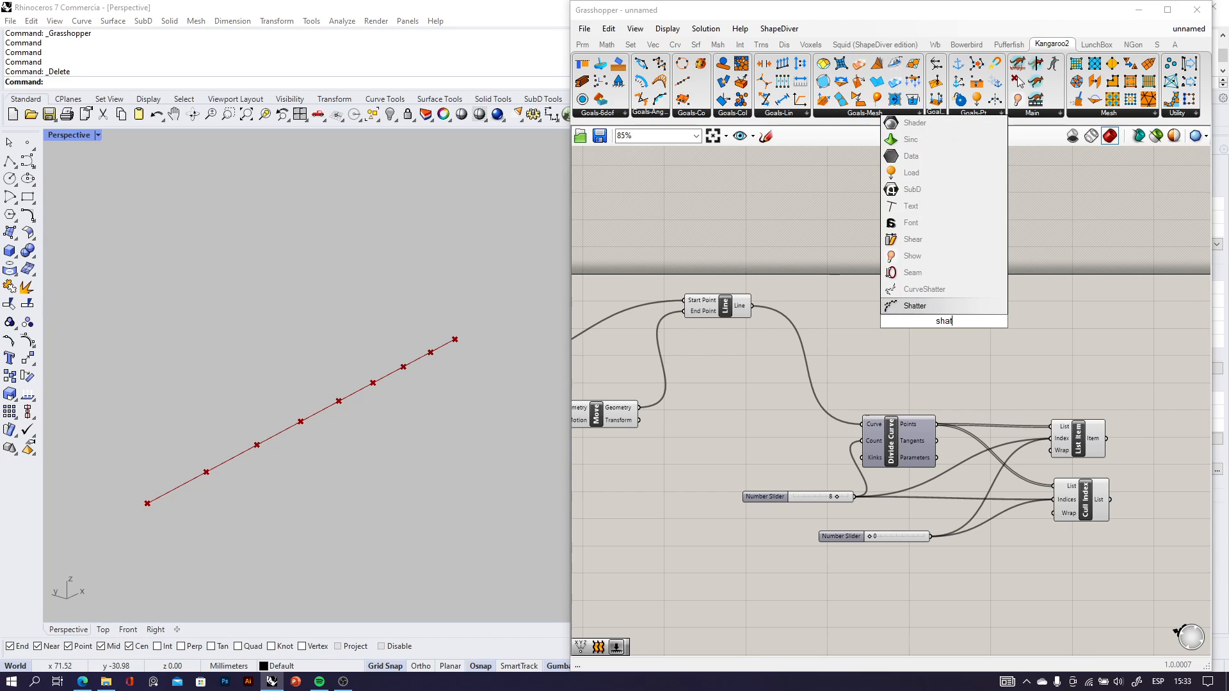
pyautogui.click(926, 307)
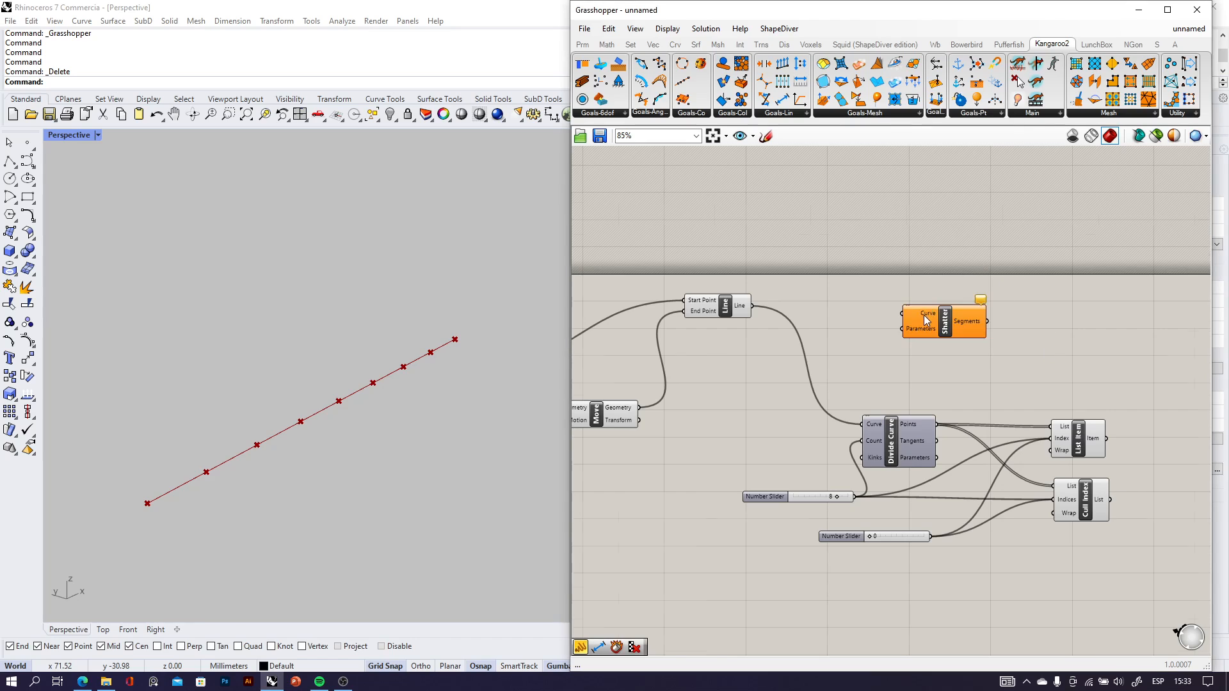
pyautogui.moveTo(947, 322); pyautogui.dragTo(1094, 316)
pyautogui.scroll(3, 1020, 325)
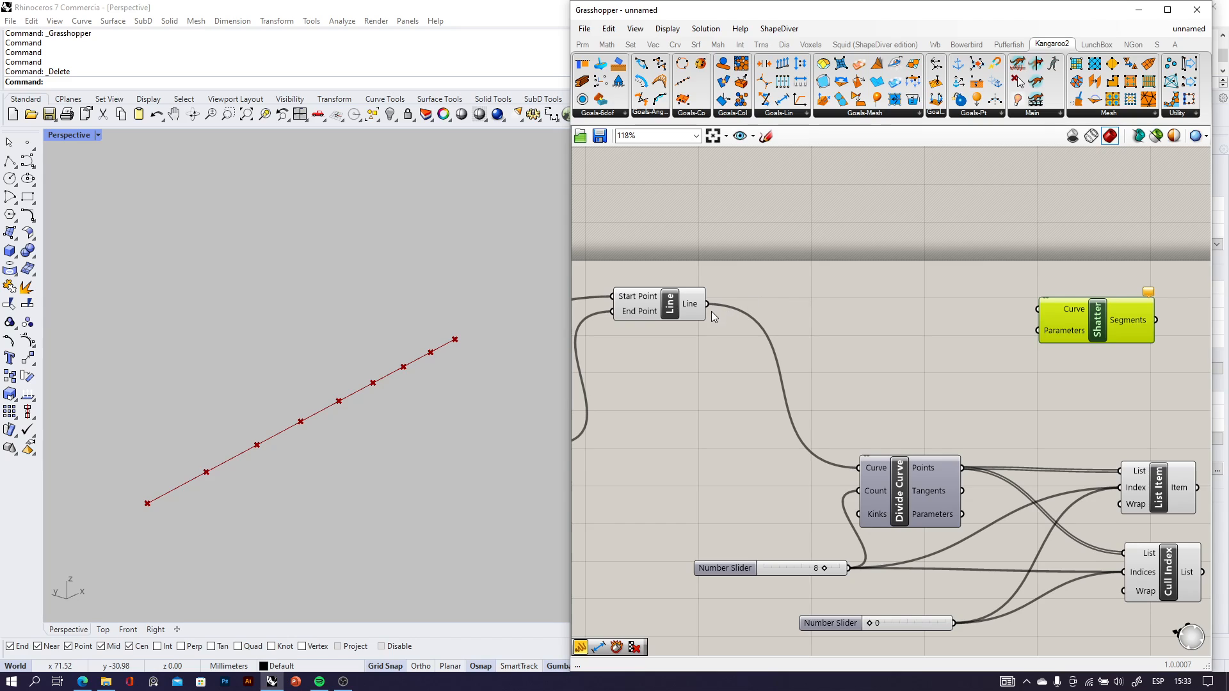
pyautogui.moveTo(707, 304); pyautogui.dragTo(1089, 320)
pyautogui.moveTo(1089, 347); pyautogui.dragTo(958, 305, button='right')
# Connect Divide Curve's Parameters output to Shatter's Parameters input.
pyautogui.scroll(2, 957, 305)
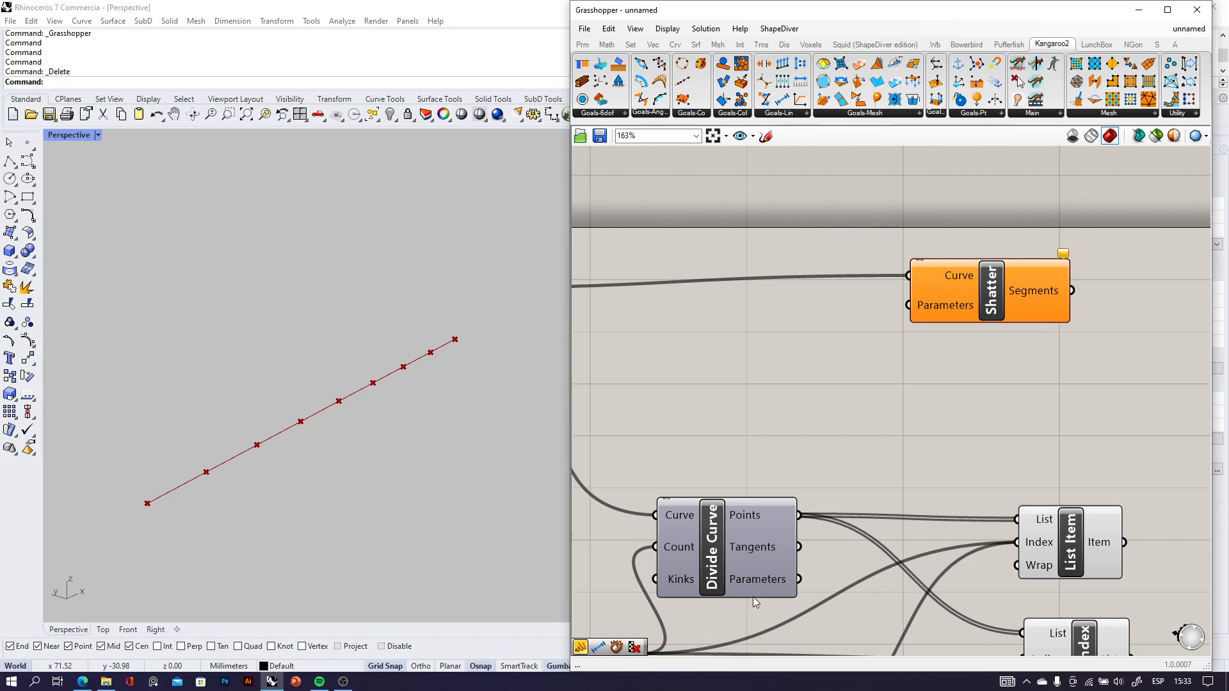
pyautogui.scroll(4, 752, 598)
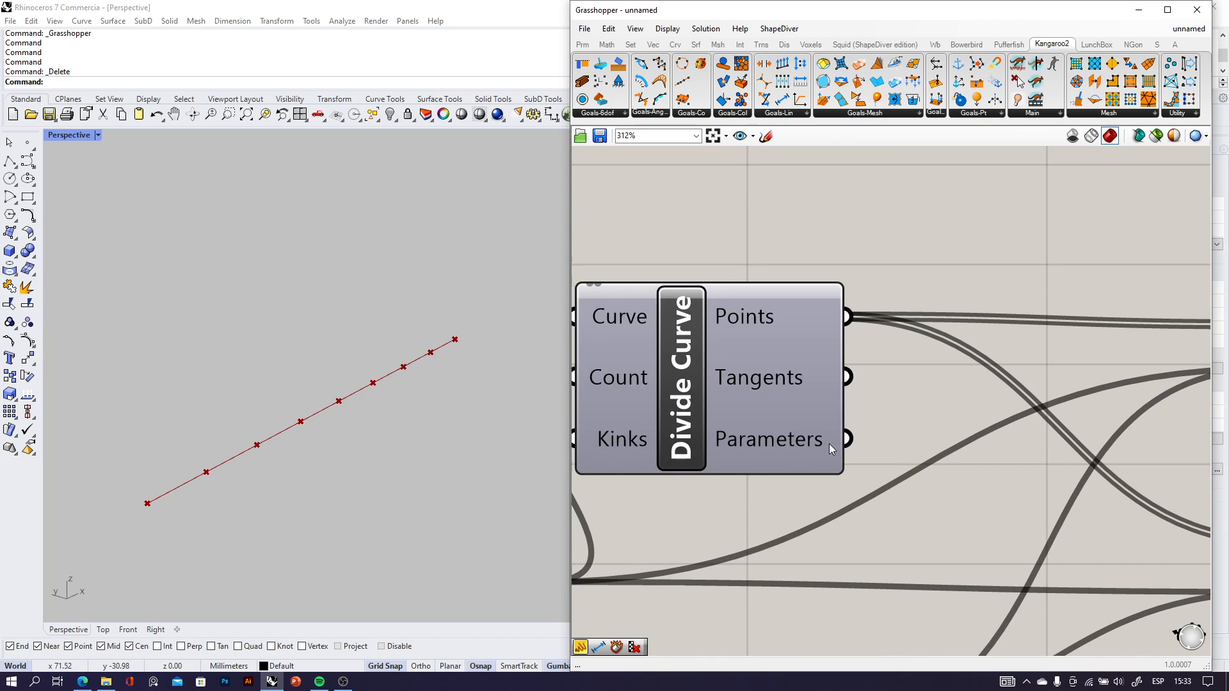
pyautogui.scroll(-4, 768, 446)
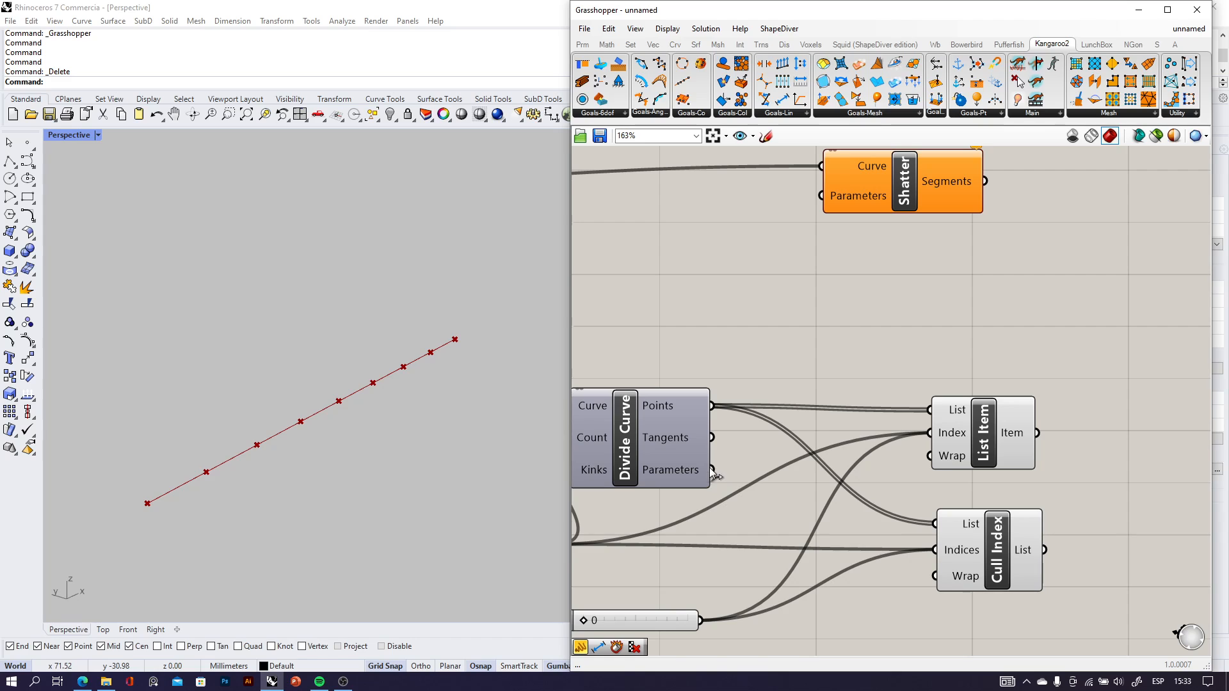
pyautogui.moveTo(710, 469); pyautogui.dragTo(827, 205)
pyautogui.moveTo(907, 192)
pyautogui.mouseDown()
pyautogui.moveTo(923, 233)
pyautogui.moveTo(921, 183)
pyautogui.mouseUp()
pyautogui.click(947, 295)
pyautogui.scroll(-3, 948, 245)
pyautogui.moveTo(974, 274); pyautogui.dragTo(938, 297, button='right')
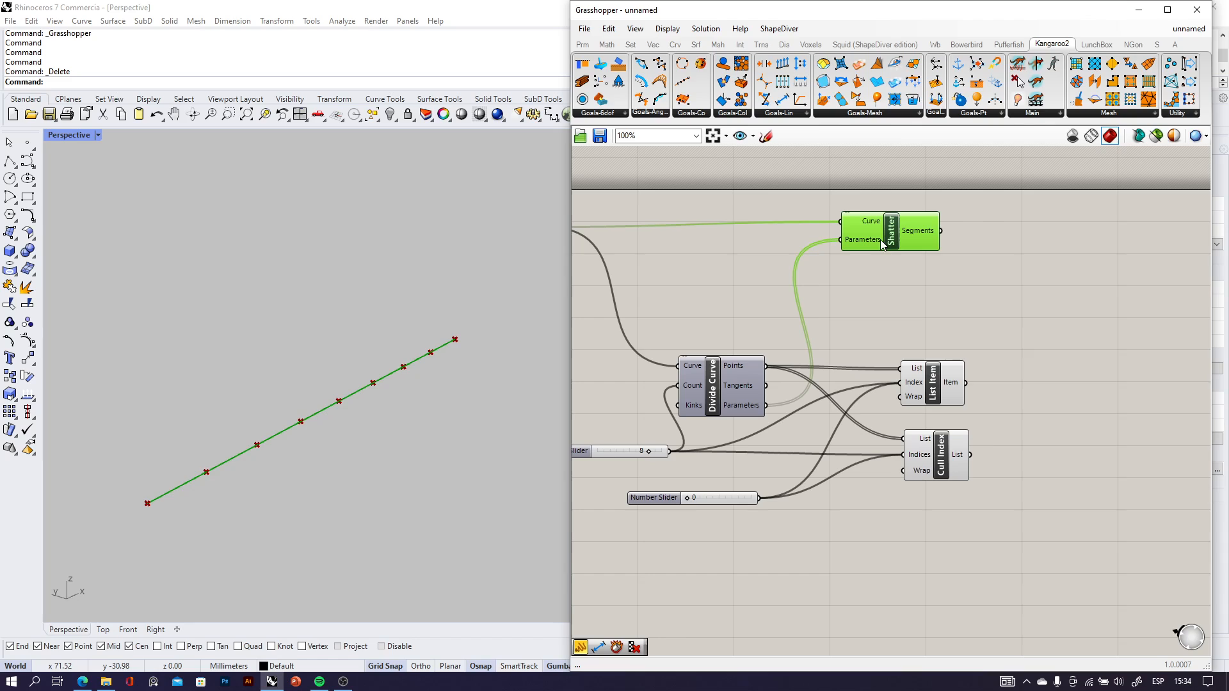
# Shift the Shatter, List Item and Cull Index components to the right so they line up in a column beyond Divide Curve.
pyautogui.moveTo(883, 238); pyautogui.dragTo(935, 242)
pyautogui.moveTo(941, 397); pyautogui.dragTo(951, 398)
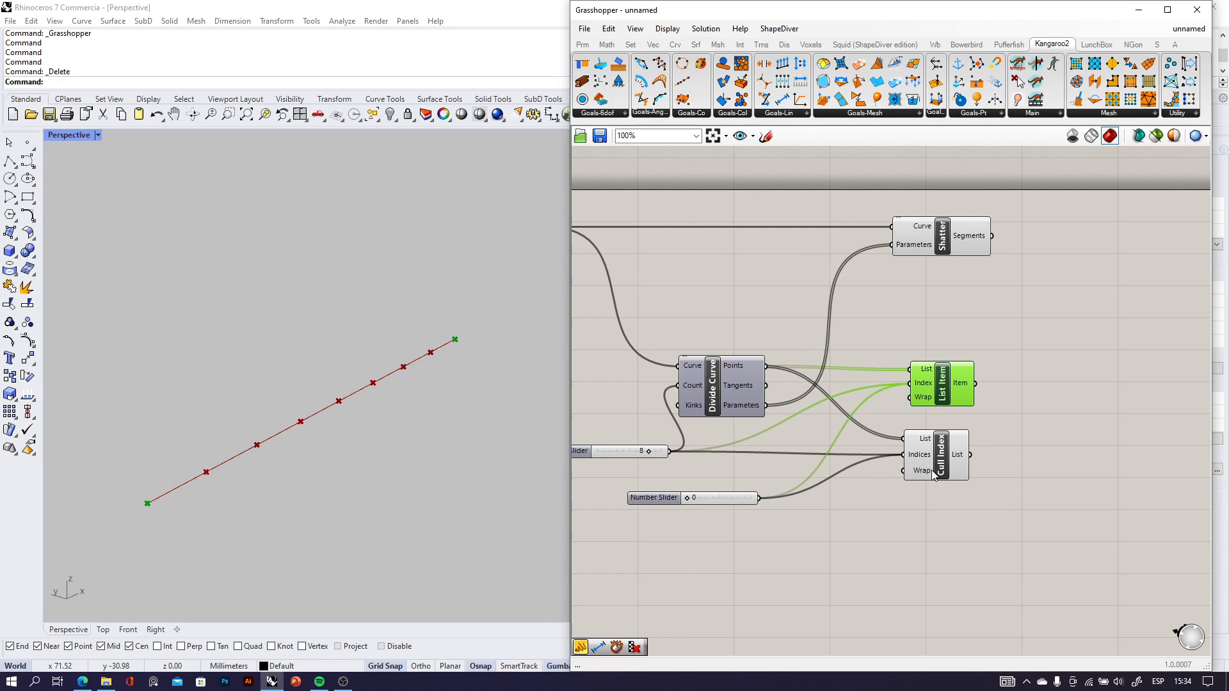
pyautogui.moveTo(935, 469); pyautogui.dragTo(946, 470)
pyautogui.moveTo(942, 387); pyautogui.dragTo(949, 388)
pyautogui.moveTo(947, 256); pyautogui.dragTo(941, 259)
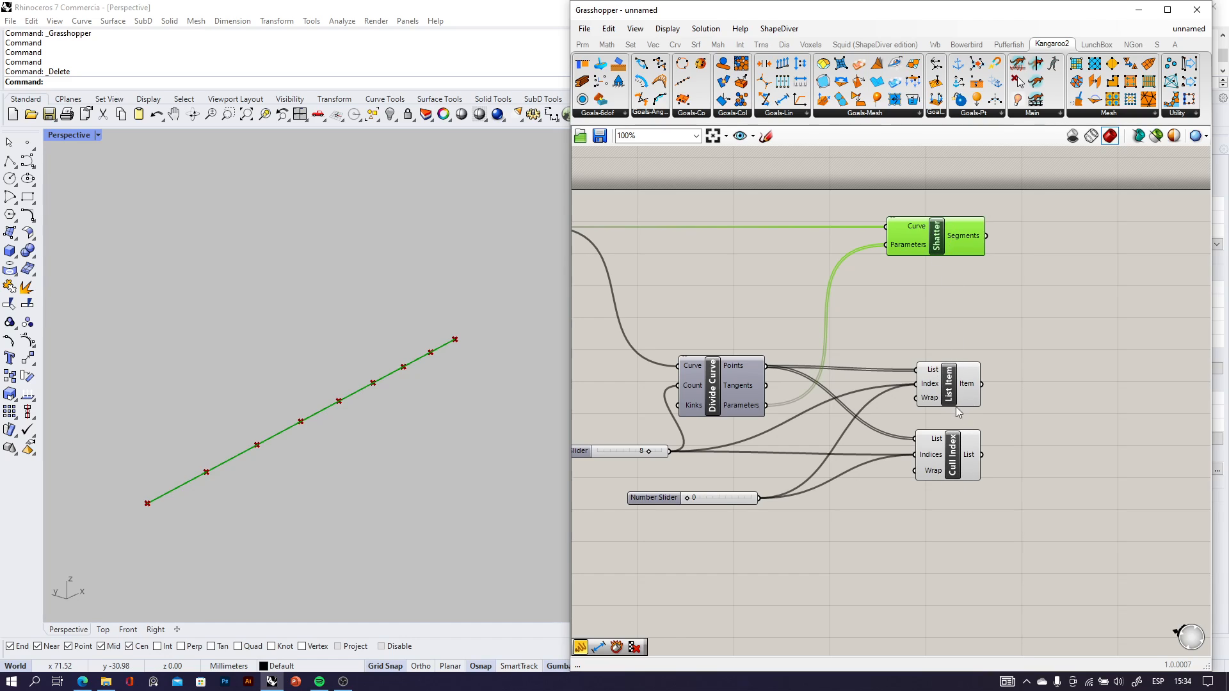
pyautogui.moveTo(952, 395); pyautogui.dragTo(944, 396)
pyautogui.moveTo(1003, 313); pyautogui.dragTo(967, 319, button='right')
# Add a Kangaroo2 Length(Line) goal component to the right of Shatter and List Item.
pyautogui.scroll(3, 893, 237)
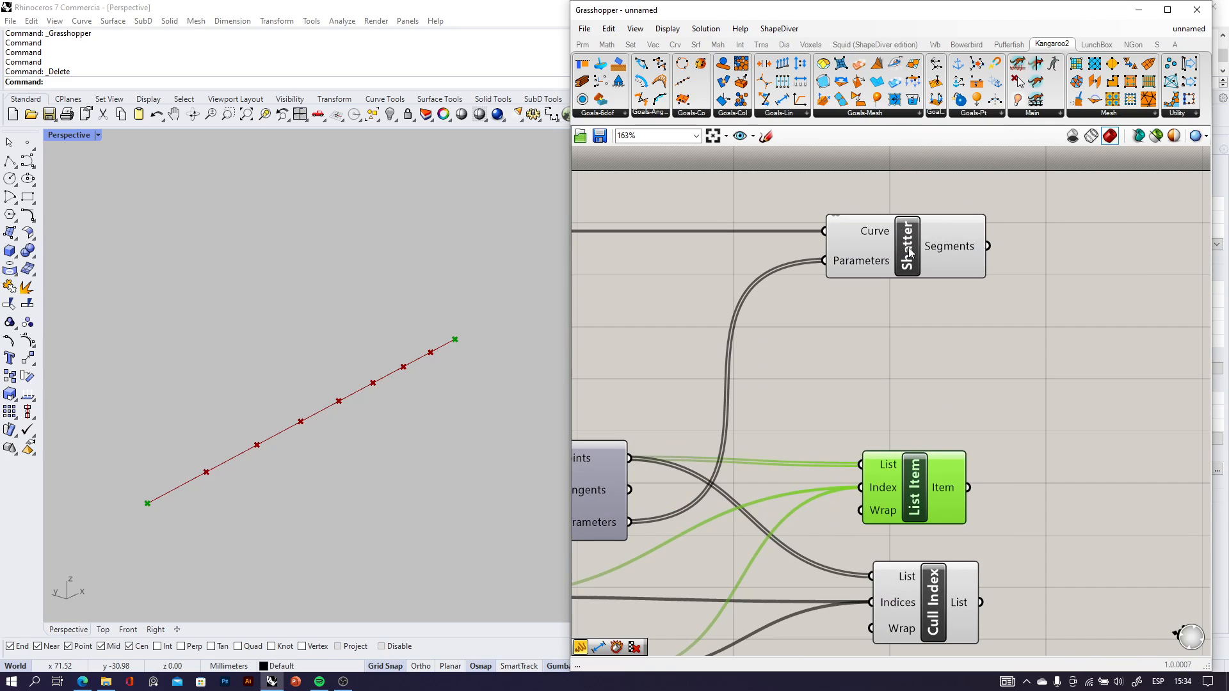
pyautogui.click(788, 115)
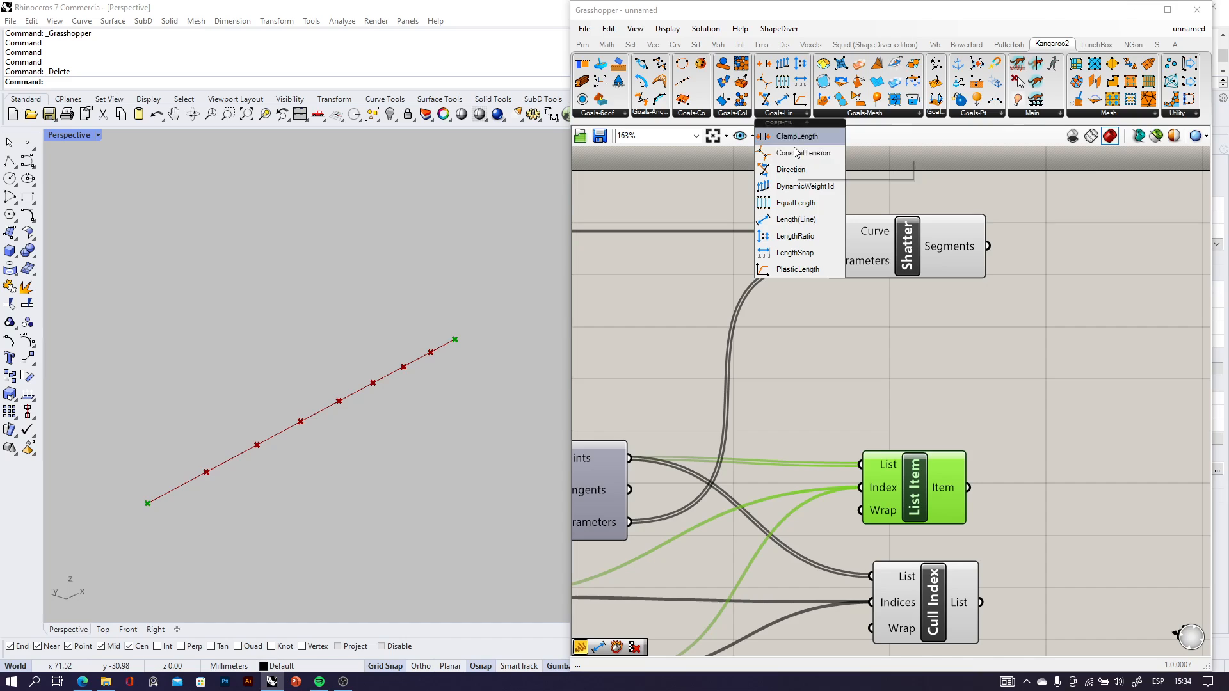
pyautogui.click(795, 220)
pyautogui.click(1133, 376)
pyautogui.moveTo(1133, 376); pyautogui.dragTo(961, 320, button='right')
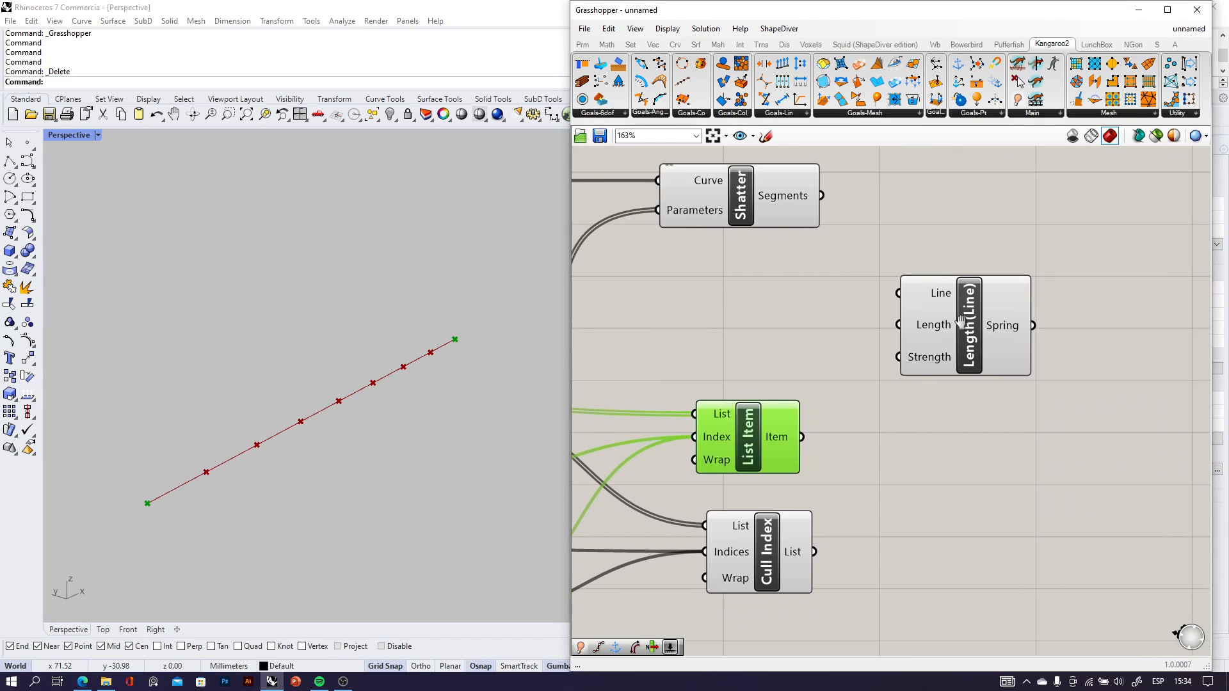
pyautogui.doubleClick(1096, 294)
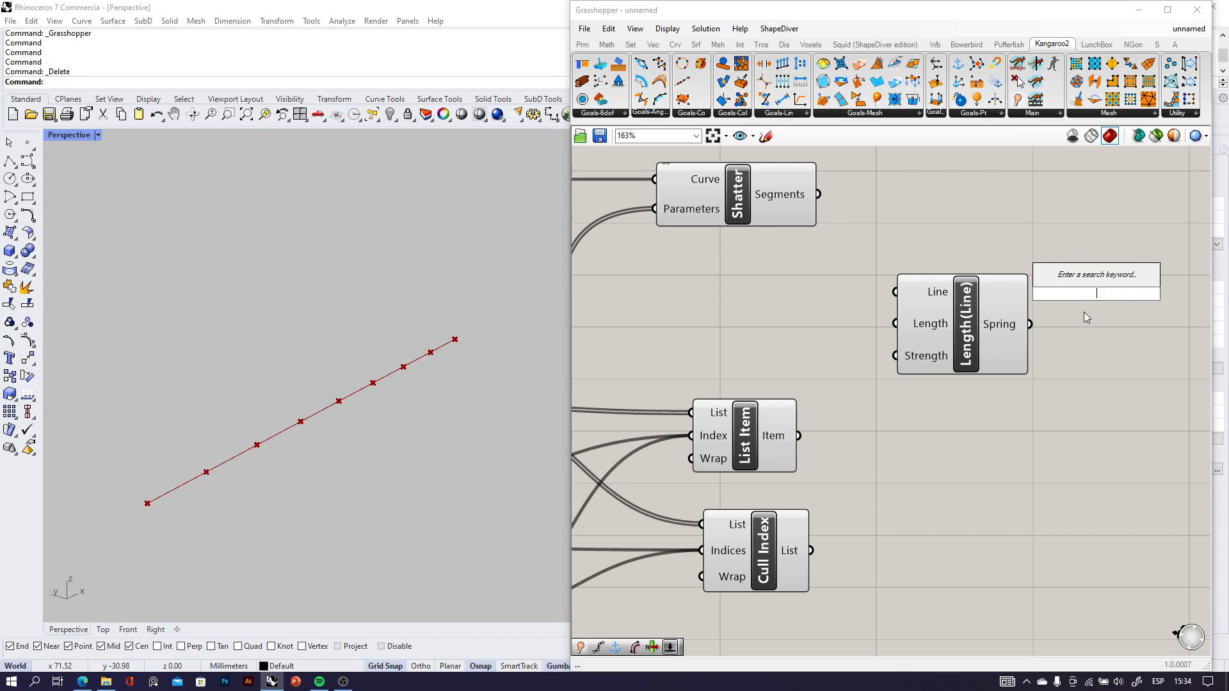
pyautogui.write('lenght')
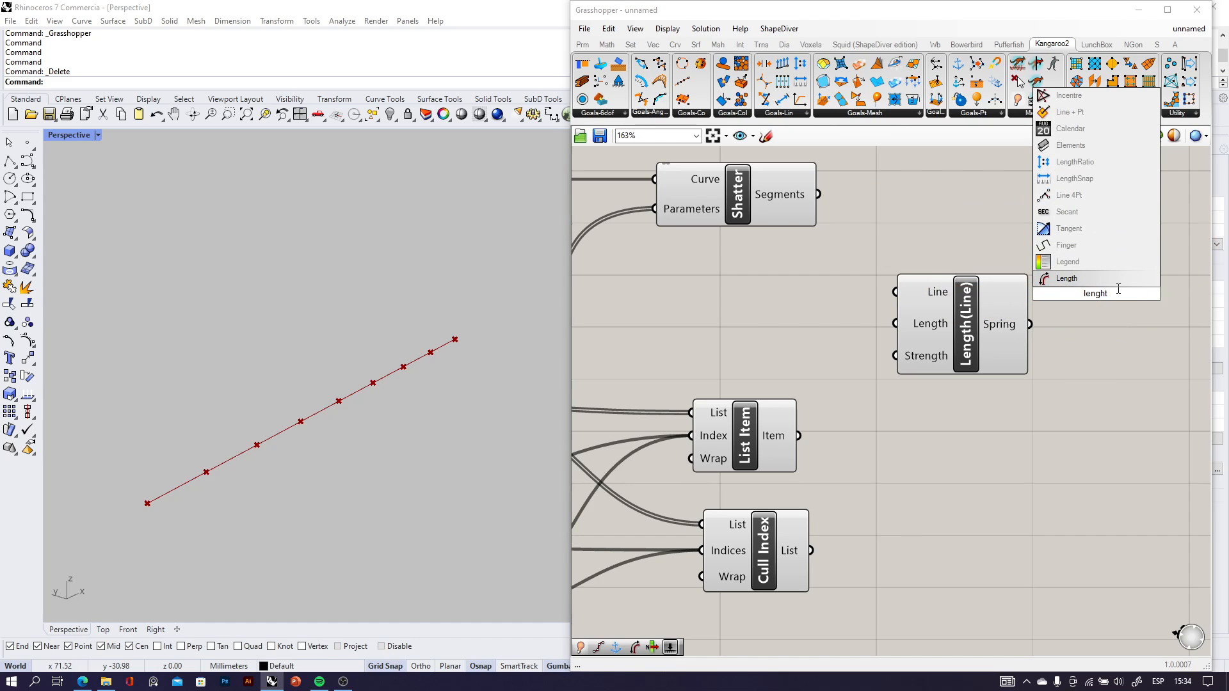
pyautogui.press('BackSpace')
pyautogui.press('BackSpace')
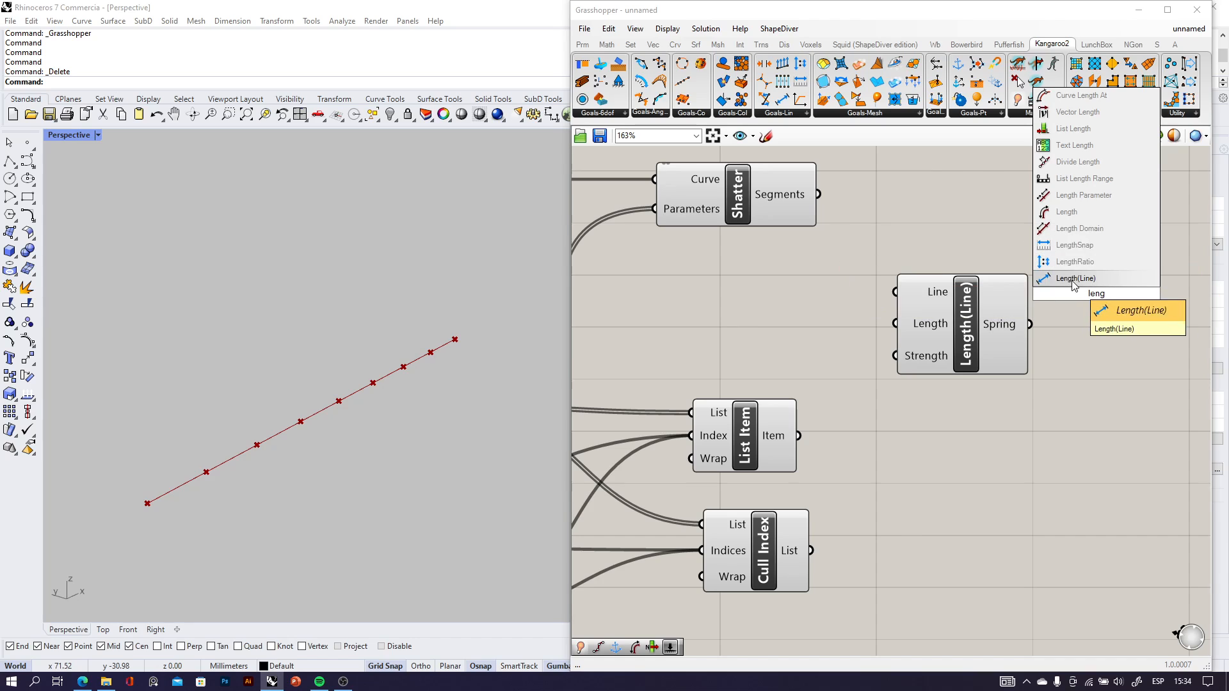
# Connect Shatter's Segments output to Length(Line)'s Line input and move Length(Line) level with Shatter.
pyautogui.scroll(3, 996, 365)
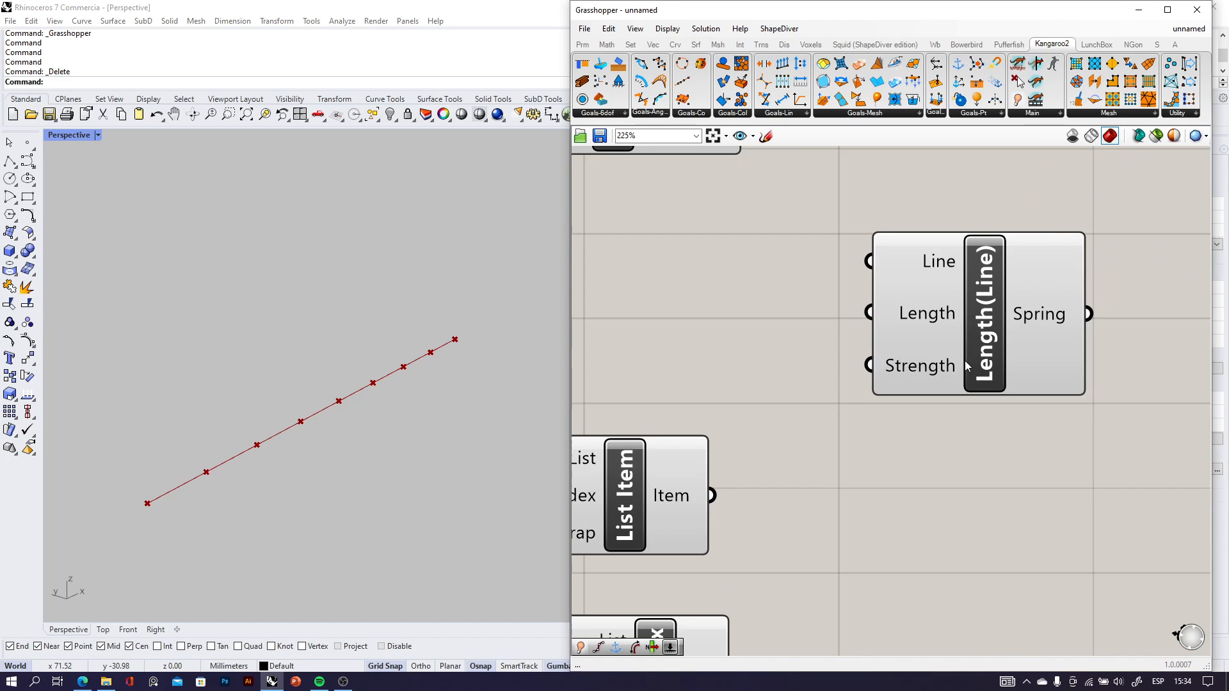
pyautogui.scroll(-2, 892, 241)
pyautogui.moveTo(844, 243); pyautogui.dragTo(939, 358)
pyautogui.moveTo(971, 441); pyautogui.dragTo(977, 332)
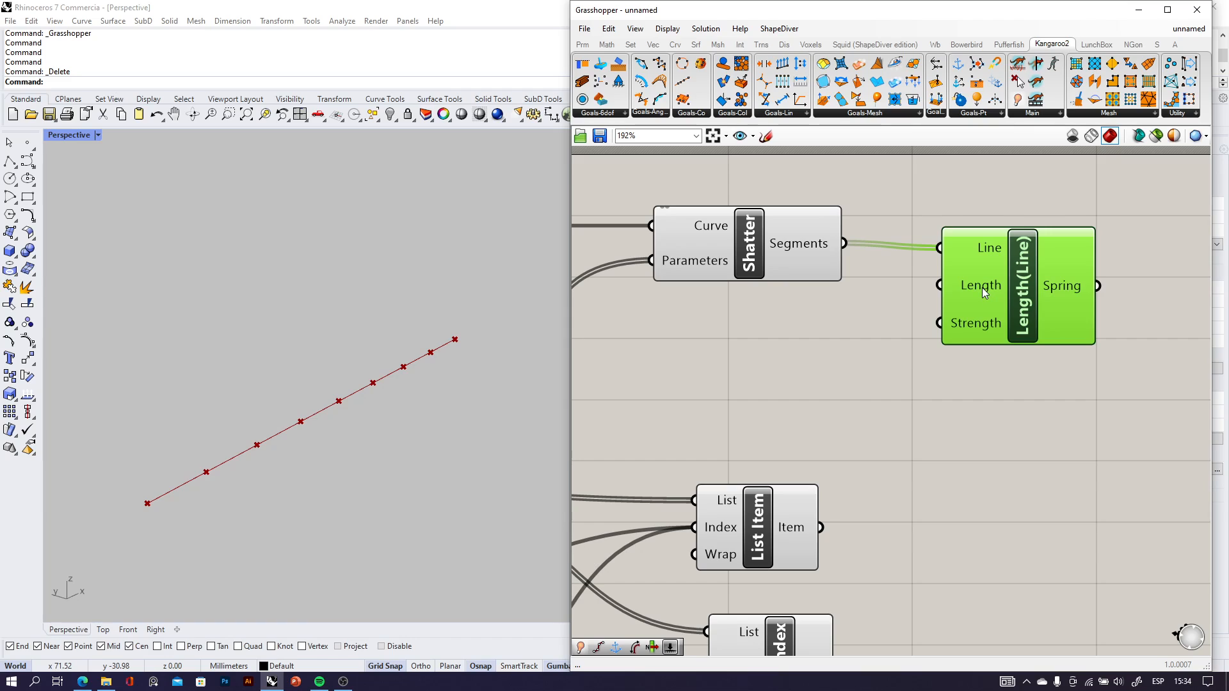
# Add a number slider set to 1000 below Shatter and connect it to Length(Line)'s Strength input.
pyautogui.moveTo(982, 288)
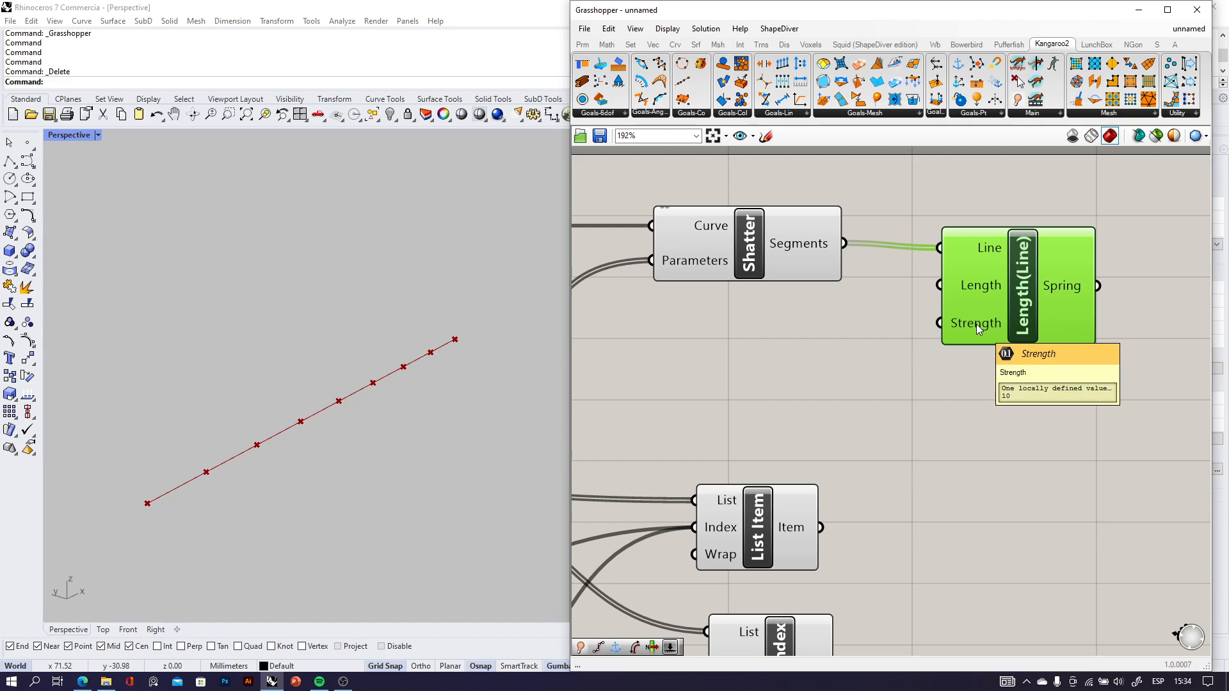
pyautogui.doubleClick(839, 370)
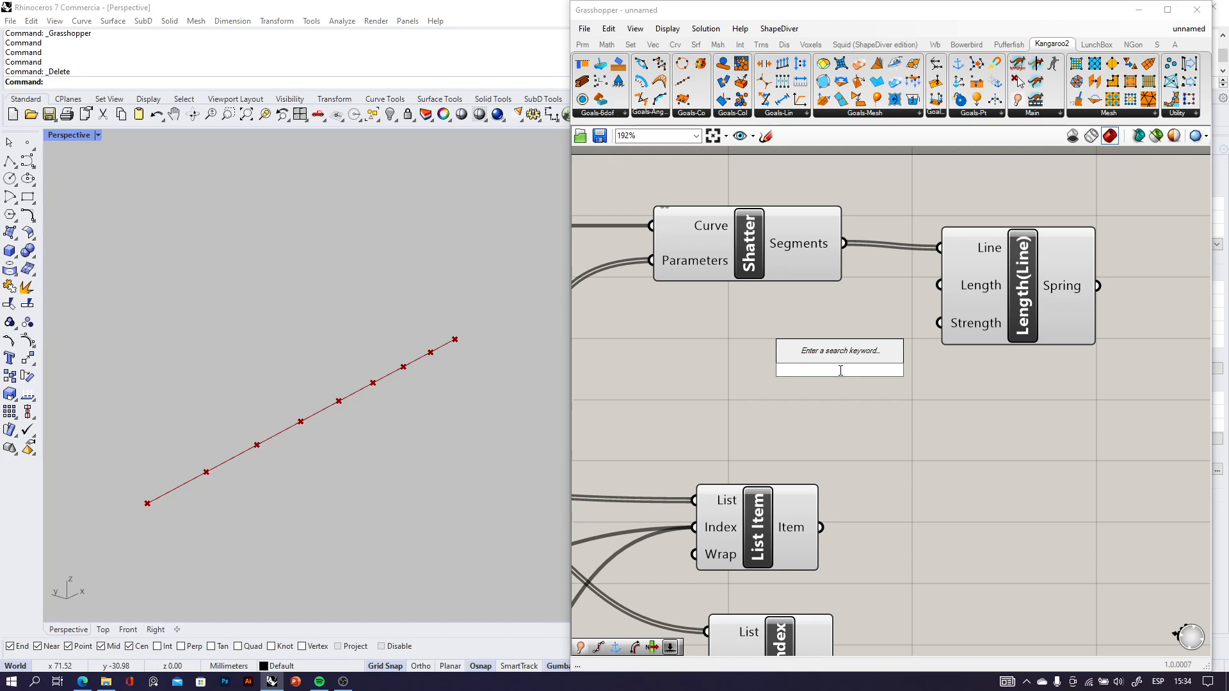
pyautogui.write('100')
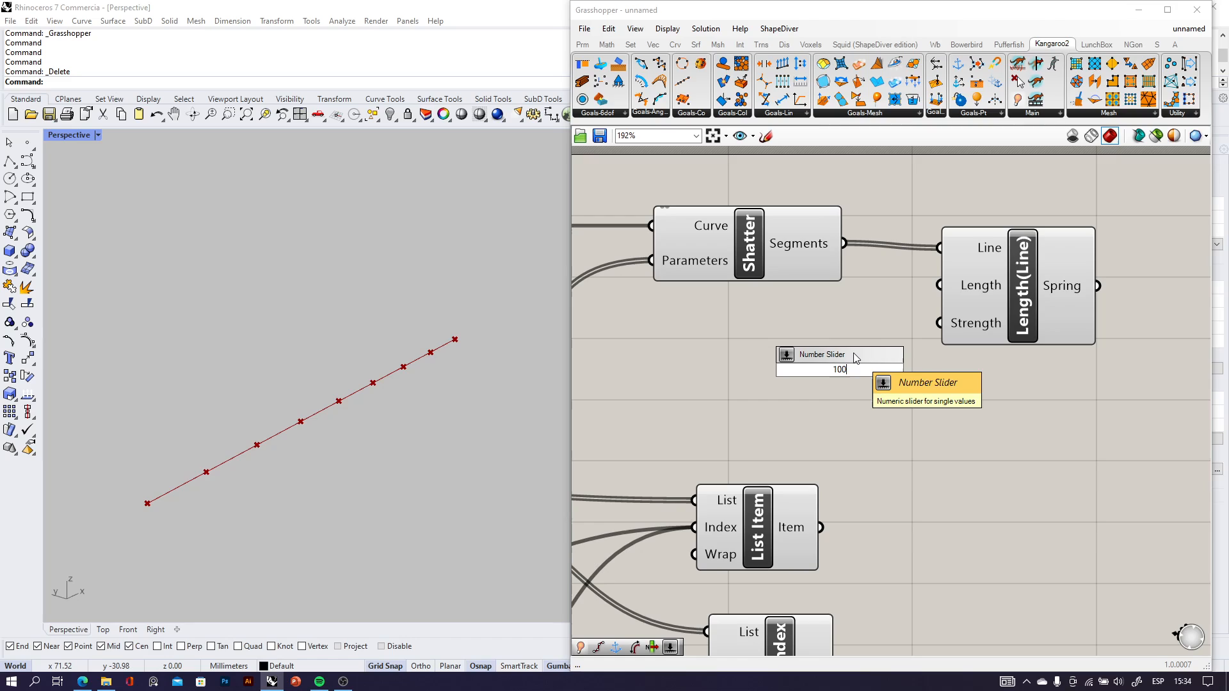
pyautogui.write('0')
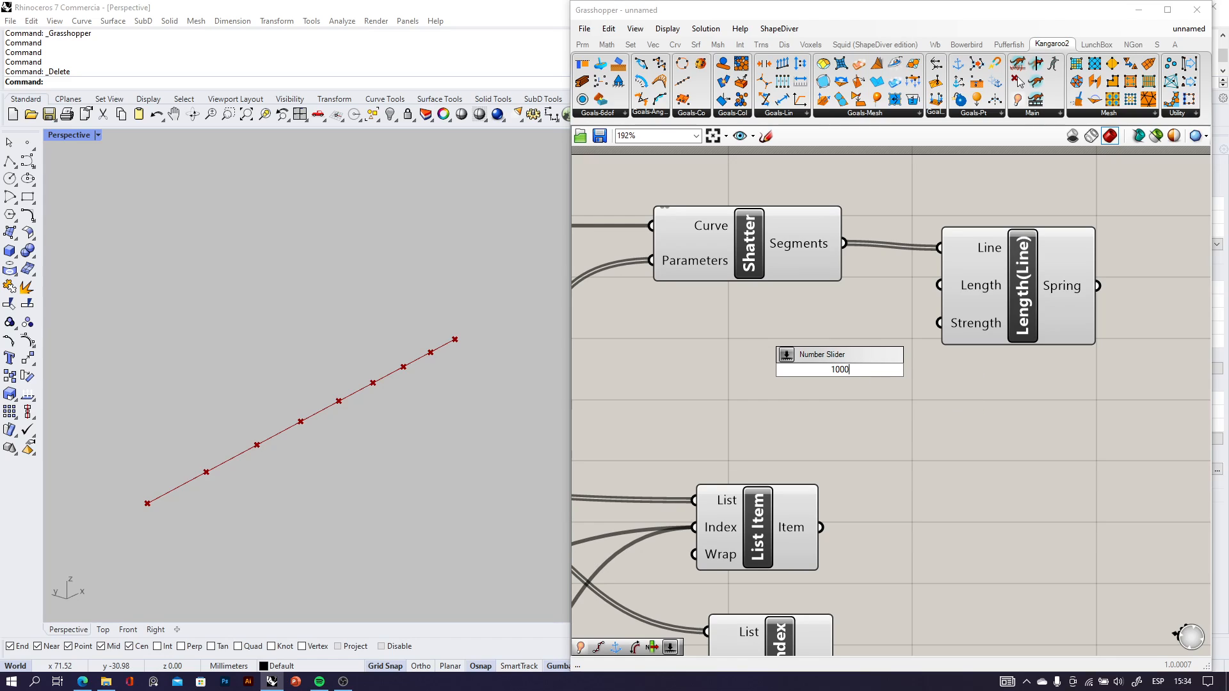
pyautogui.press('Return')
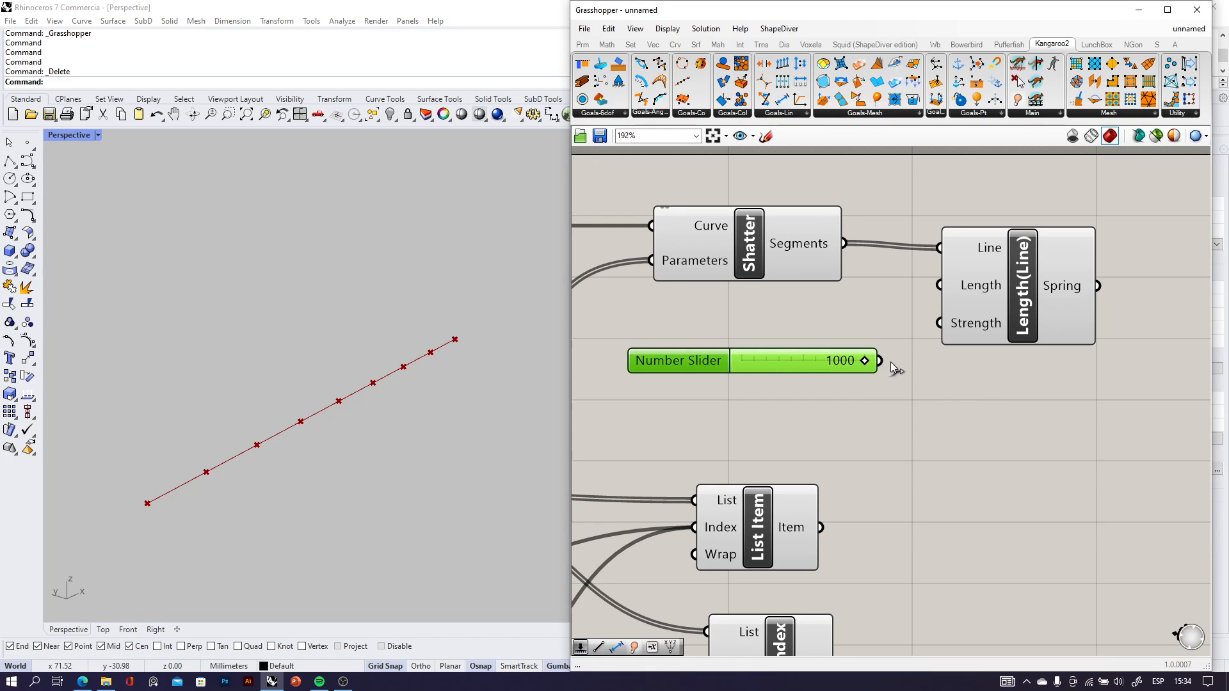
pyautogui.moveTo(880, 361); pyautogui.dragTo(1011, 307)
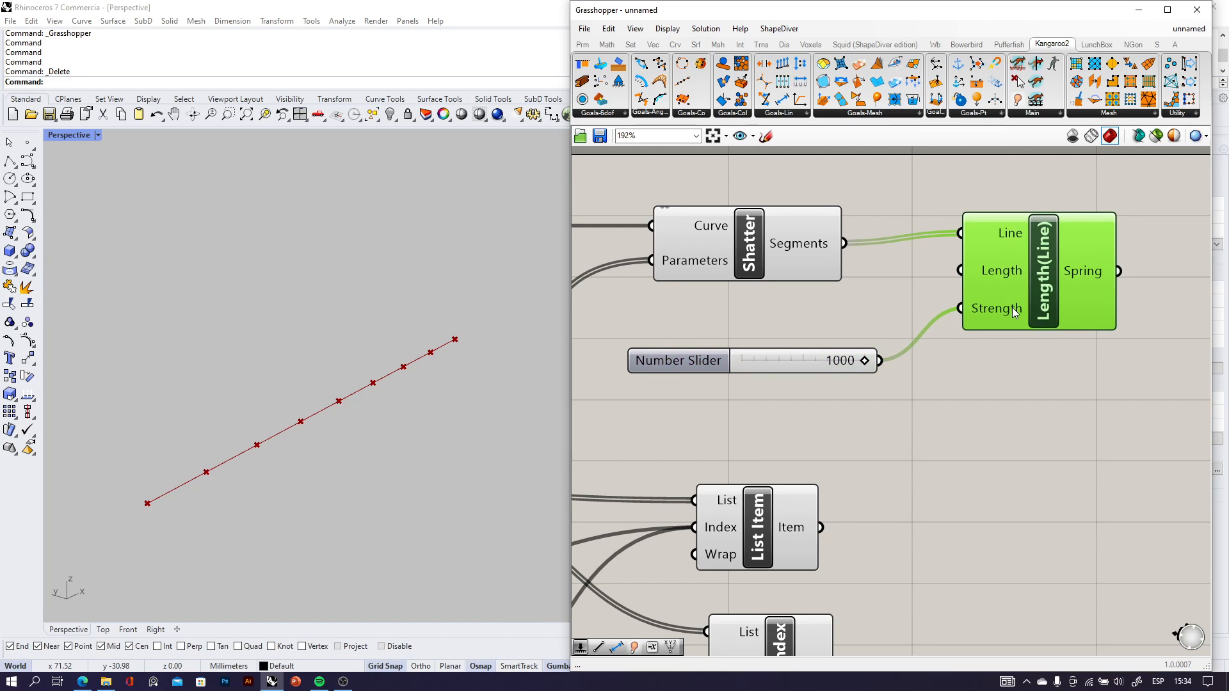
# Add a Kangaroo2 Anchor component to the right of List Item.
pyautogui.scroll(-2, 992, 397)
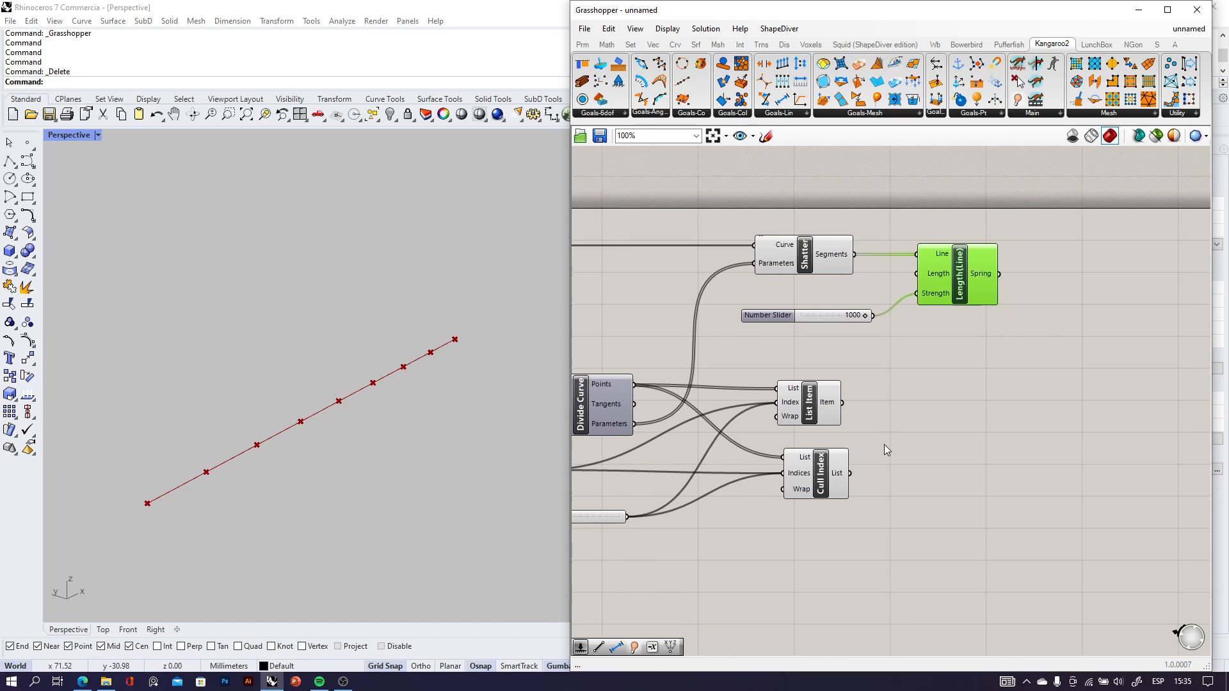
pyautogui.scroll(3, 884, 444)
pyautogui.click(782, 363)
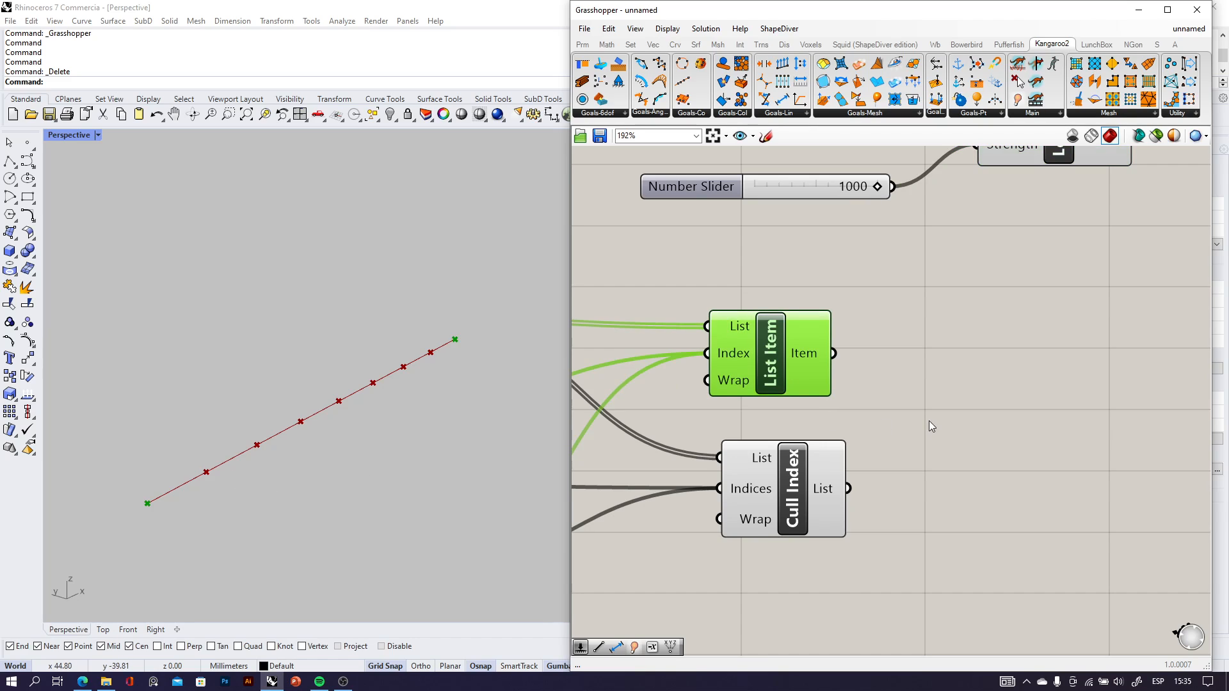
pyautogui.doubleClick(1036, 391)
pyautogui.write('anch')
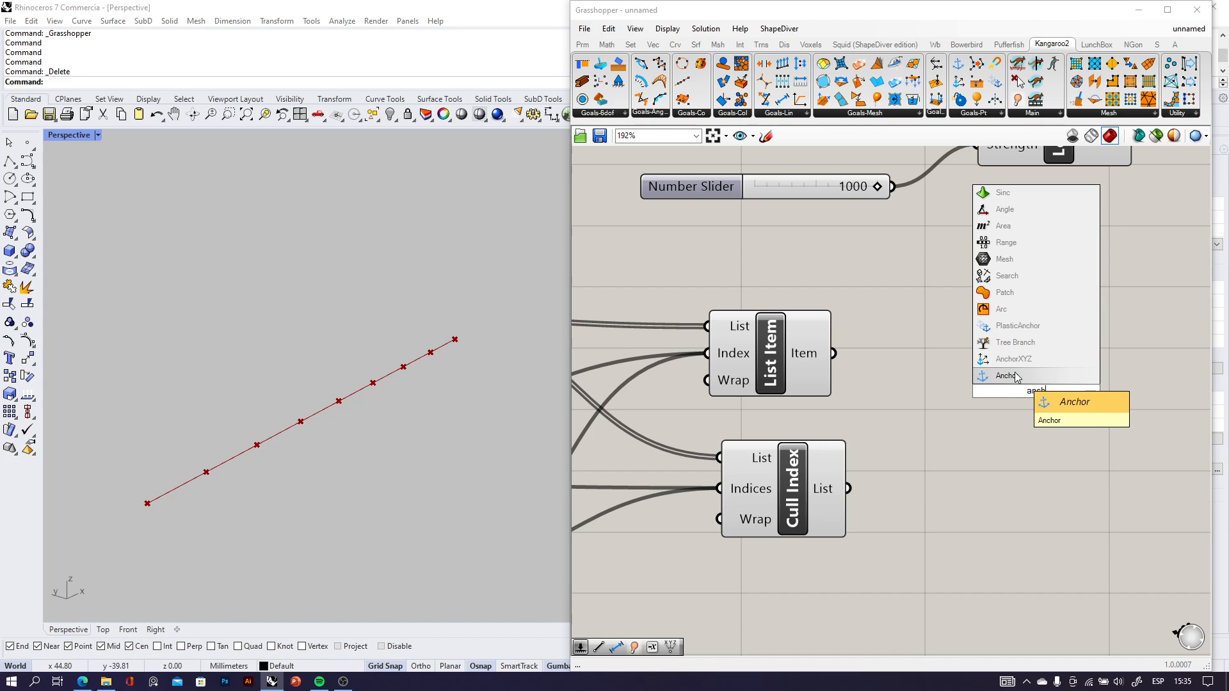
pyautogui.click(1011, 376)
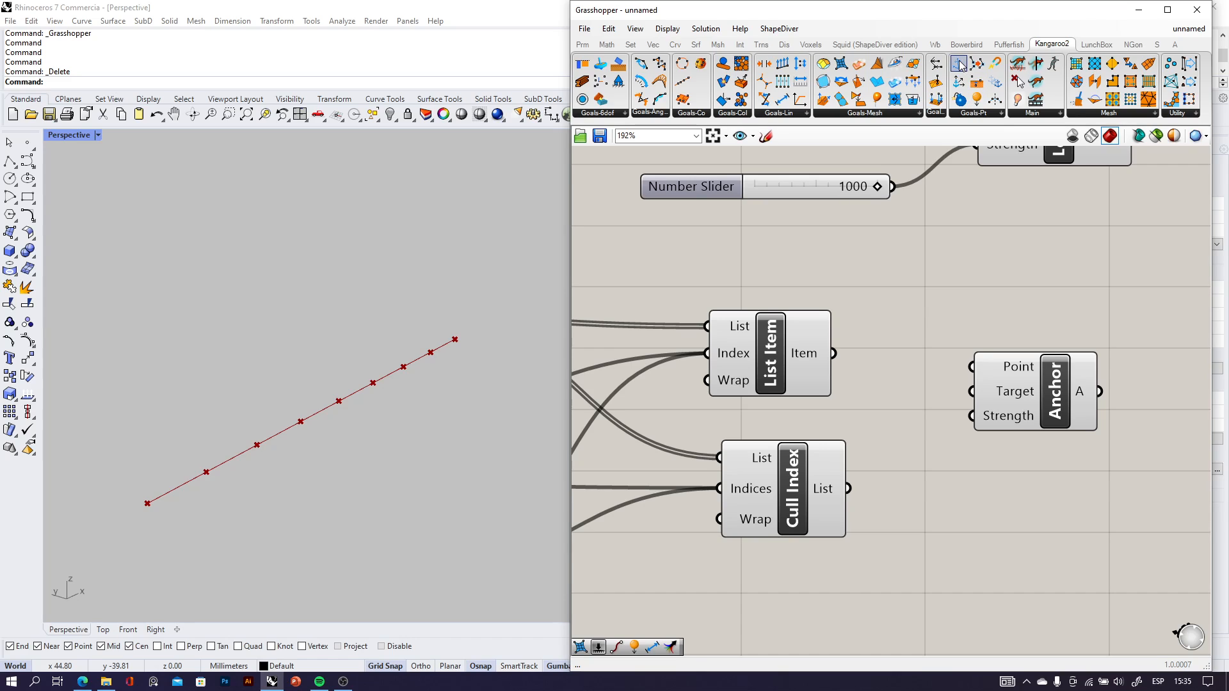
# Connect List Item's Item output to Anchor's Point input and align Anchor so the wire runs straight.
pyautogui.click(830, 355)
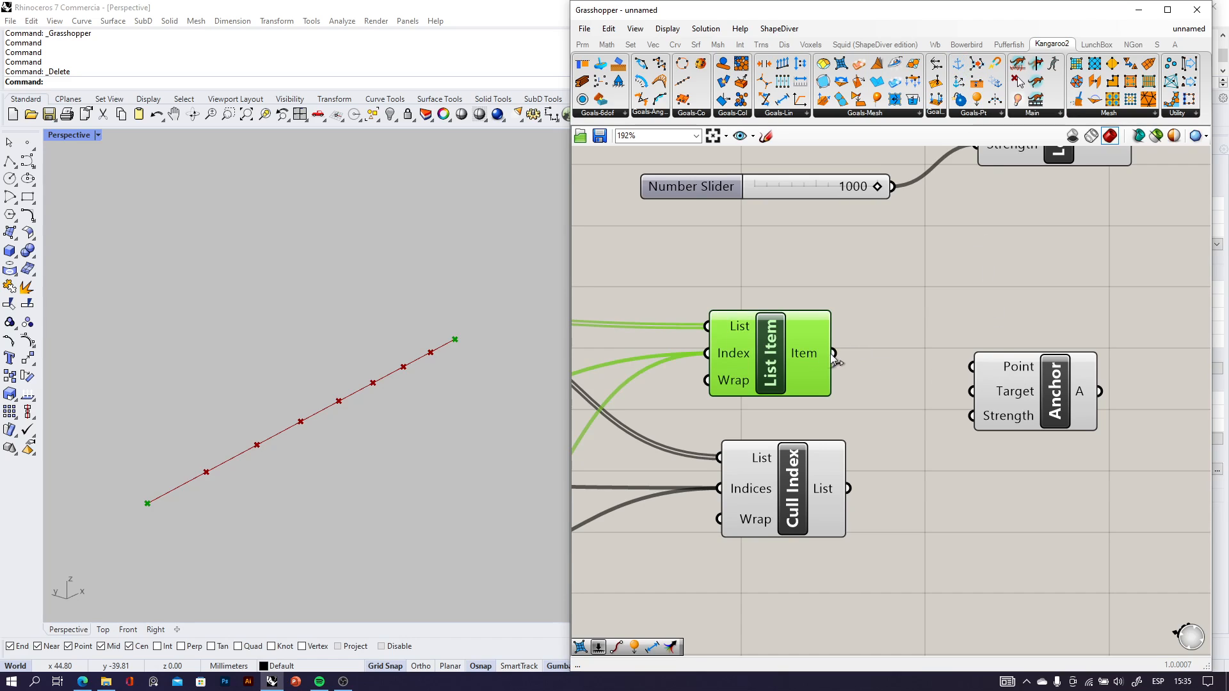
pyautogui.moveTo(836, 355); pyautogui.dragTo(971, 367)
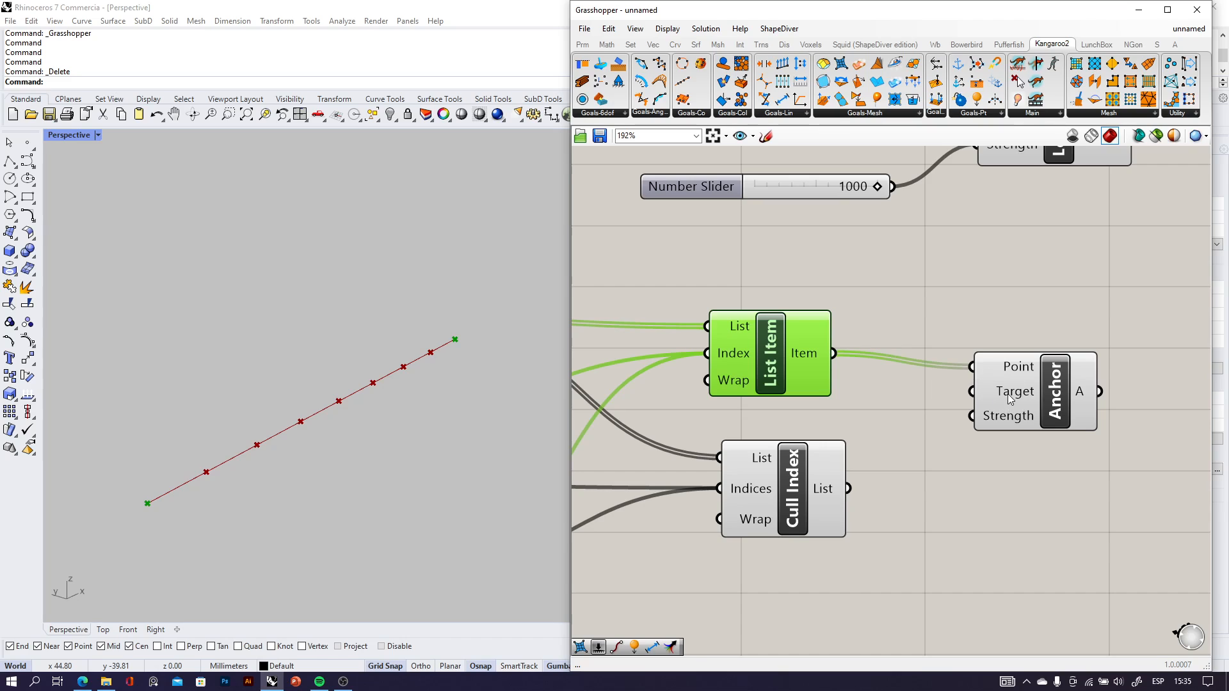
pyautogui.moveTo(1019, 396); pyautogui.dragTo(1026, 383)
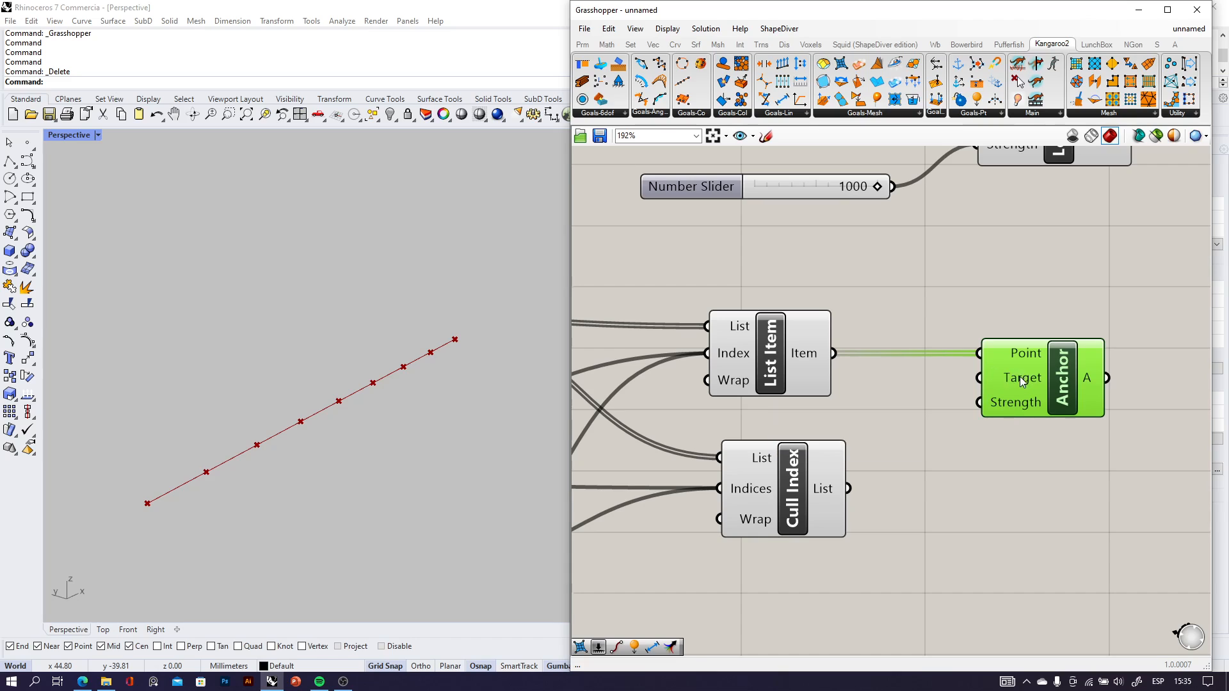
pyautogui.scroll(2, 1017, 410)
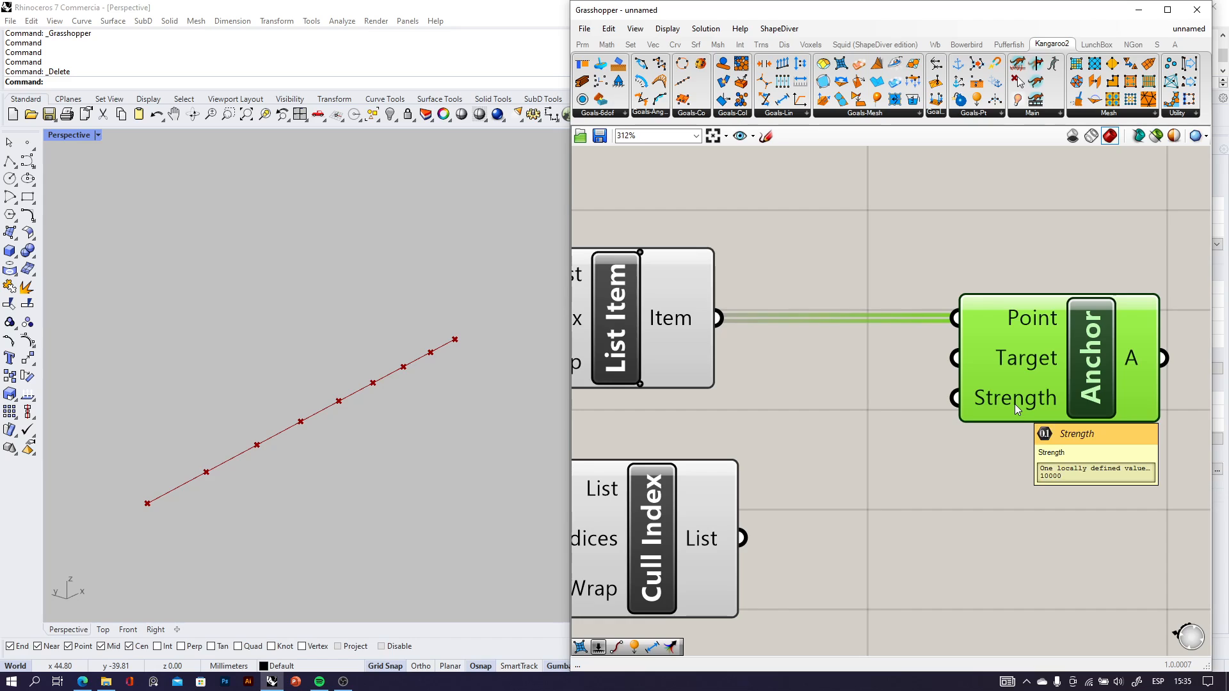
pyautogui.scroll(-3, 967, 423)
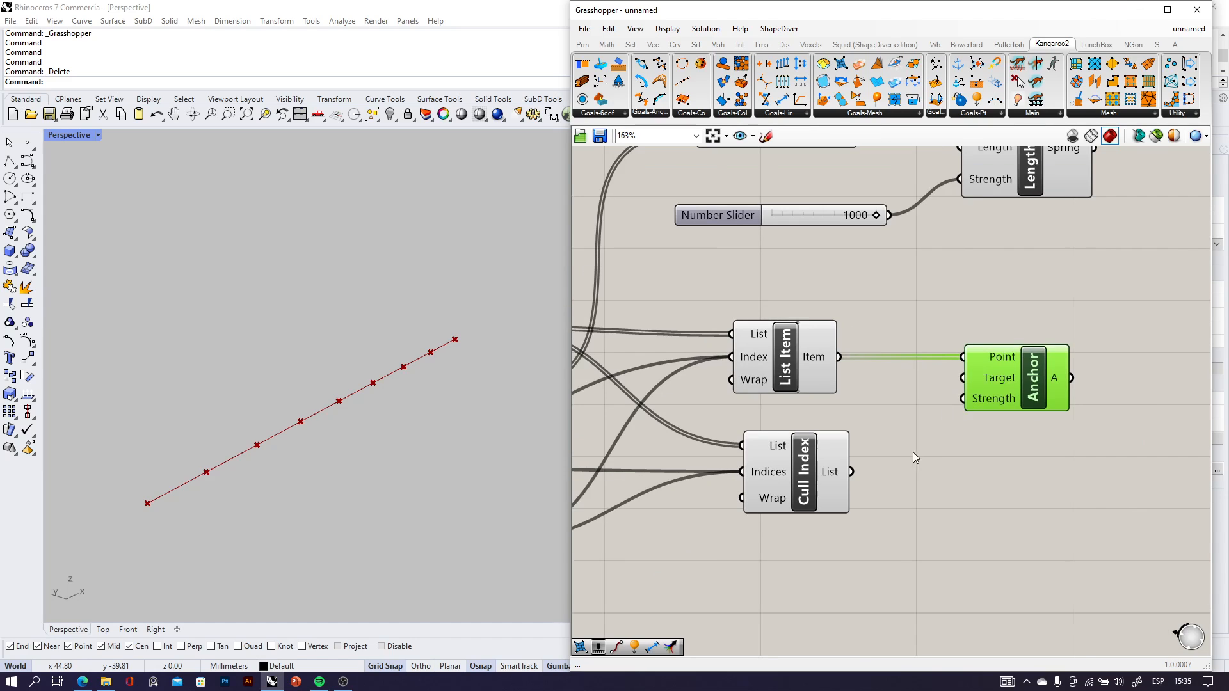
# Add a Kangaroo2 Load component below Anchor and connect Cull Index's List output to its Point input.
pyautogui.click(809, 482)
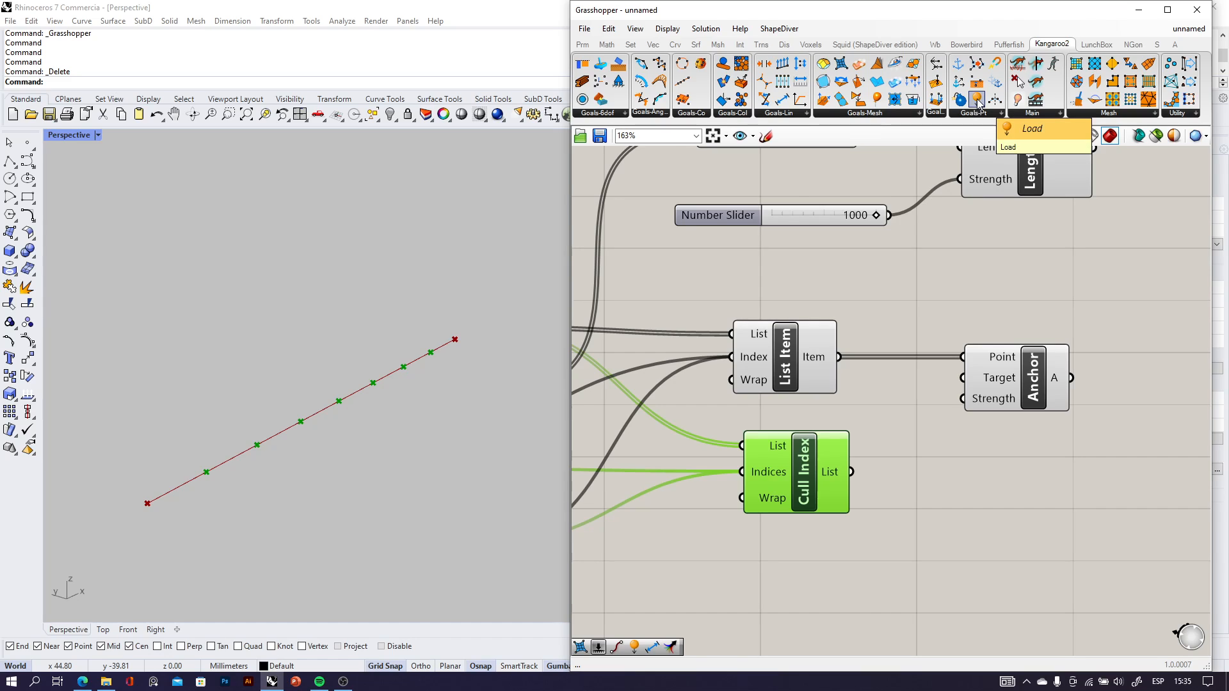
pyautogui.moveTo(977, 101); pyautogui.dragTo(974, 531)
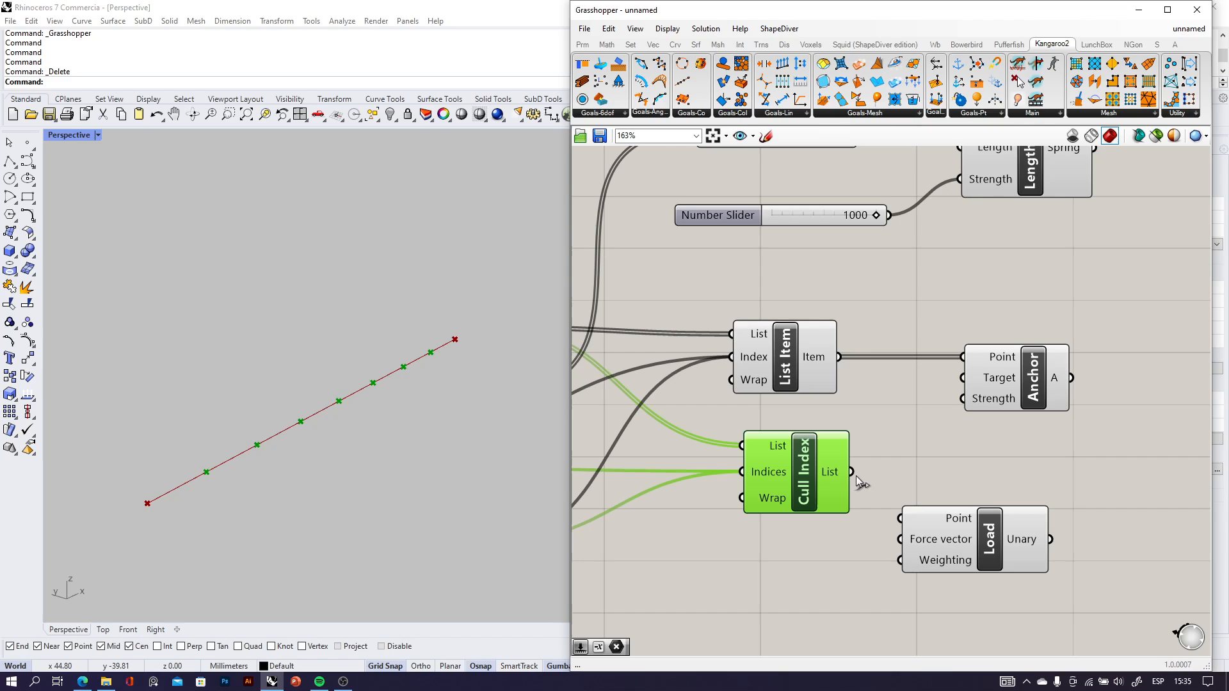
pyautogui.moveTo(851, 472); pyautogui.dragTo(900, 518)
pyautogui.moveTo(947, 553); pyautogui.dragTo(1007, 536)
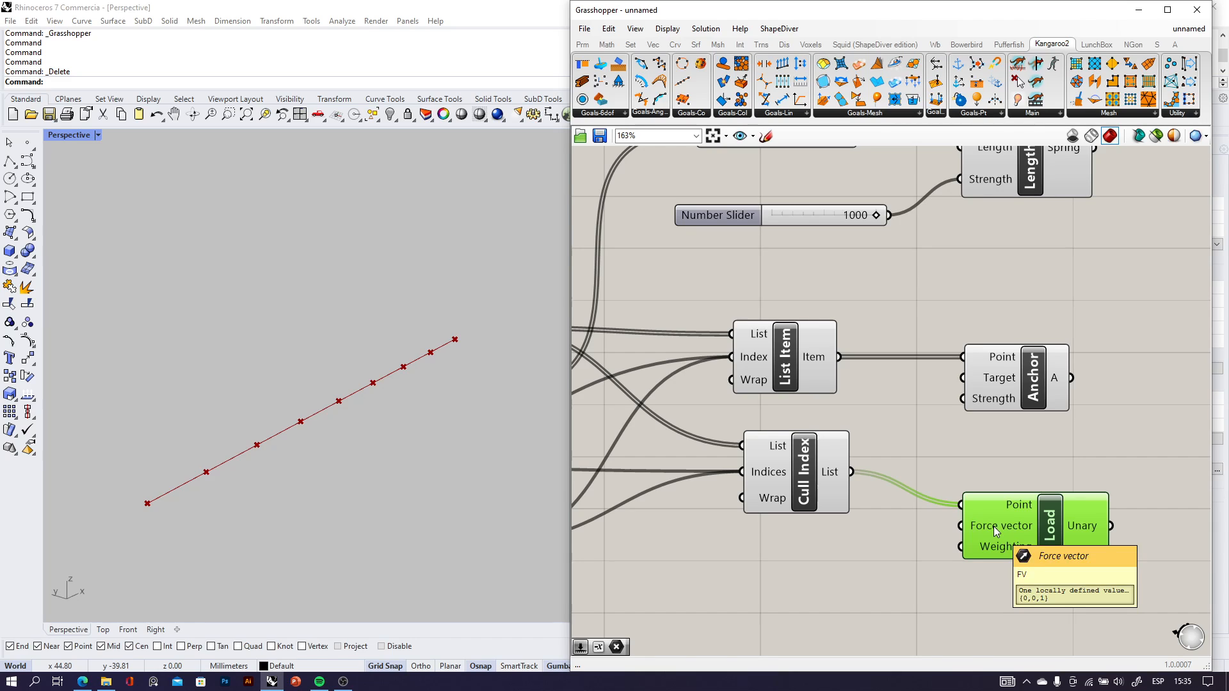
pyautogui.scroll(-3, 928, 460)
pyautogui.scroll(4, 844, 429)
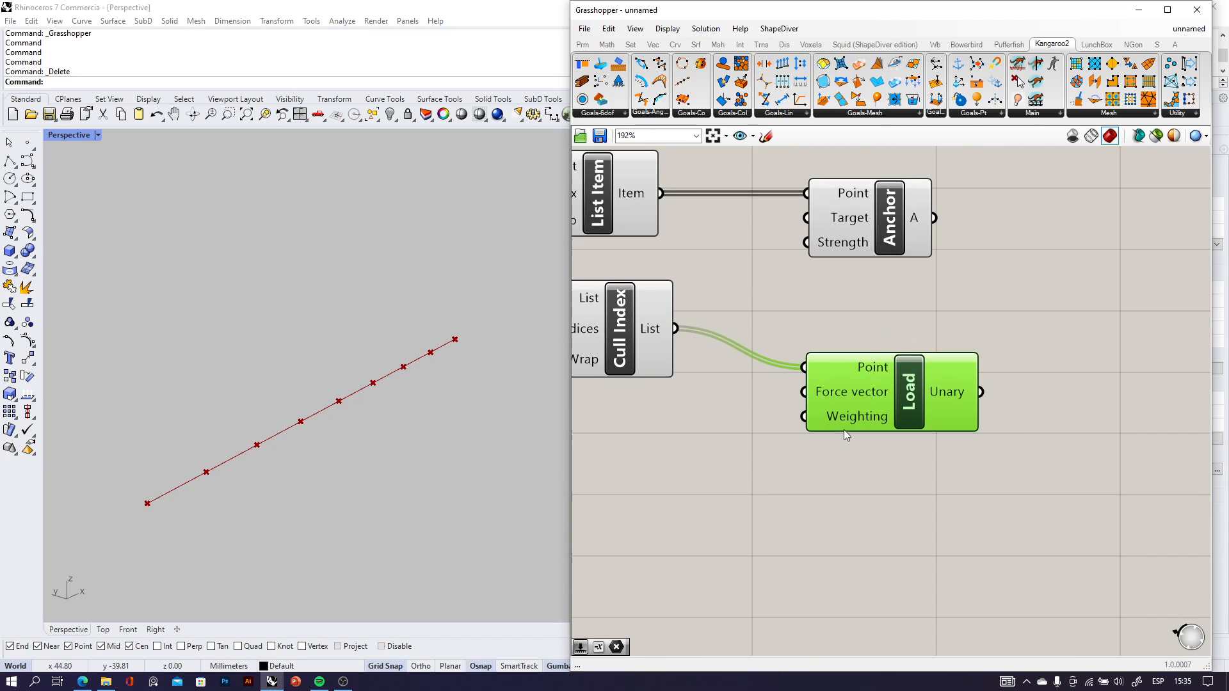
pyautogui.scroll(2, 846, 435)
pyautogui.scroll(-4, 846, 412)
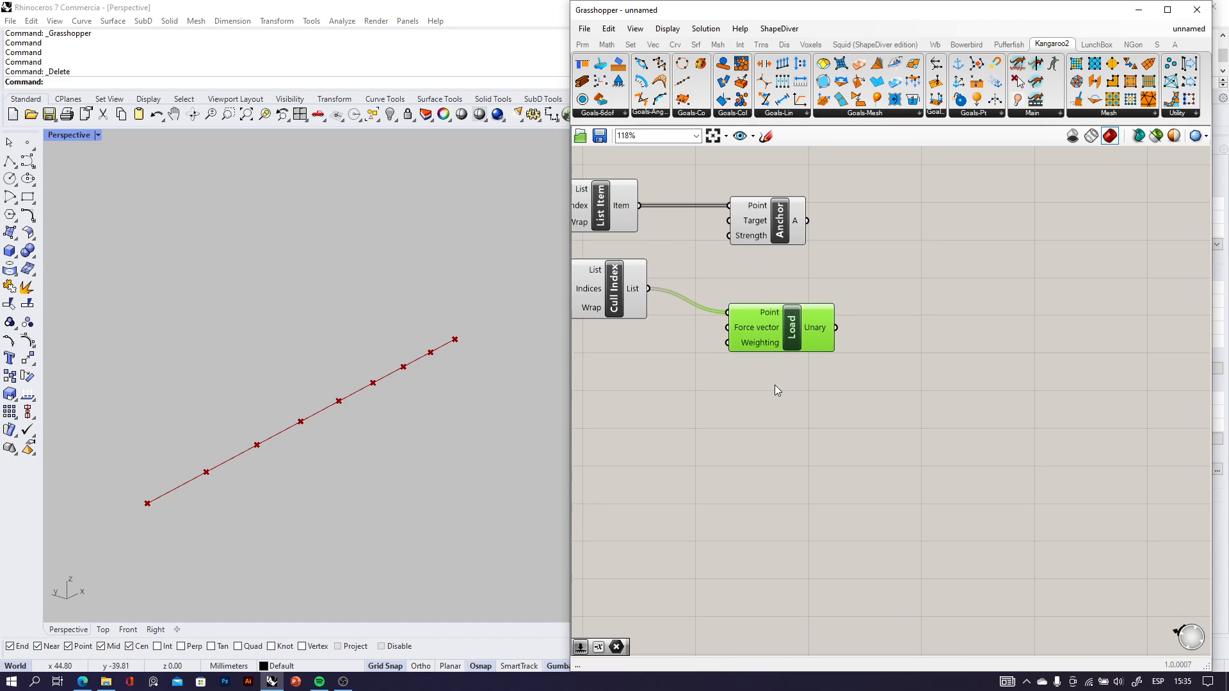
pyautogui.click(766, 136)
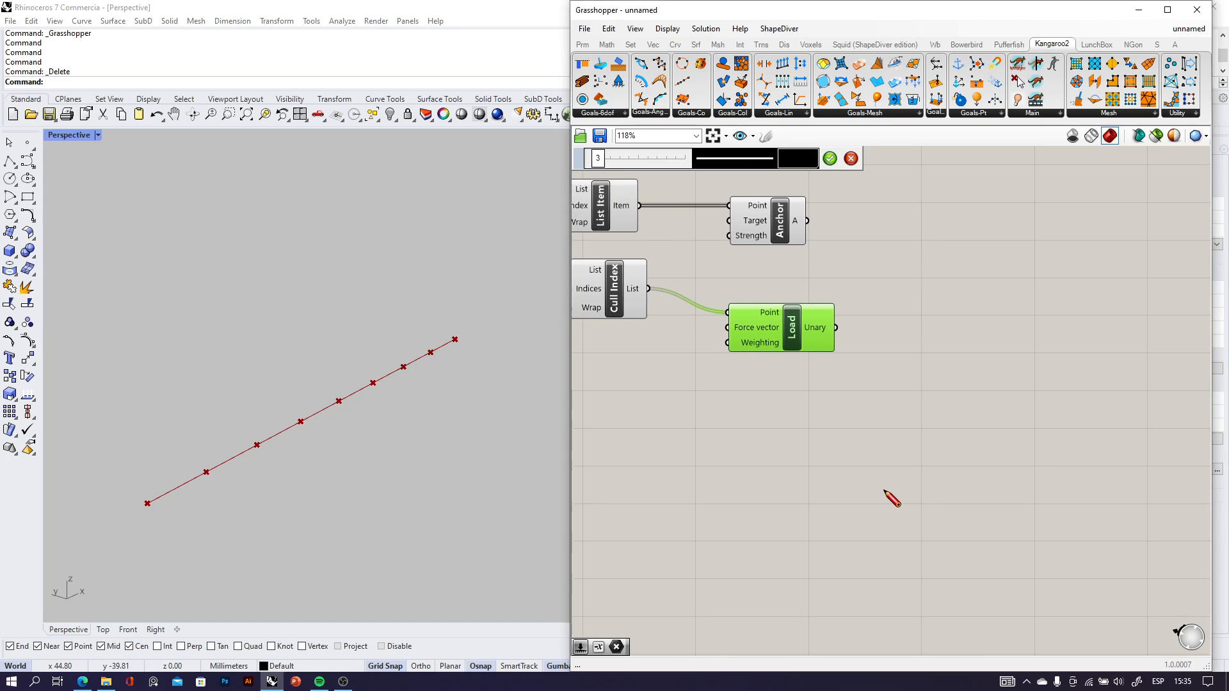
pyautogui.moveTo(884, 491)
pyautogui.mouseDown()
pyautogui.moveTo(882, 448)
pyautogui.moveTo(866, 455)
pyautogui.moveTo(897, 462)
pyautogui.mouseUp()
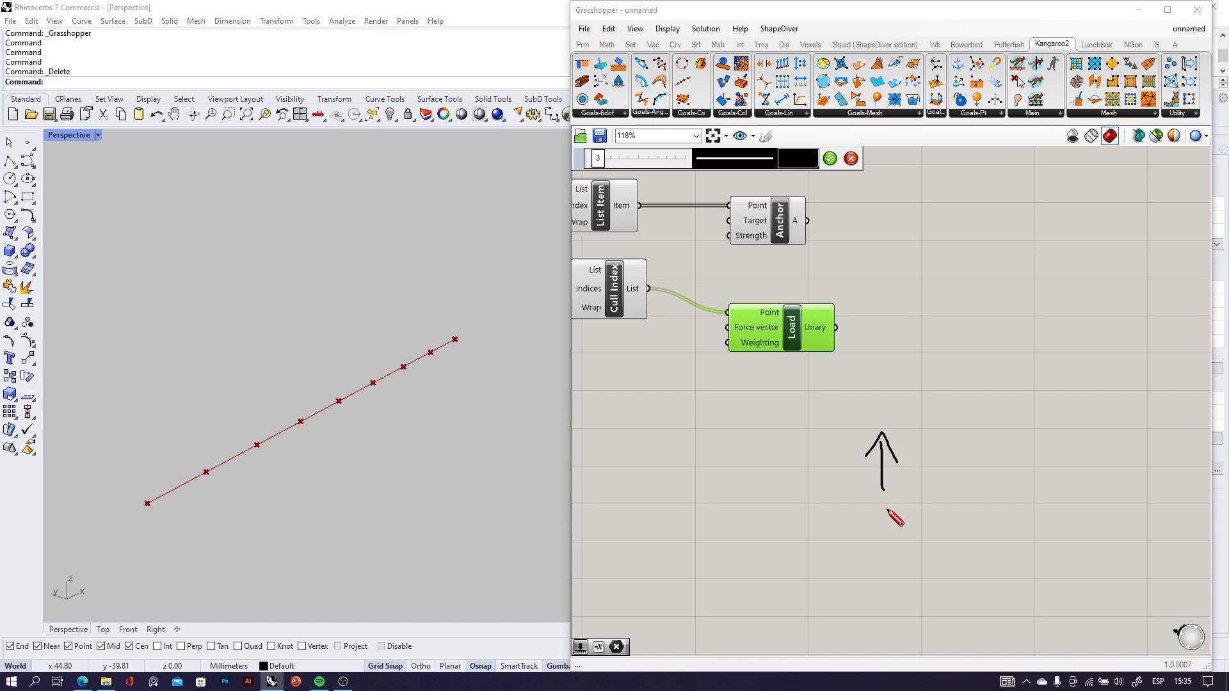
pyautogui.moveTo(887, 509)
pyautogui.mouseDown()
pyautogui.moveTo(890, 557)
pyautogui.moveTo(903, 542)
pyautogui.mouseUp()
pyautogui.moveTo(916, 469)
pyautogui.mouseDown()
pyautogui.moveTo(936, 470)
pyautogui.moveTo(926, 452)
pyautogui.mouseUp()
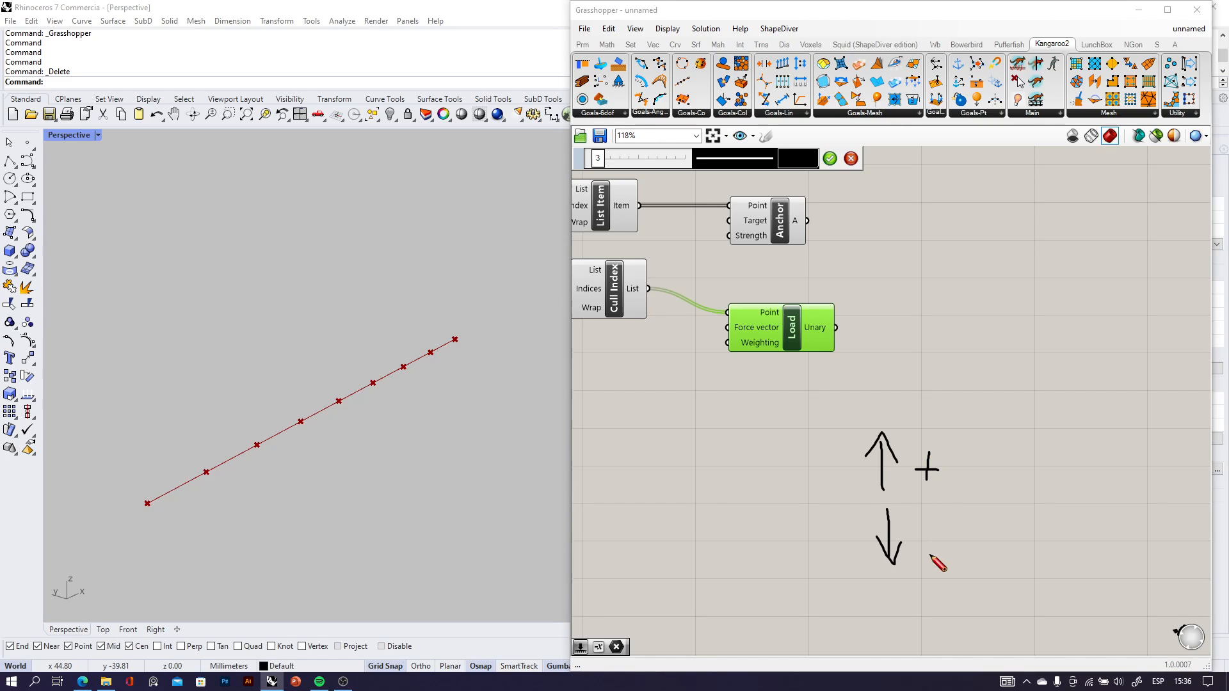
pyautogui.moveTo(917, 535); pyautogui.dragTo(940, 534)
pyautogui.click(851, 158)
# Add a Negative component below the Load component.
pyautogui.scroll(3, 669, 482)
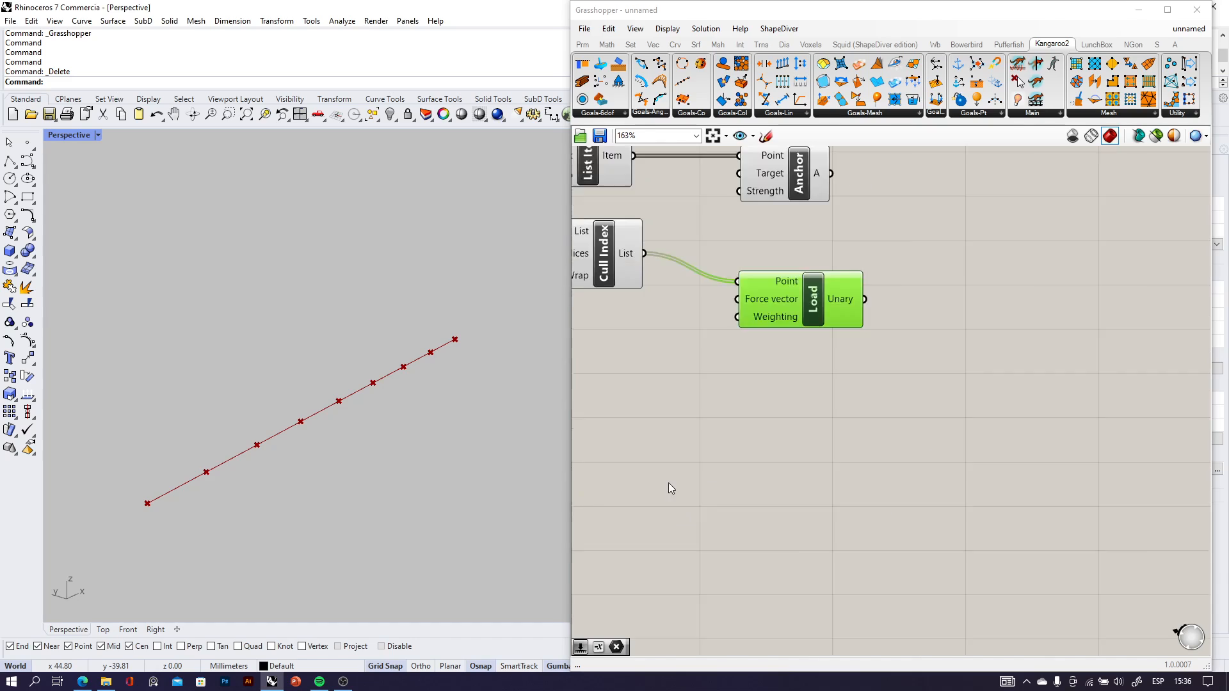
pyautogui.click(688, 408)
pyautogui.doubleClick(689, 409)
pyautogui.write('nega')
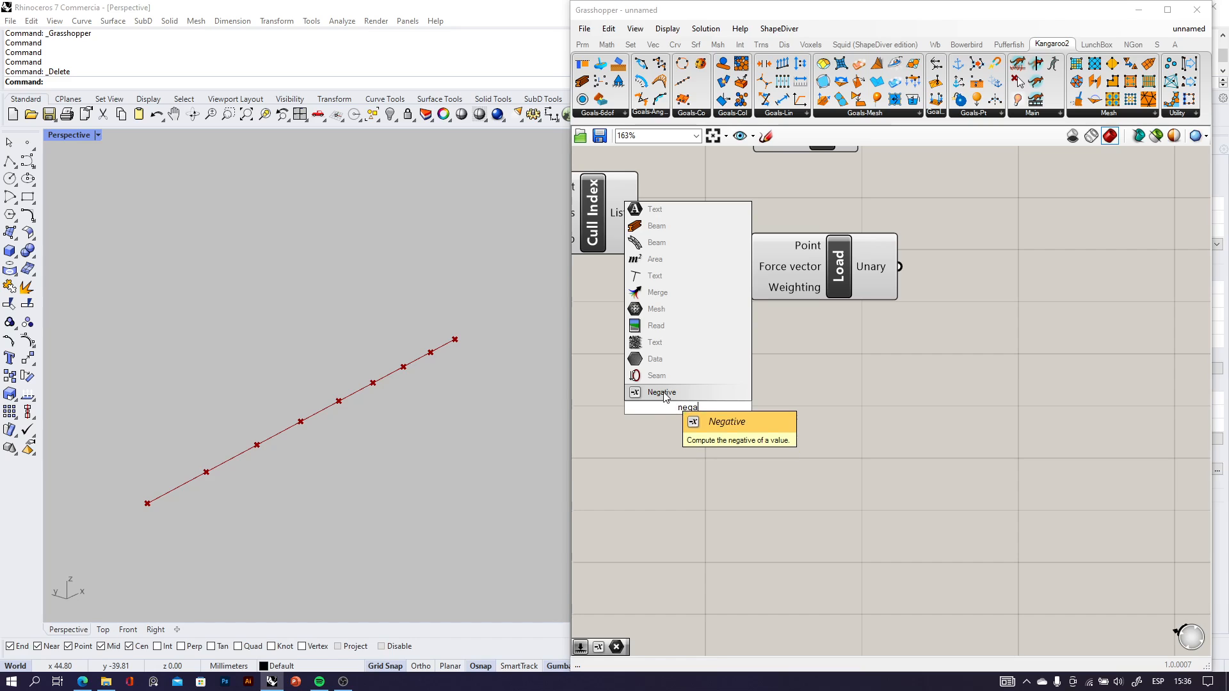
pyautogui.press('Return')
pyautogui.moveTo(677, 409); pyautogui.dragTo(818, 446, button='right')
# Add a number slider set to 120 beside Negative and connect it to Negative's Value input.
pyautogui.doubleClick(689, 472)
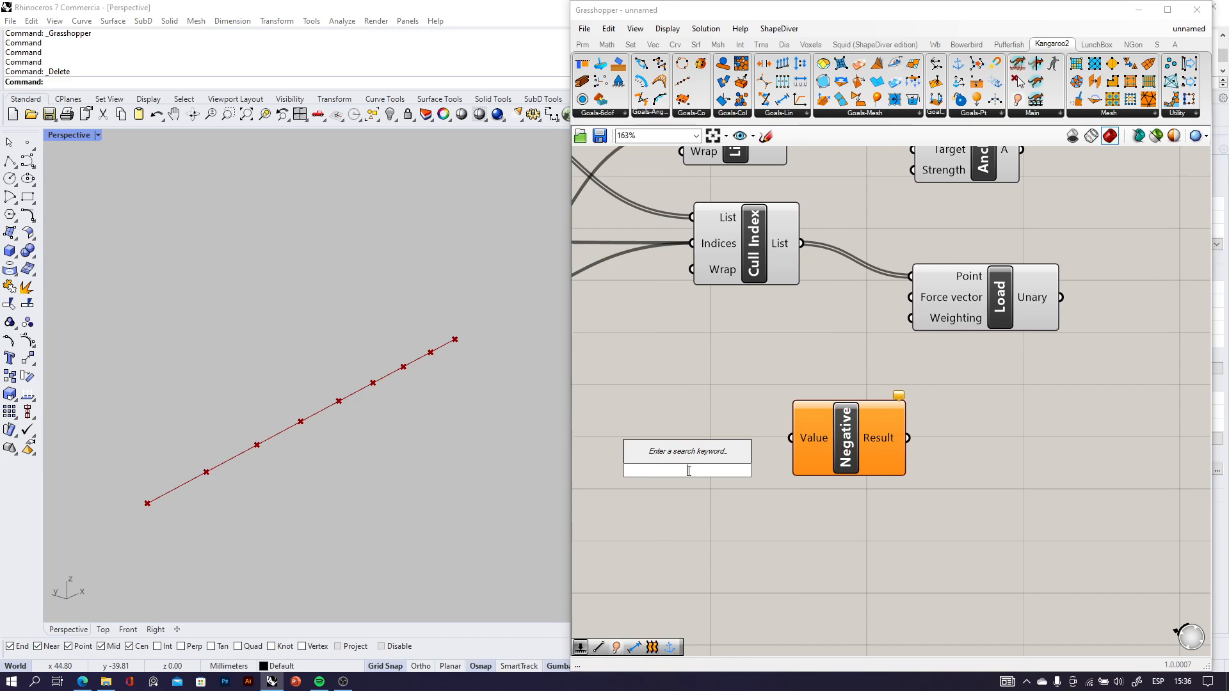
pyautogui.write('120')
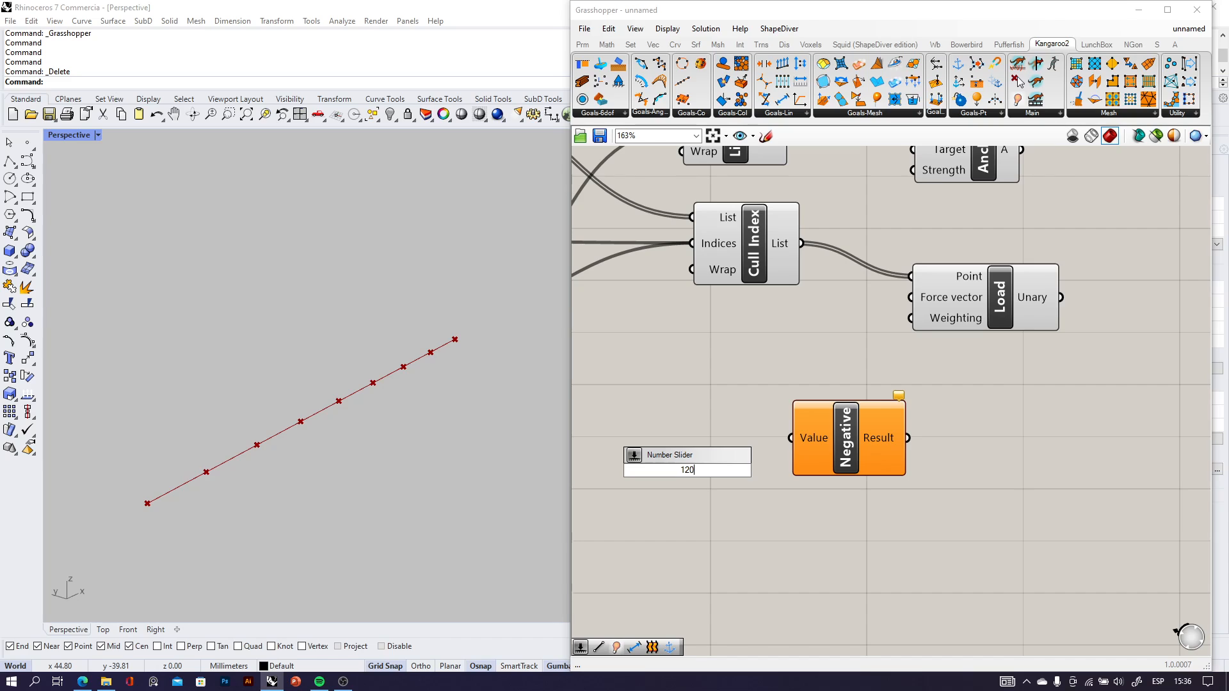
pyautogui.press('Return')
pyautogui.moveTo(764, 468); pyautogui.dragTo(791, 438)
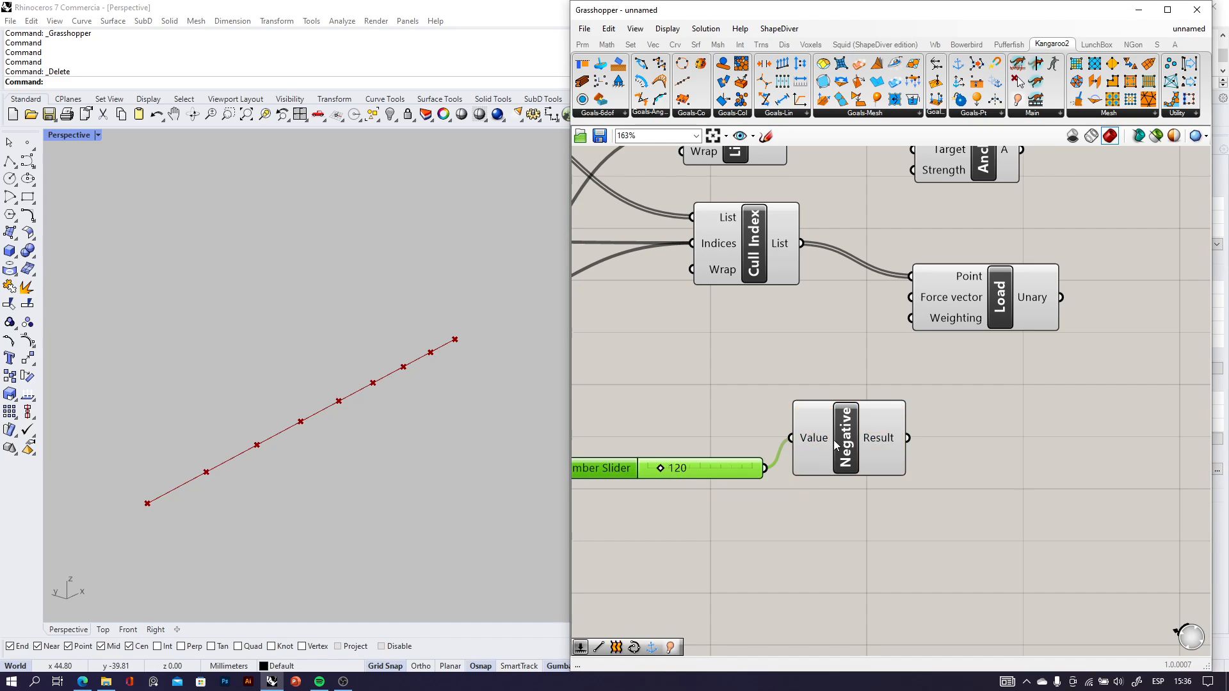
# Connect Negative's Result output to Load's Weighting input and align Load so the wire from Cull Index runs straight.
pyautogui.moveTo(882, 444)
pyautogui.moveTo(909, 441); pyautogui.dragTo(887, 327)
pyautogui.scroll(-4, 932, 344)
pyautogui.moveTo(875, 192); pyautogui.dragTo(882, 192)
pyautogui.click(889, 406)
pyautogui.moveTo(891, 390); pyautogui.dragTo(897, 390)
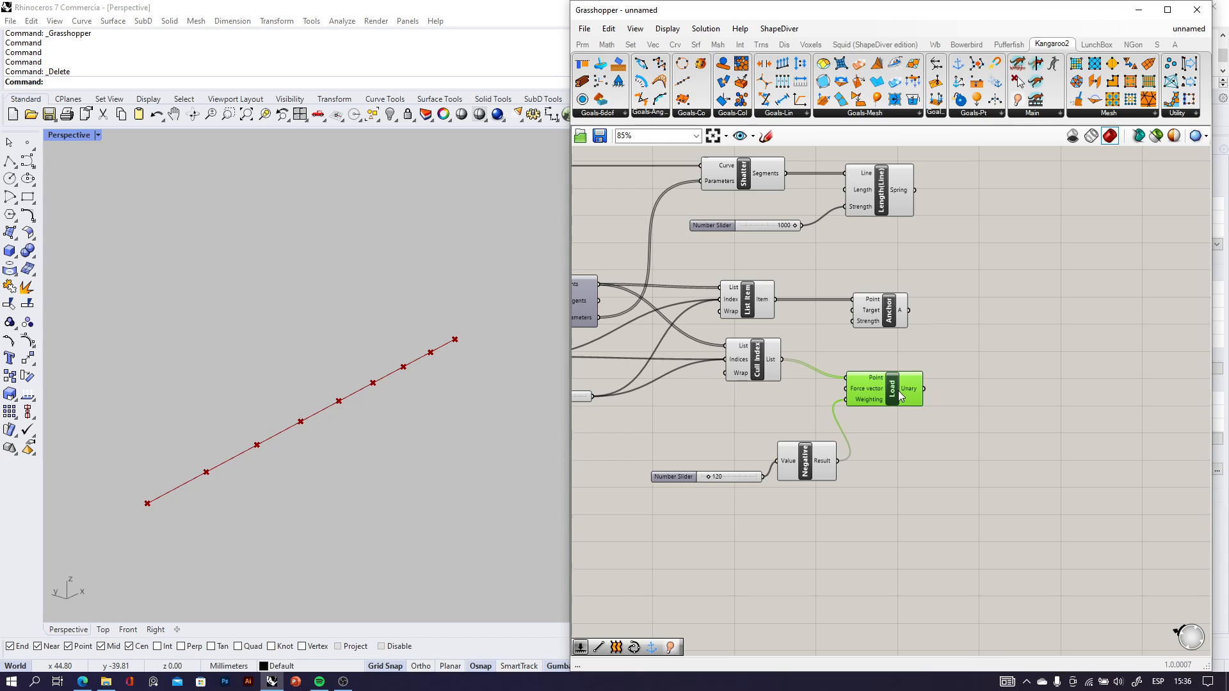
pyautogui.moveTo(908, 356); pyautogui.dragTo(909, 419, button='right')
pyautogui.scroll(3, 893, 327)
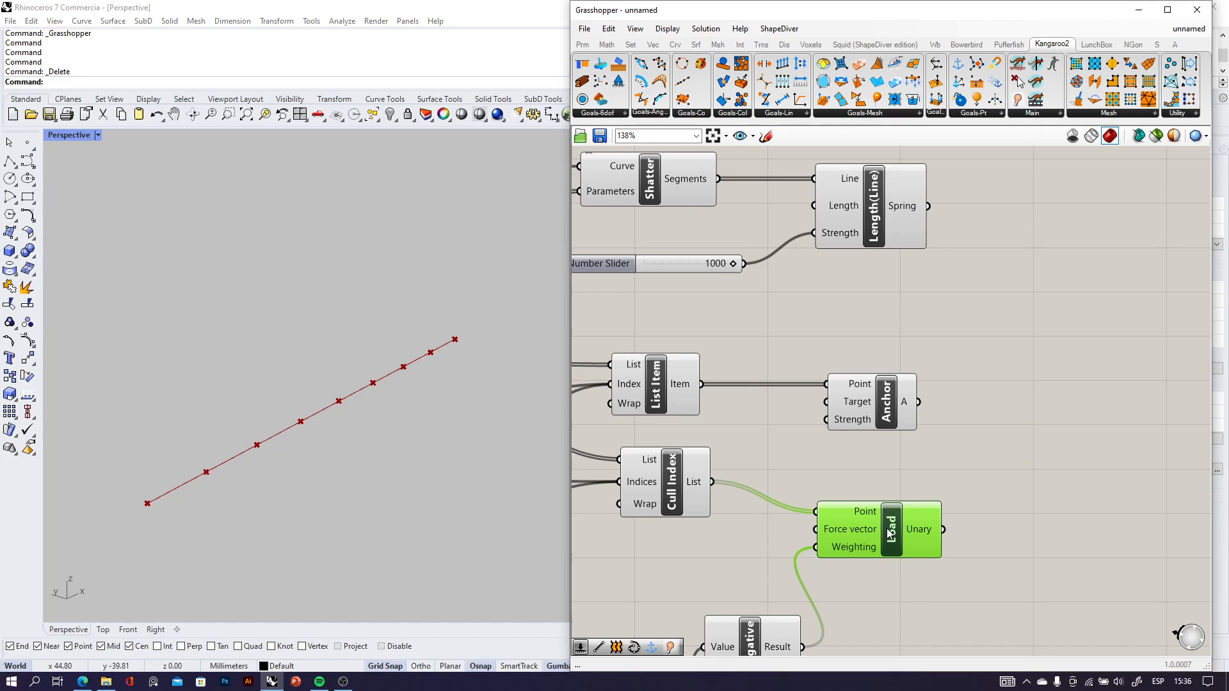
pyautogui.moveTo(894, 540); pyautogui.dragTo(879, 505)
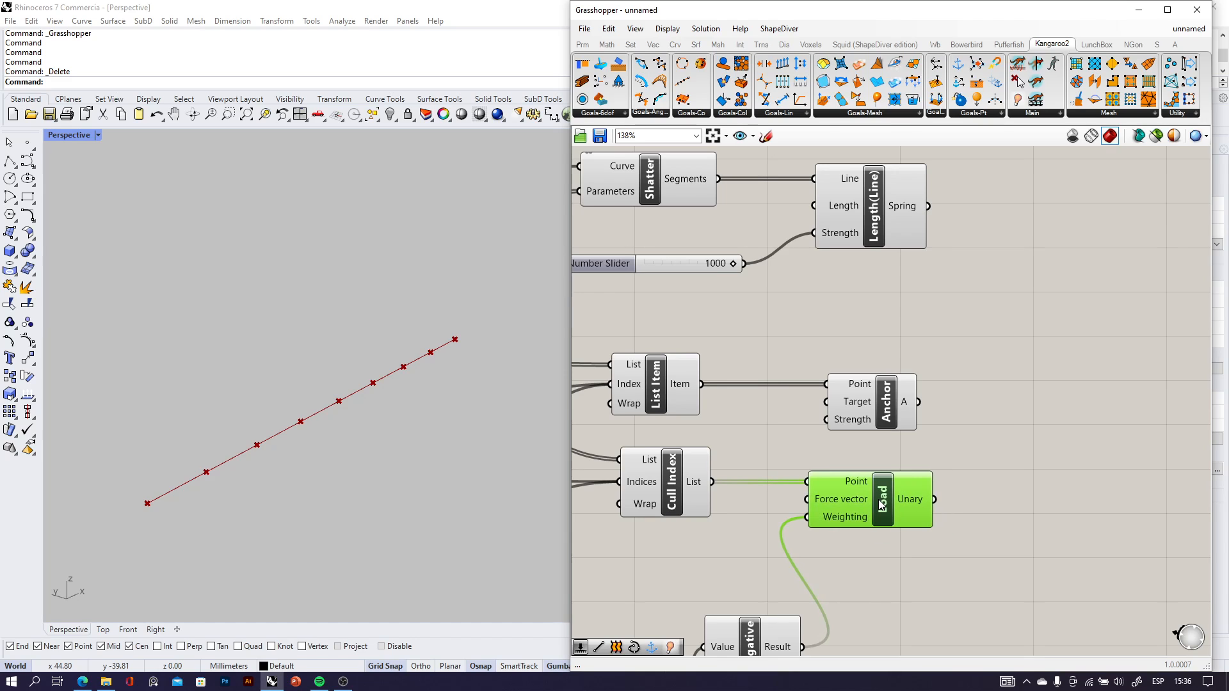
pyautogui.scroll(-3, 881, 504)
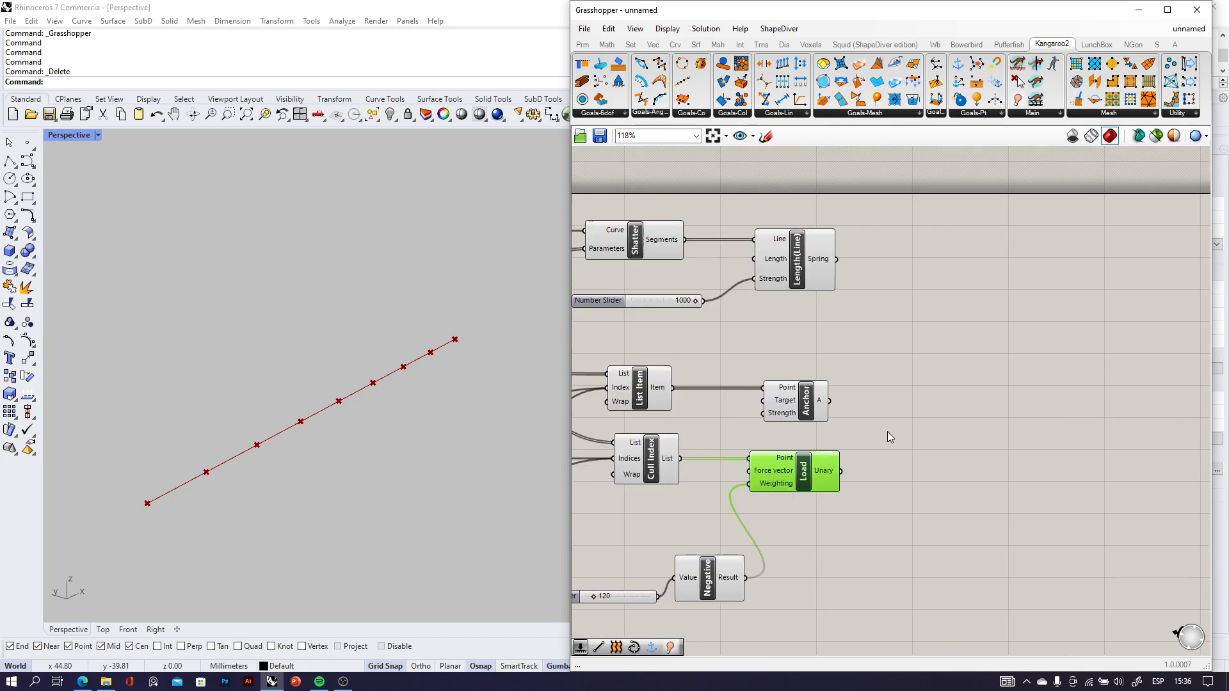
# Add an Entwine component to the right of Anchor.
pyautogui.scroll(2, 887, 432)
pyautogui.doubleClick(988, 384)
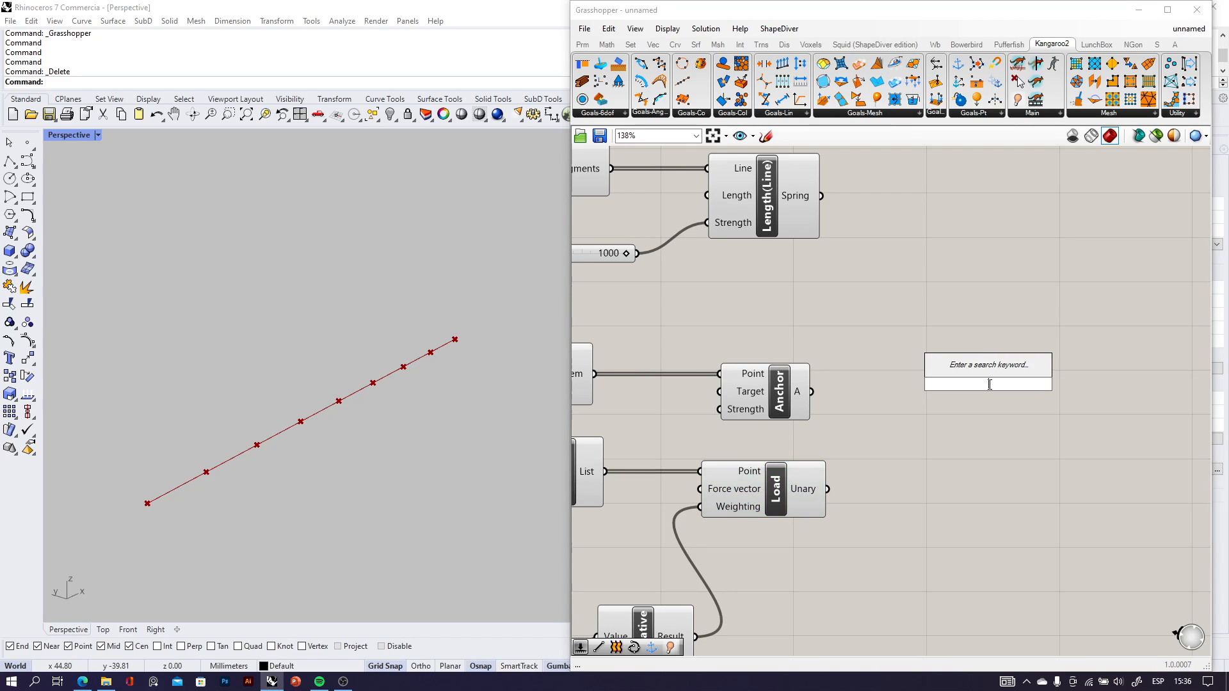
pyautogui.write('ent')
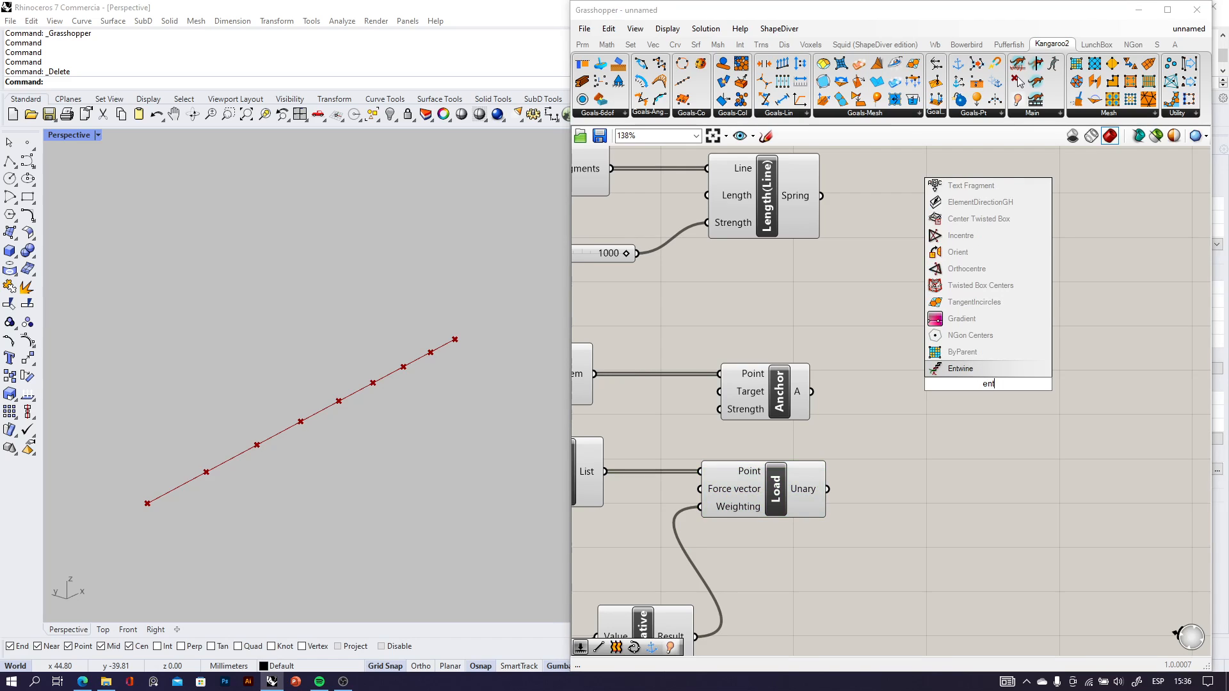
pyautogui.click(969, 371)
pyautogui.scroll(3, 948, 379)
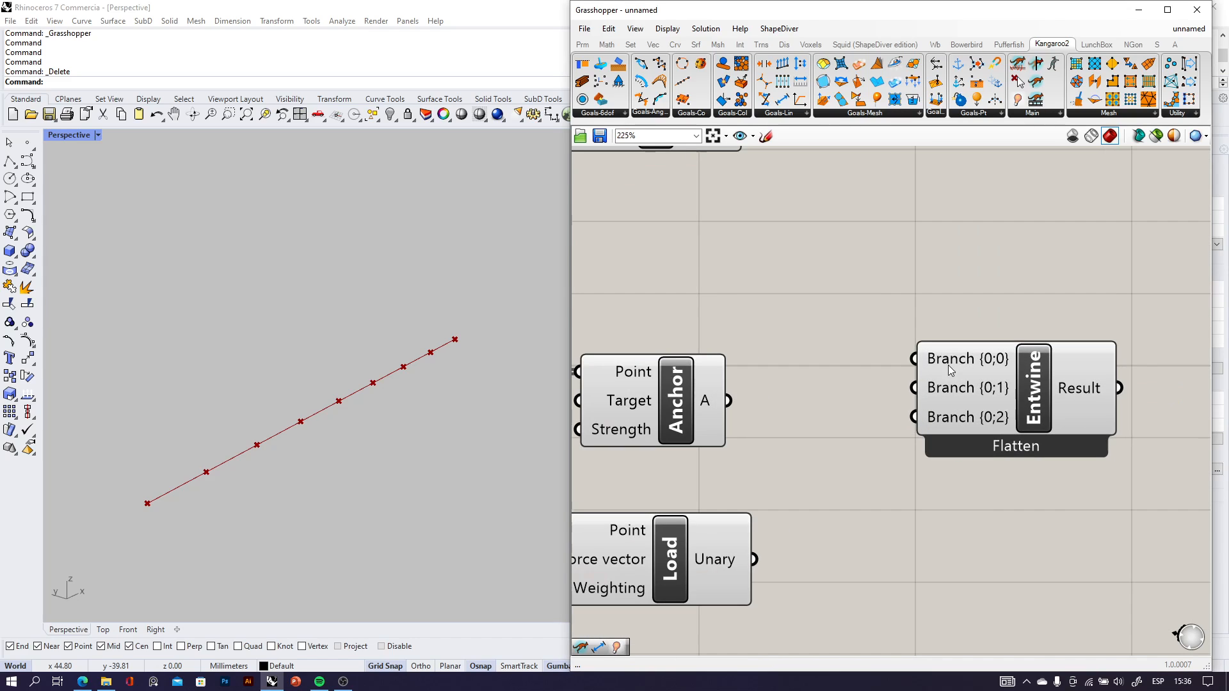
pyautogui.scroll(-4, 1017, 422)
pyautogui.moveTo(1027, 431); pyautogui.dragTo(1012, 426)
pyautogui.click(875, 311)
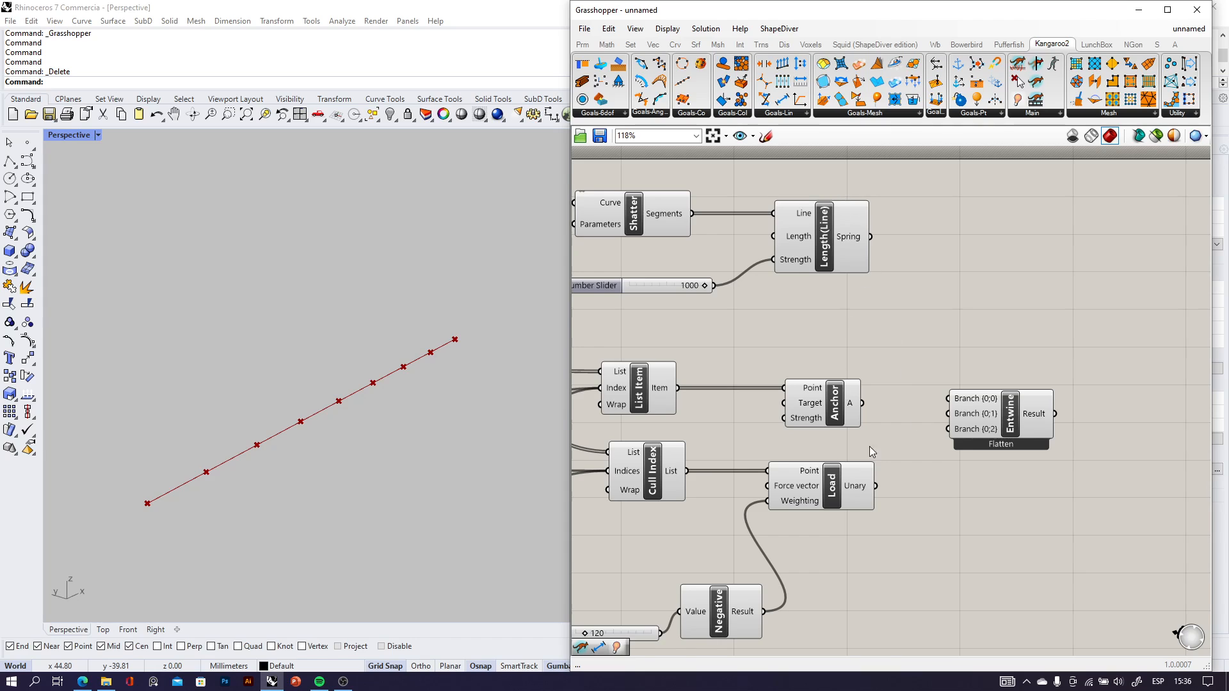
# Add two extra branch inputs to Entwine and remove them again.
pyautogui.scroll(8, 1024, 403)
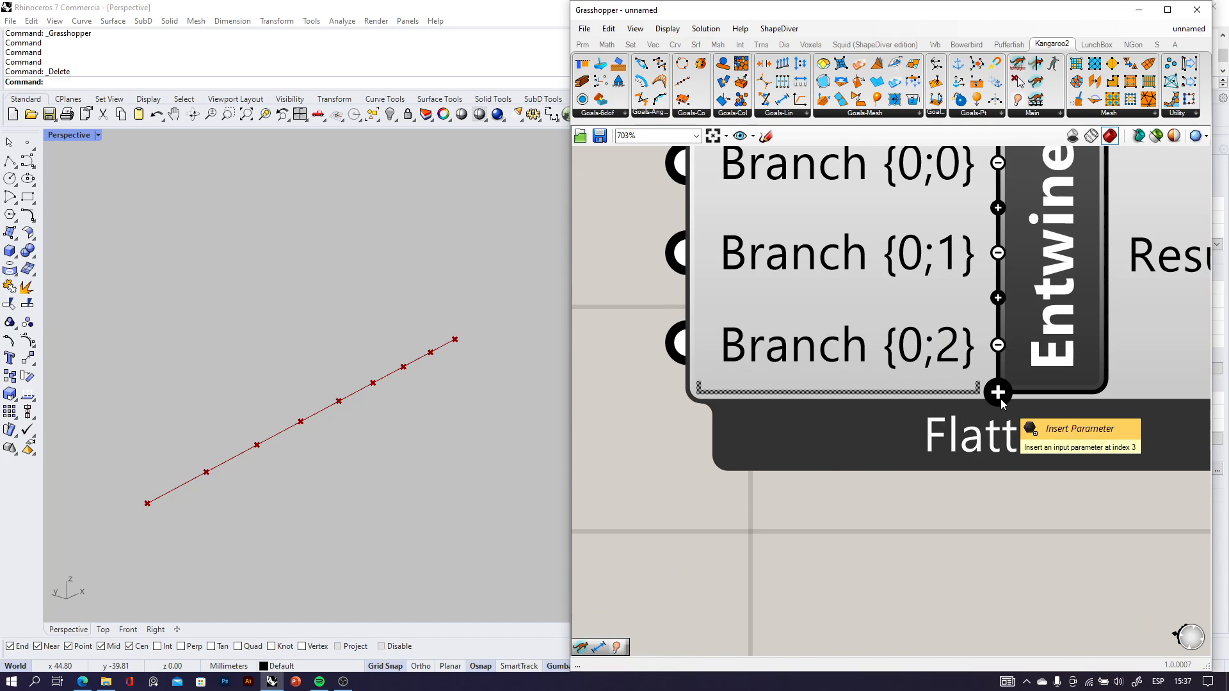
pyautogui.click(998, 393)
pyautogui.click(996, 434)
pyautogui.scroll(-5, 996, 461)
pyautogui.scroll(6, 996, 464)
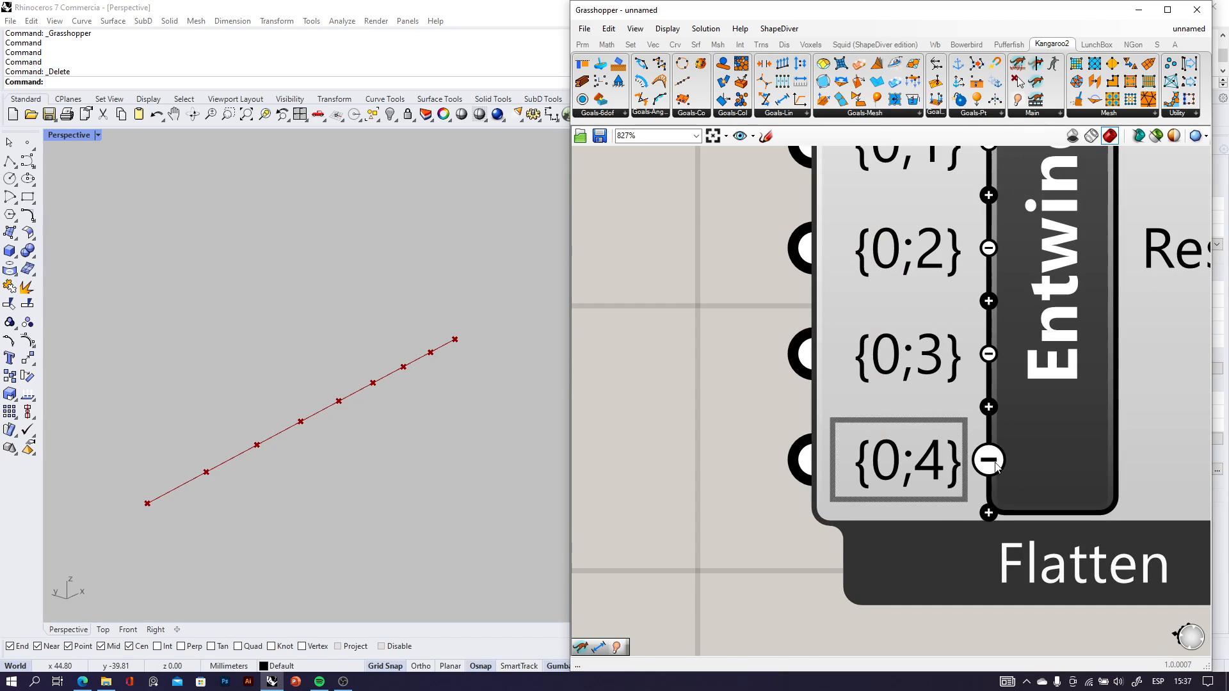
pyautogui.click(989, 460)
pyautogui.click(989, 407)
pyautogui.scroll(-6, 999, 400)
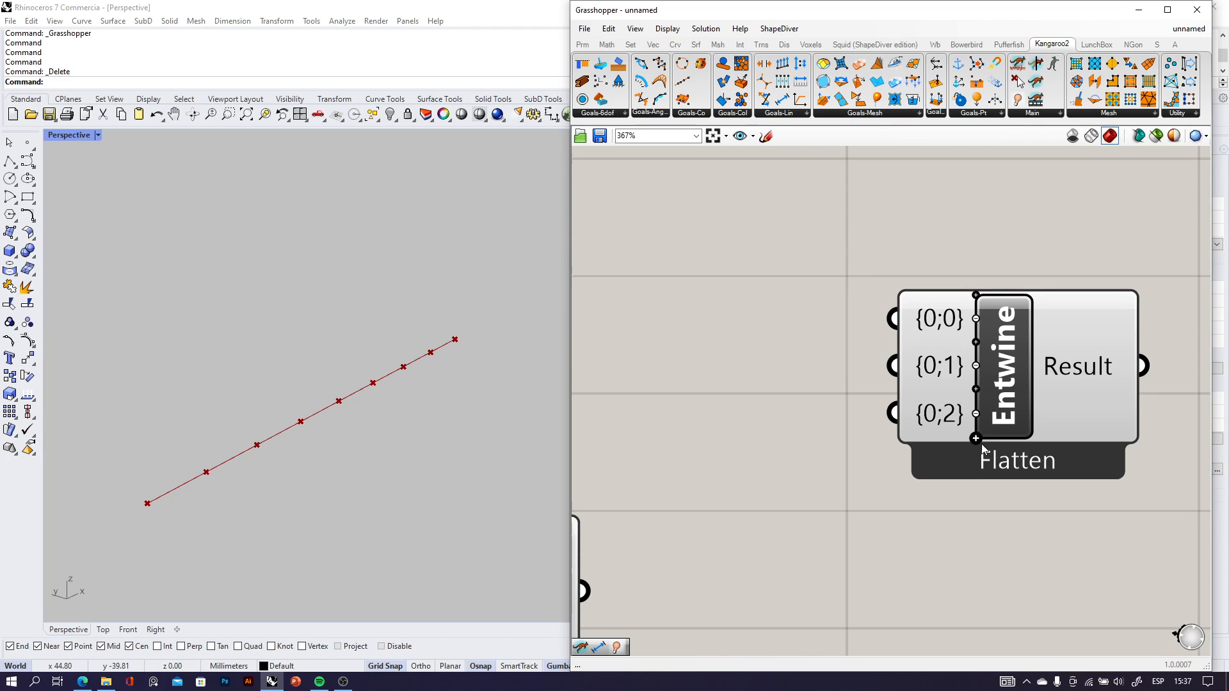
# Connect Length(Line)'s Spring, Anchor's A and Load's Unary outputs to Entwine's {0;0}, {0;1} and {0;2} inputs, aligning Entwine with Anchor.
pyautogui.click(1003, 398)
pyautogui.scroll(-2, 970, 389)
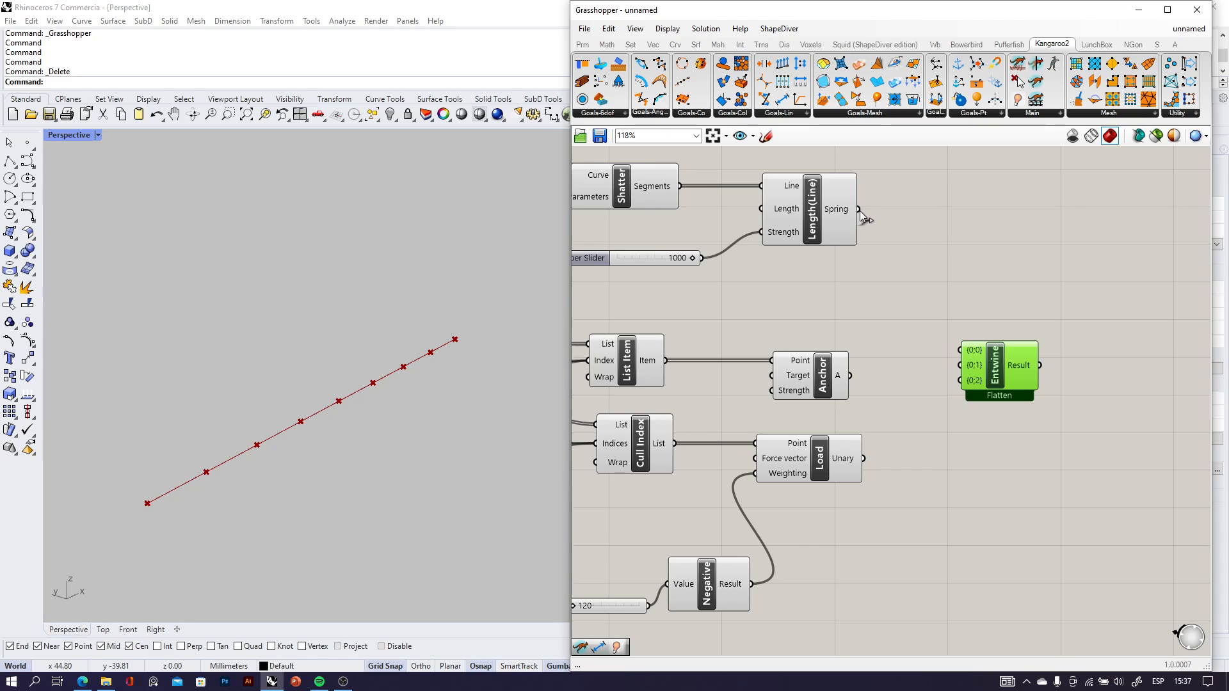
pyautogui.moveTo(858, 209); pyautogui.dragTo(959, 350)
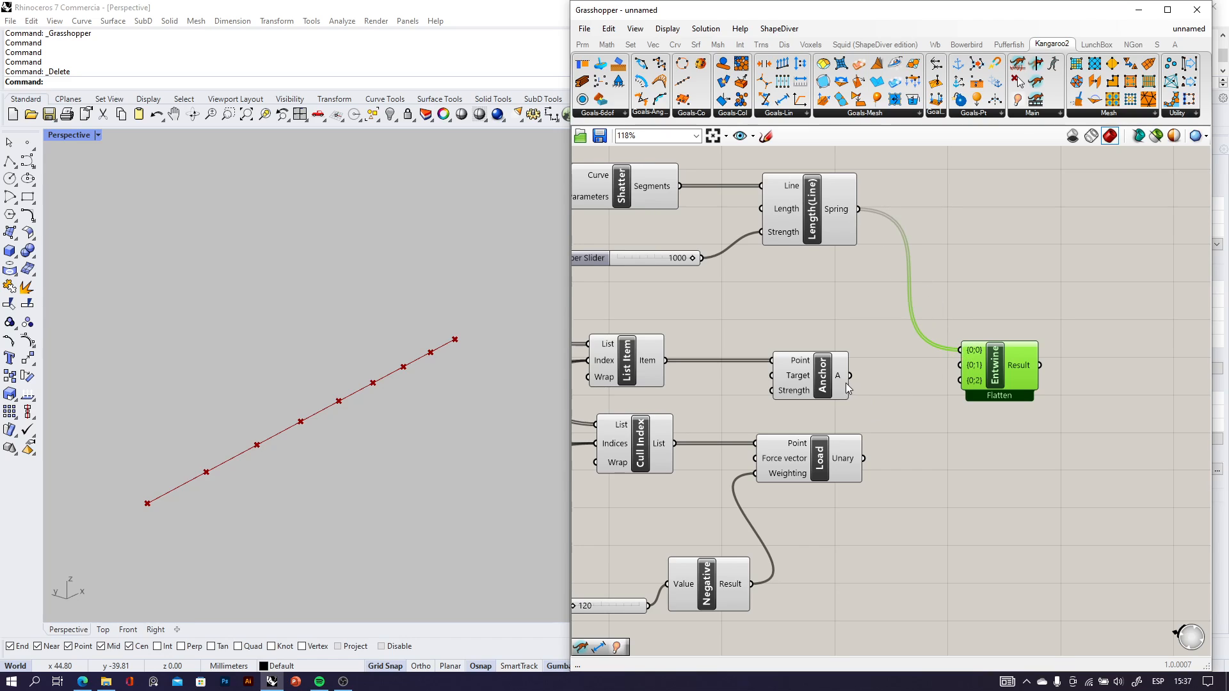
pyautogui.moveTo(850, 376); pyautogui.dragTo(960, 364)
pyautogui.moveTo(864, 459); pyautogui.dragTo(981, 387)
pyautogui.click(988, 458)
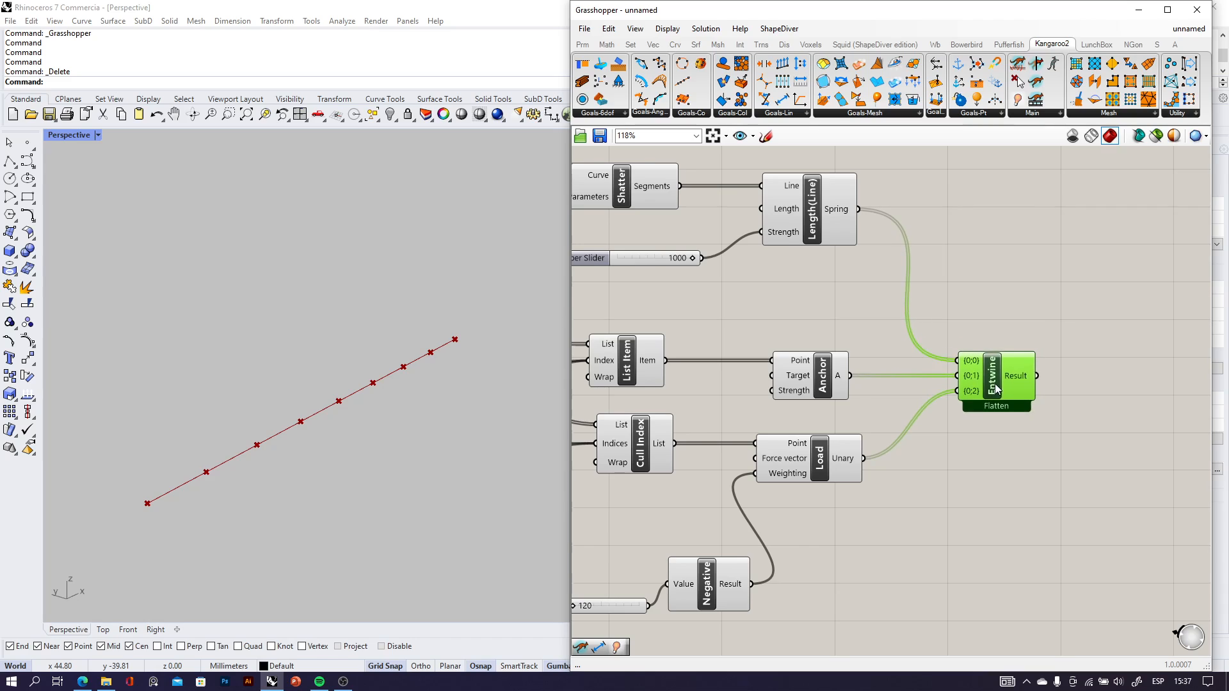
# Add a Kangaroo2 Solver component to the right of Entwine, leaving space between them for controls.
pyautogui.moveTo(1164, 395); pyautogui.dragTo(944, 390, button='right')
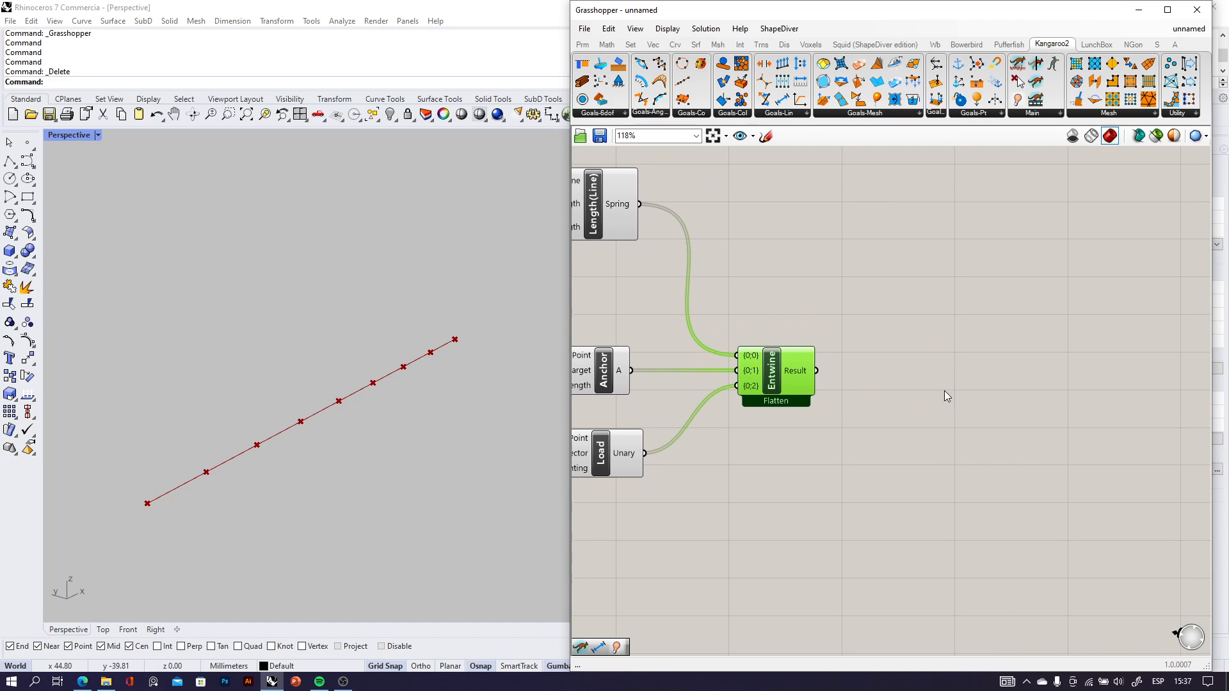
pyautogui.doubleClick(975, 350)
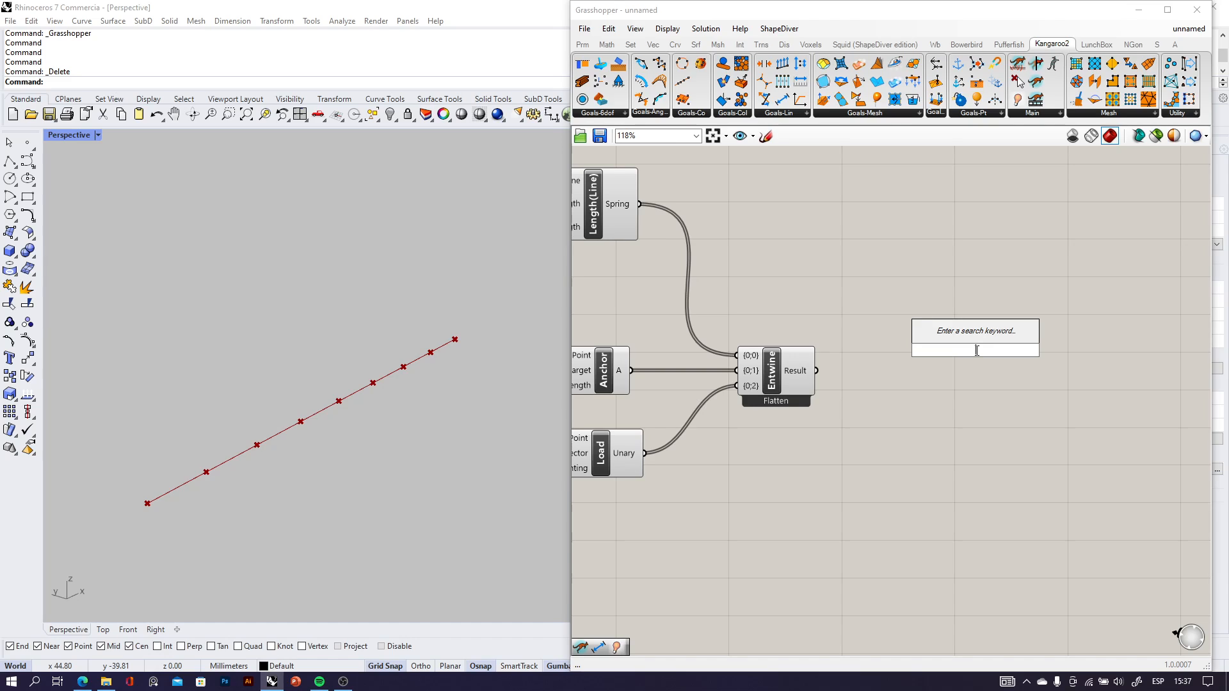
pyautogui.write('sol')
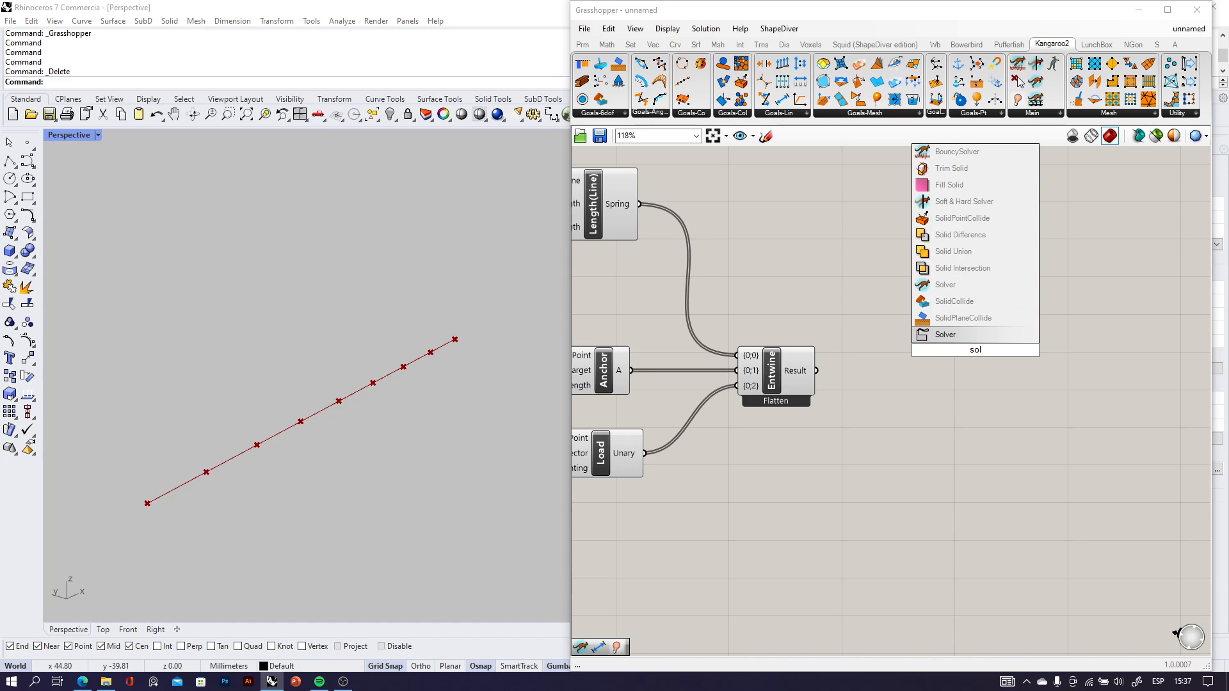
pyautogui.click(949, 284)
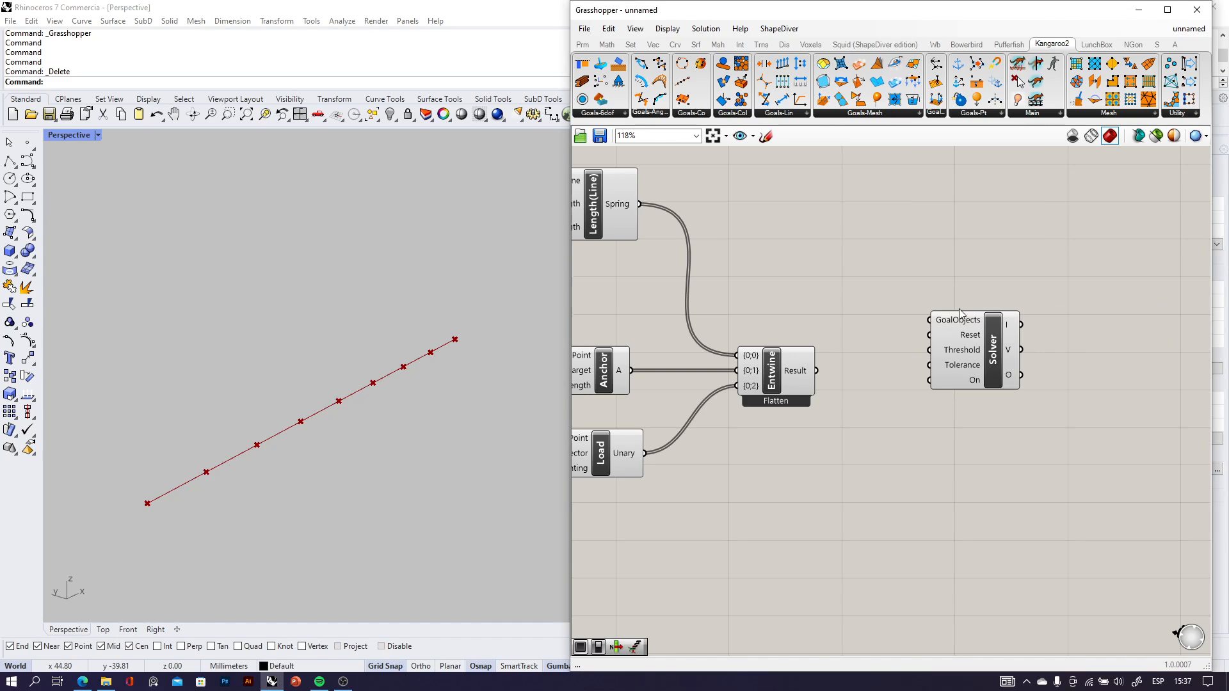
pyautogui.scroll(4, 959, 314)
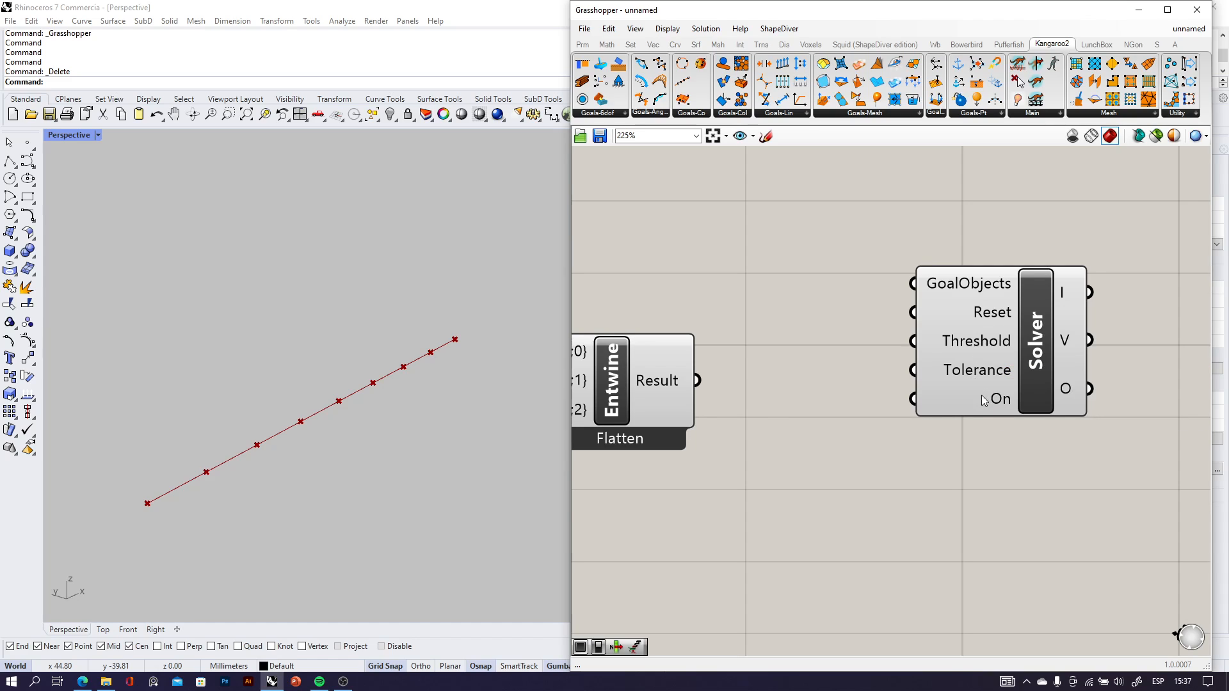
pyautogui.moveTo(992, 405); pyautogui.dragTo(1060, 462)
# Add a Button between Entwine and Solver and connect it to Solver's Reset input.
pyautogui.click(922, 503)
pyautogui.doubleClick(857, 487)
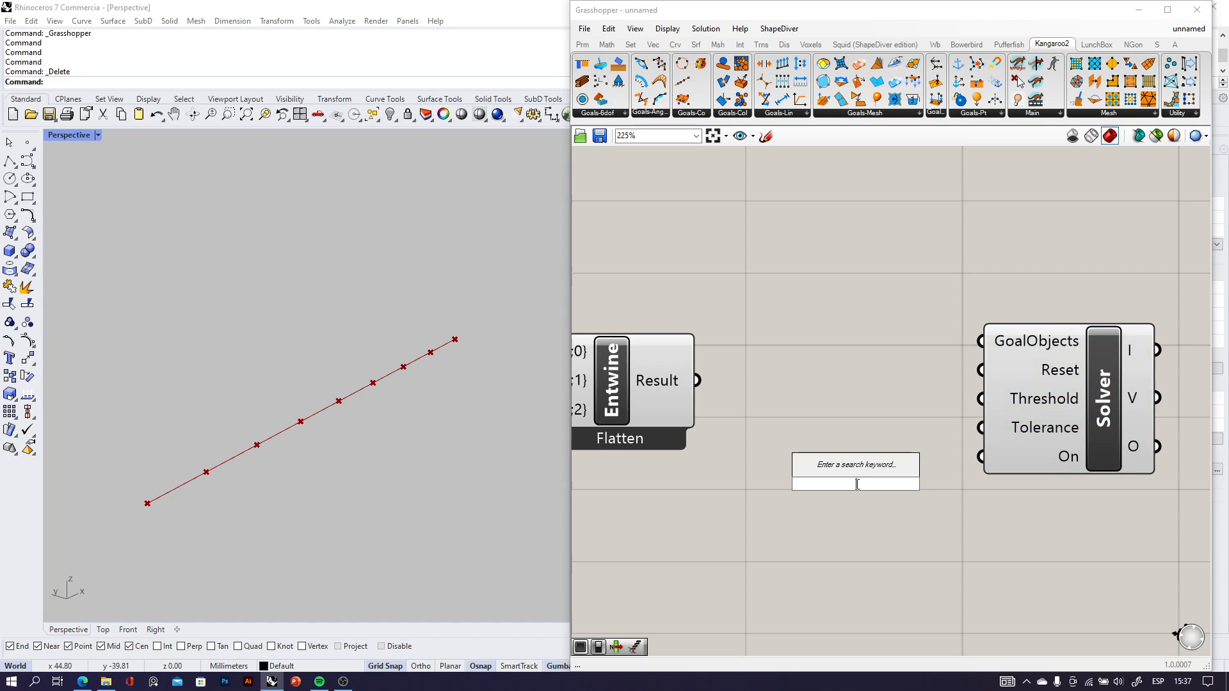
pyautogui.write('but')
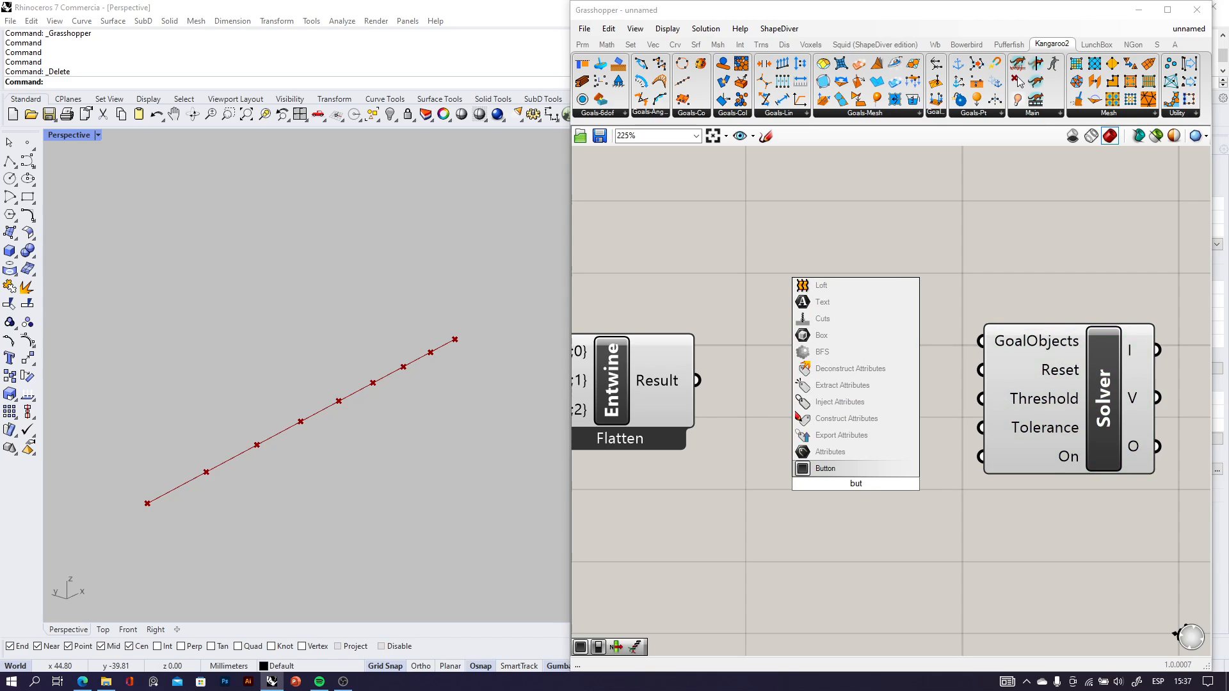
pyautogui.click(858, 466)
pyautogui.moveTo(895, 485); pyautogui.dragTo(800, 497)
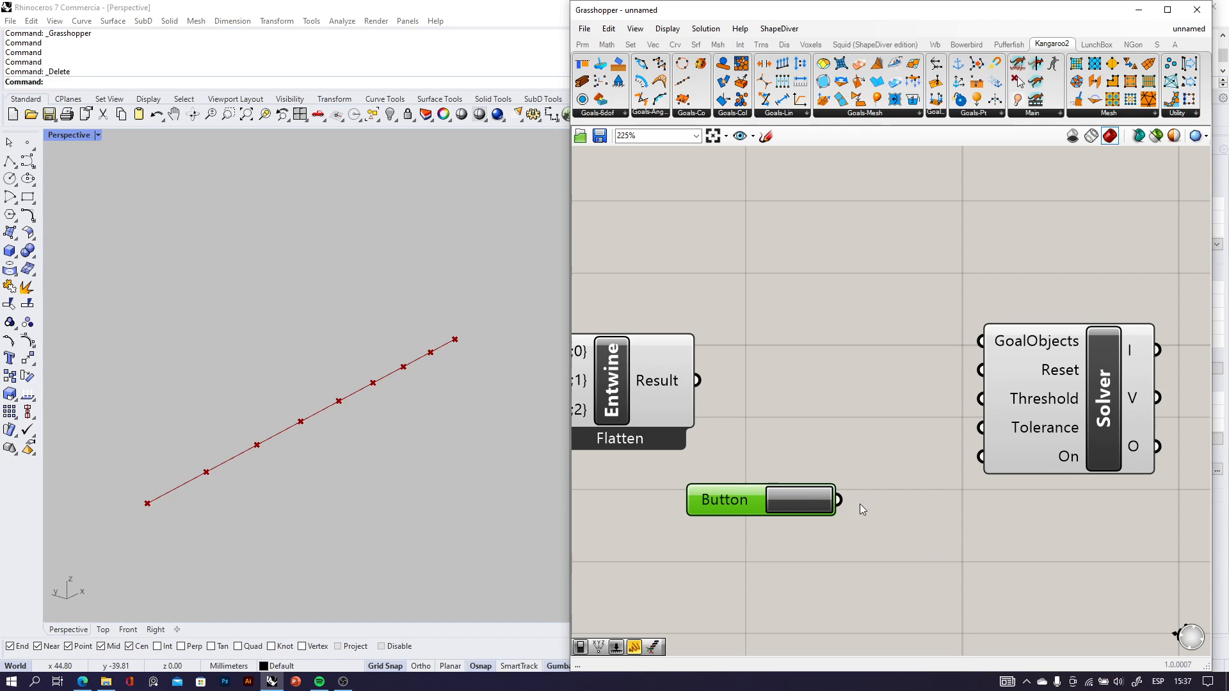
pyautogui.moveTo(839, 499); pyautogui.dragTo(981, 398)
pyautogui.moveTo(756, 500); pyautogui.dragTo(770, 489)
pyautogui.keyDown('ctrl'); pyautogui.moveTo(853, 489); pyautogui.dragTo(980, 370); pyautogui.keyUp('ctrl')
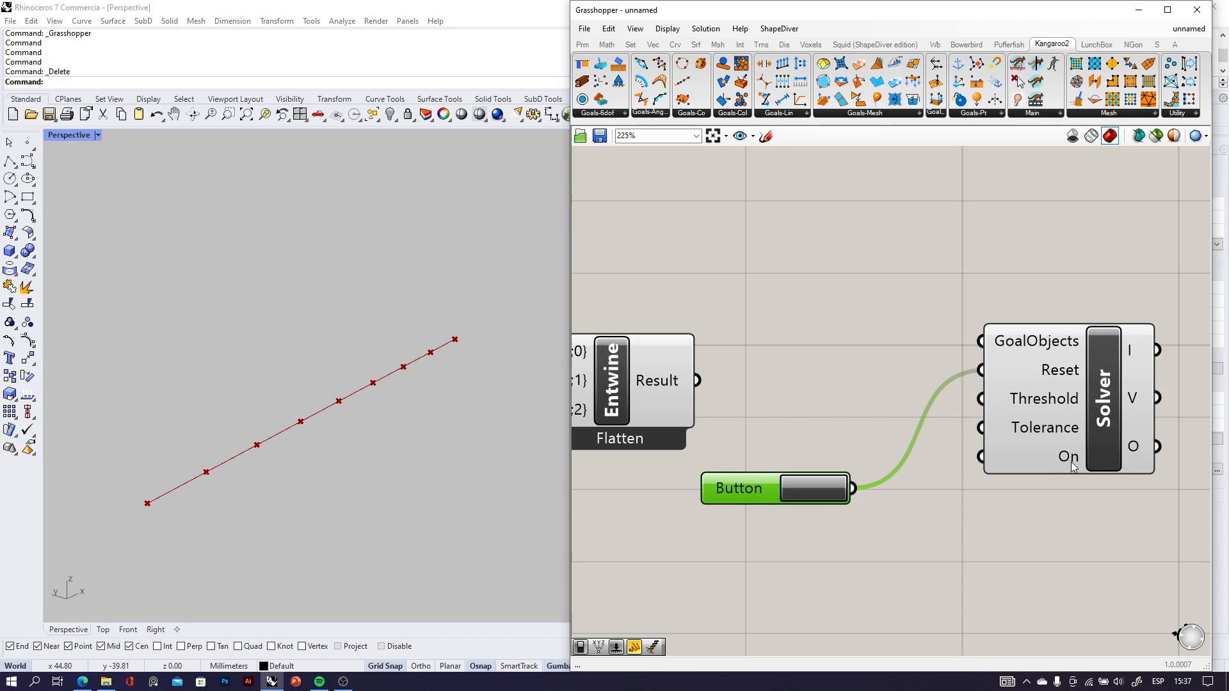
# Add a Boolean Toggle below the Button and connect it to Solver's On input.
pyautogui.click(881, 590)
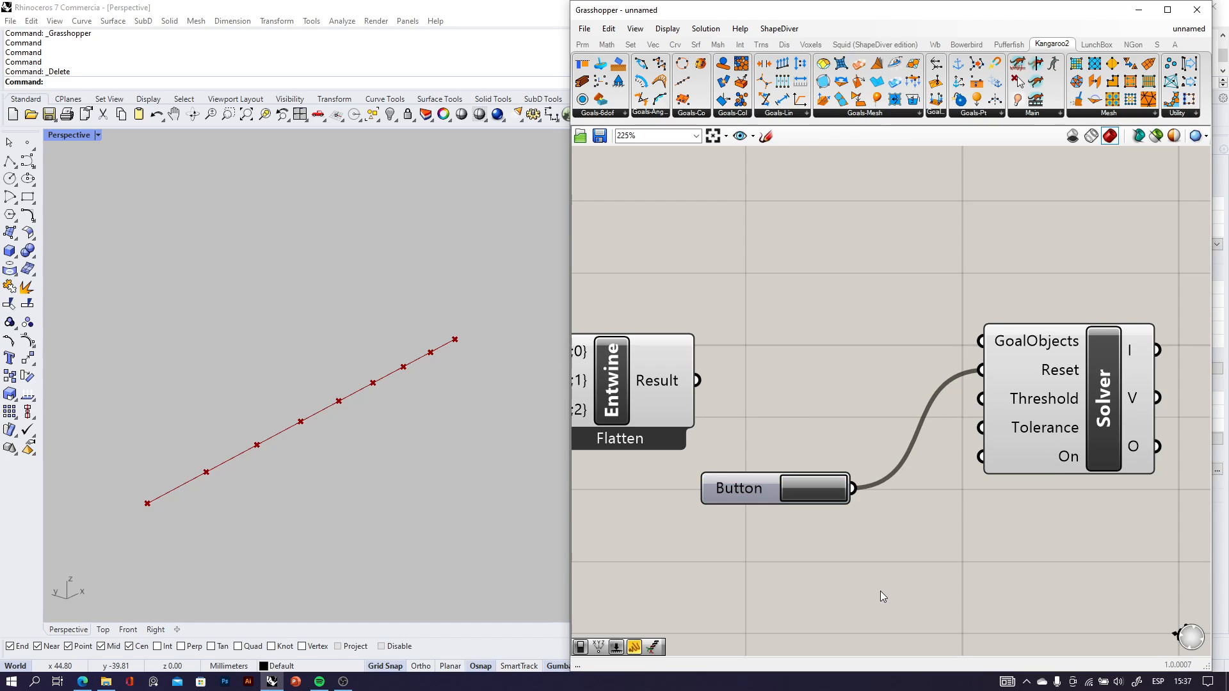
pyautogui.write('toggl')
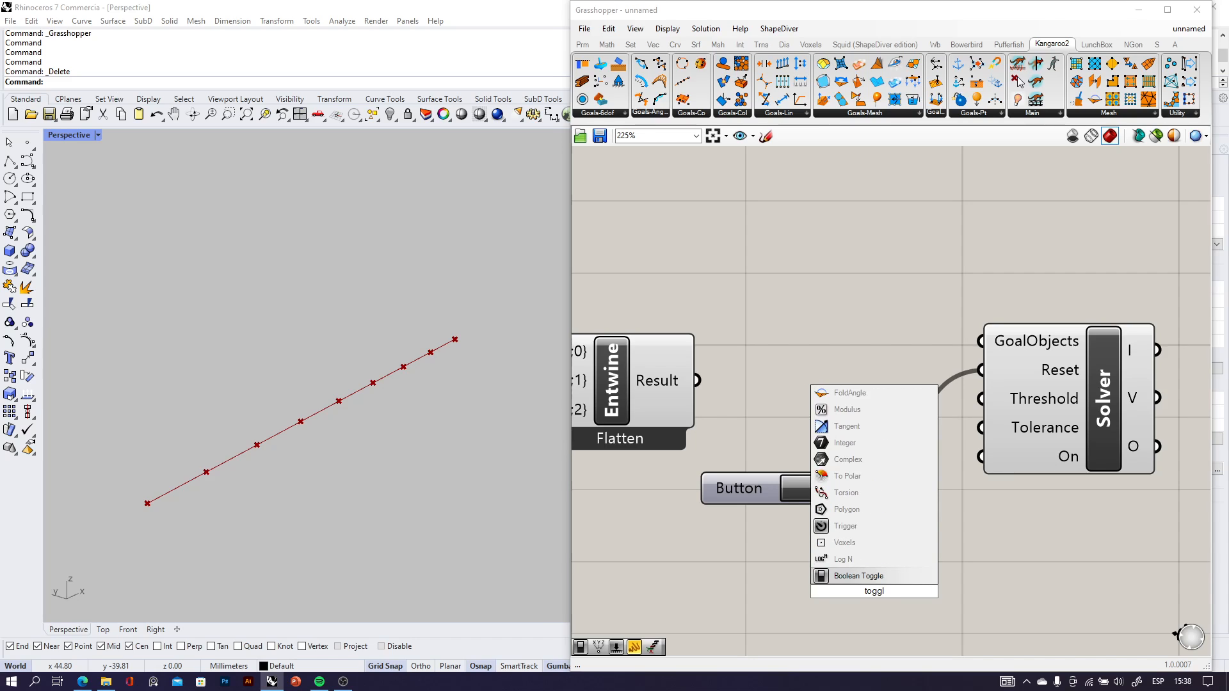
pyautogui.click(866, 578)
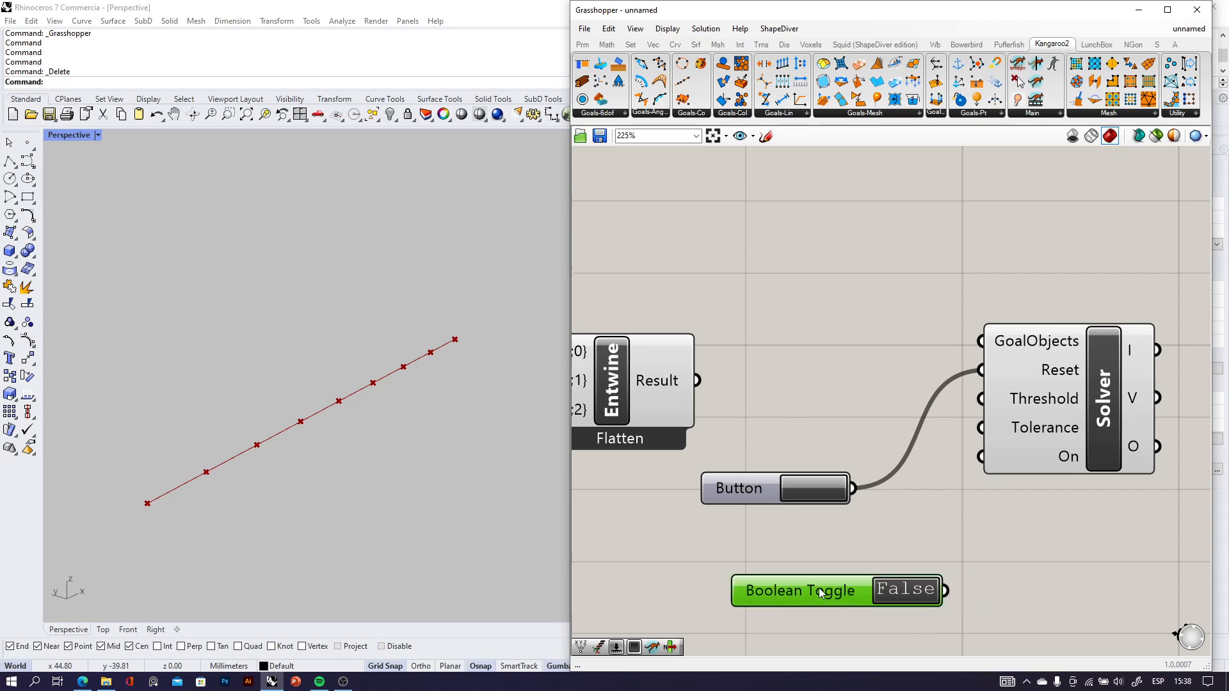
pyautogui.moveTo(820, 590); pyautogui.dragTo(770, 584)
pyautogui.moveTo(897, 584); pyautogui.dragTo(974, 461)
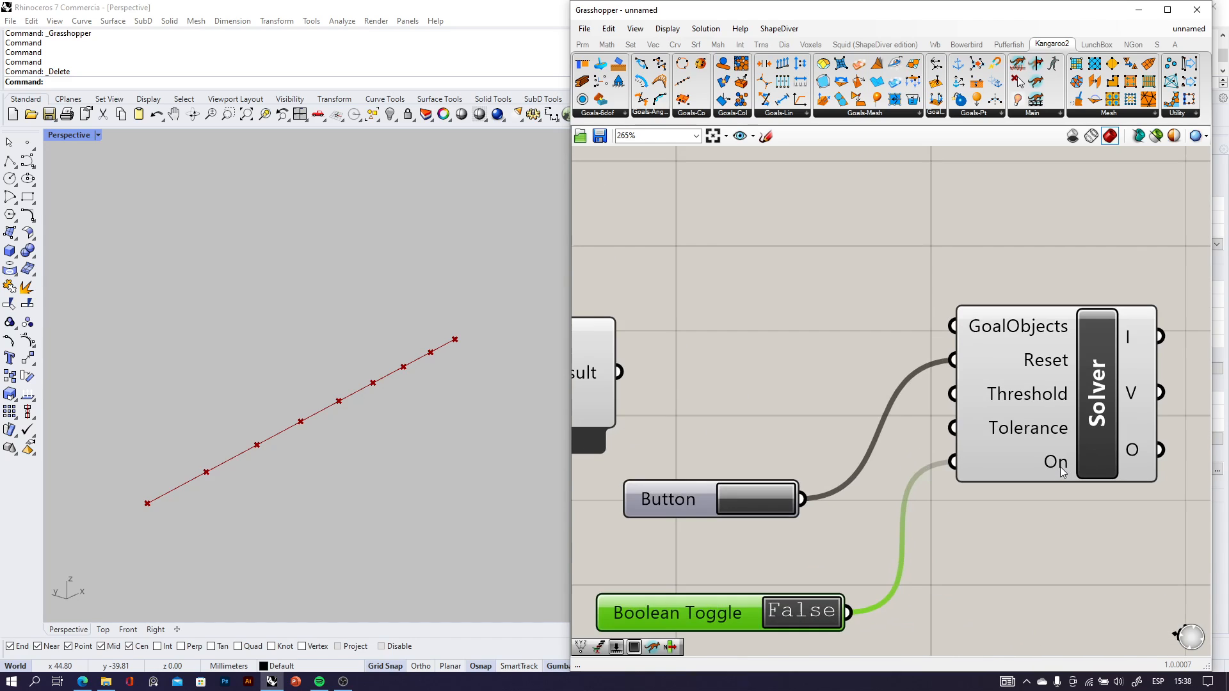
# Connect Entwine's Result output to Solver's GoalObjects input.
pyautogui.scroll(-1, 1034, 435)
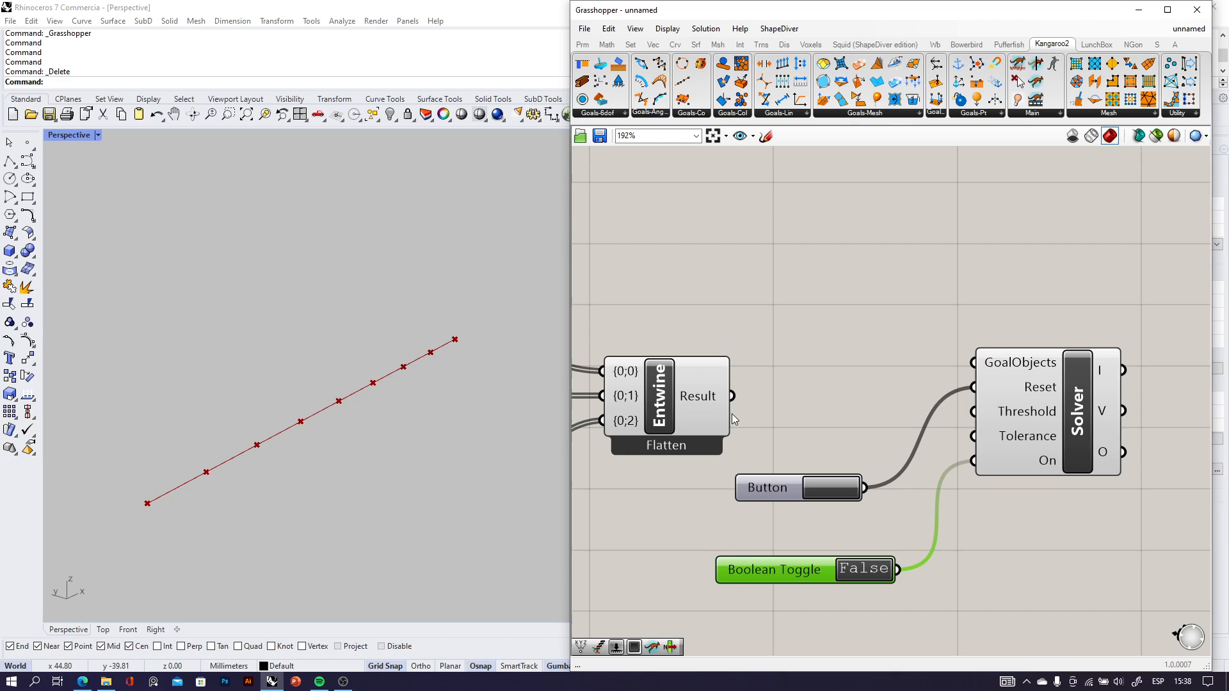
pyautogui.scroll(-4, 706, 388)
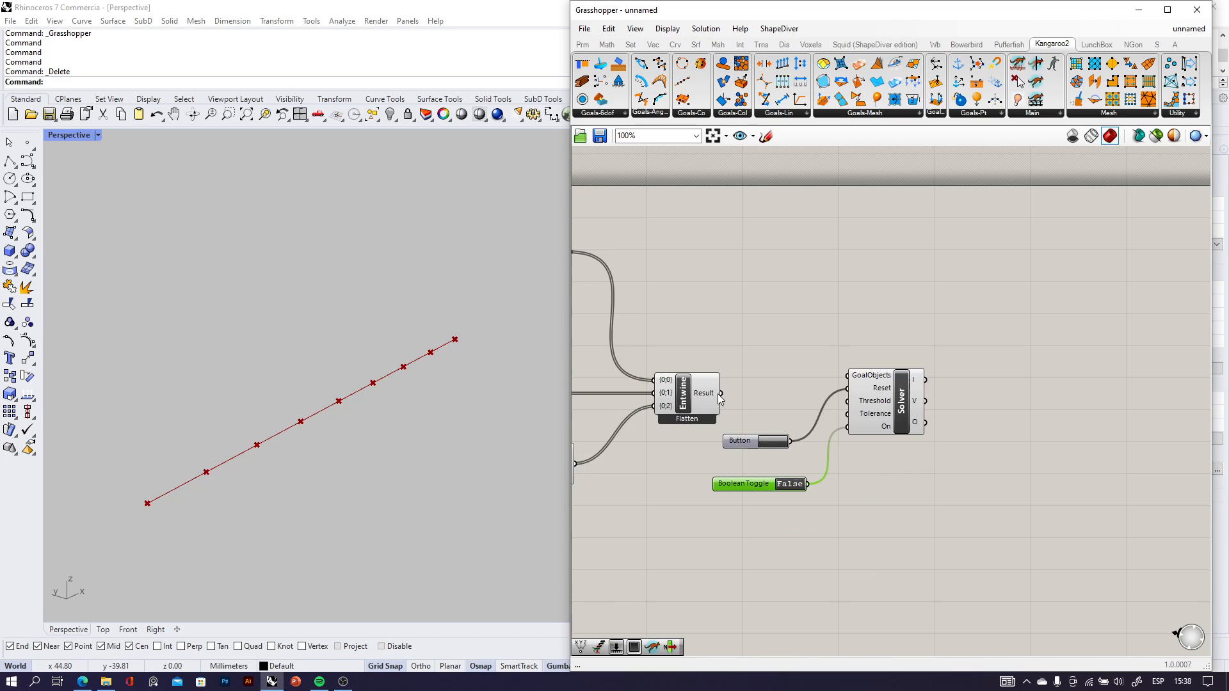
pyautogui.scroll(4, 714, 388)
pyautogui.scroll(-3, 713, 388)
pyautogui.scroll(2, 761, 381)
pyautogui.moveTo(741, 381); pyautogui.dragTo(953, 352)
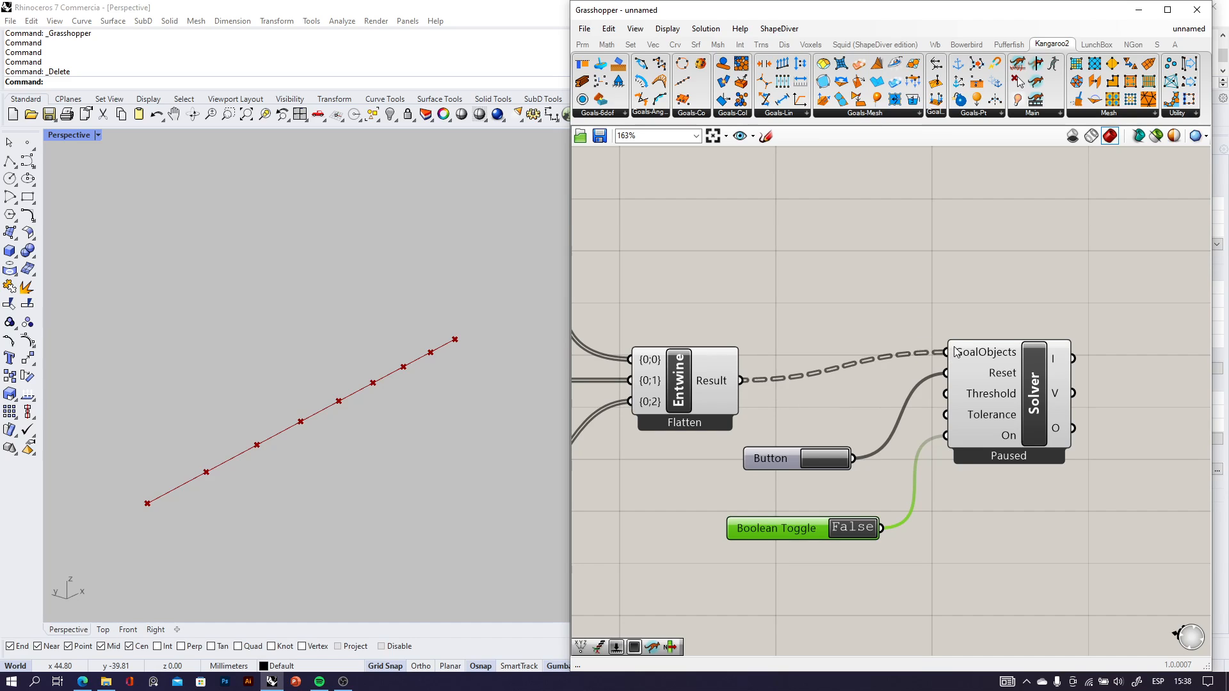
# Set the Boolean Toggle feeding Solver's On input to True and examine the simulated curve against the original line.
pyautogui.moveTo(1010, 418); pyautogui.dragTo(1013, 445)
pyautogui.scroll(2, 1012, 516)
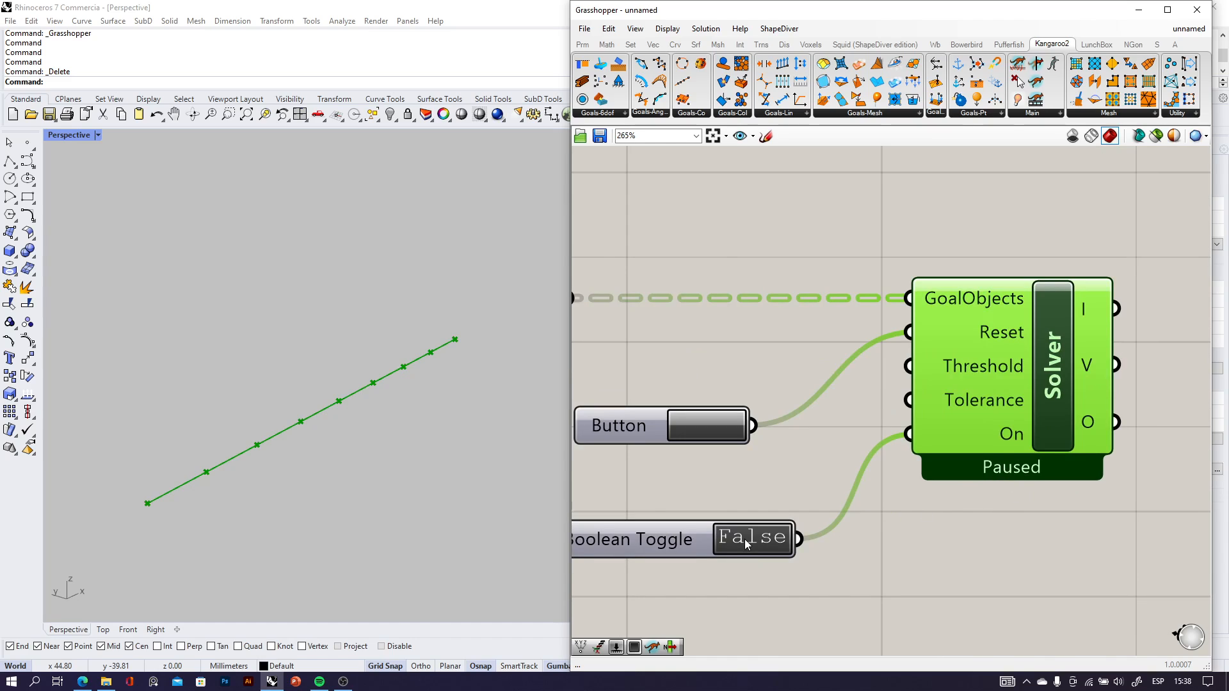
pyautogui.scroll(-6, 310, 438)
pyautogui.click(799, 573)
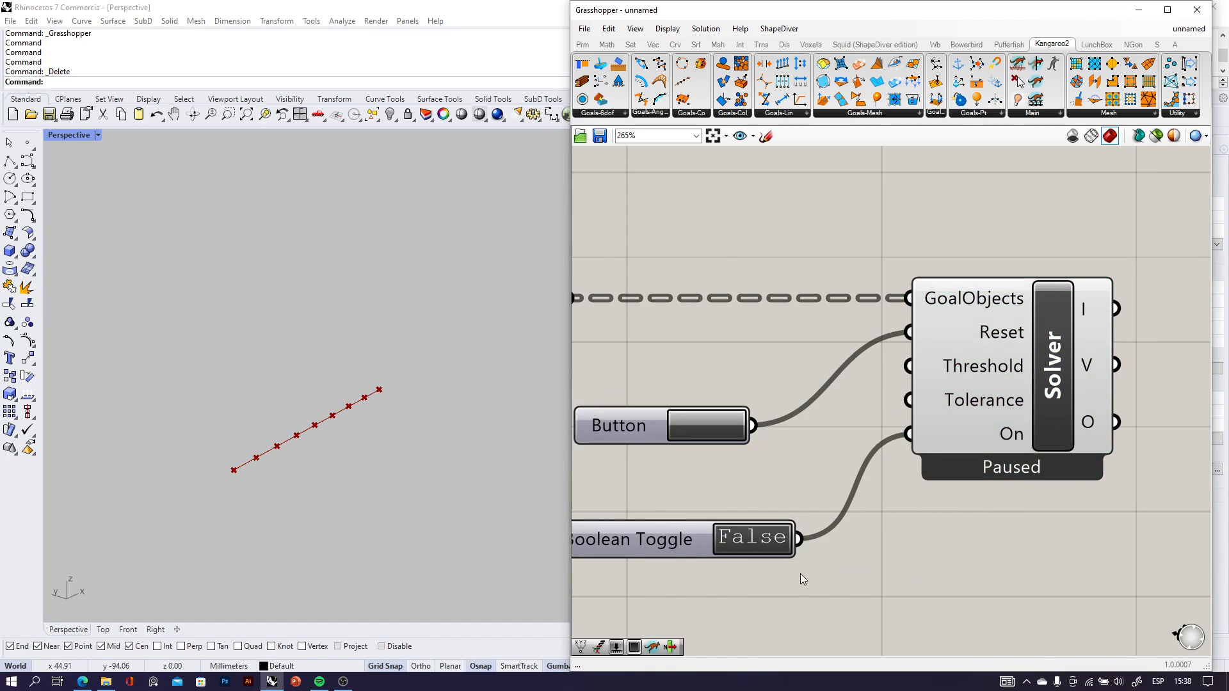
pyautogui.moveTo(413, 512); pyautogui.dragTo(391, 448, button='right')
pyautogui.scroll(6, 261, 433)
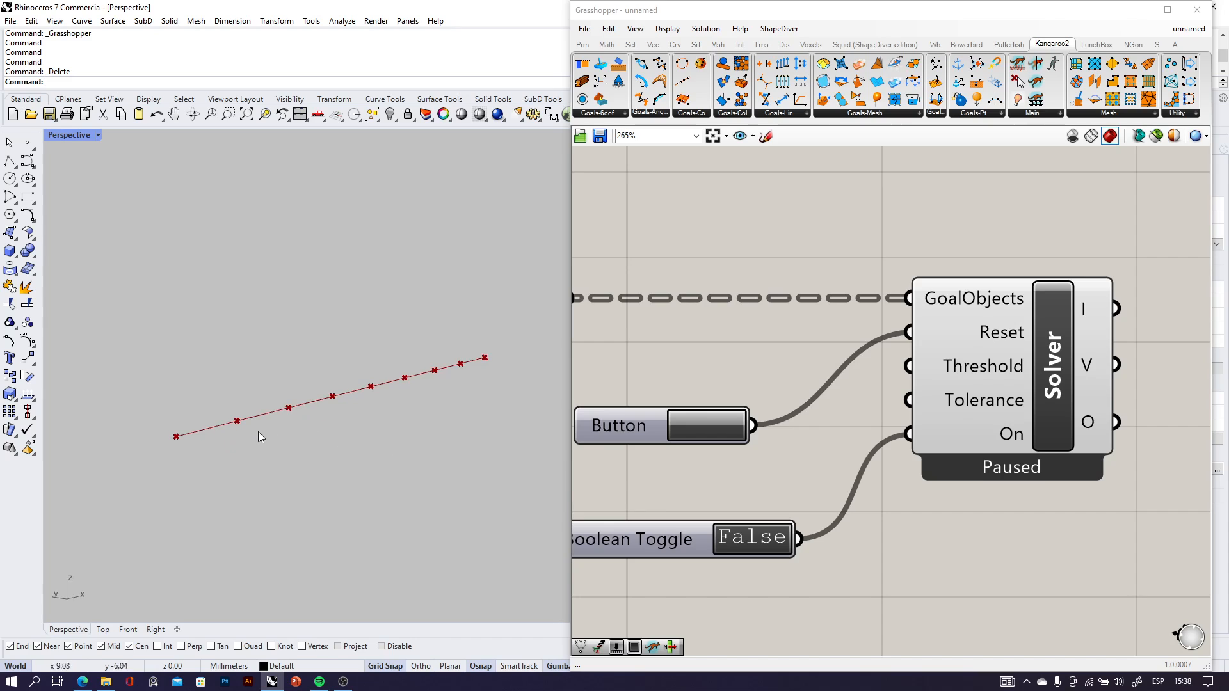
pyautogui.doubleClick(755, 545)
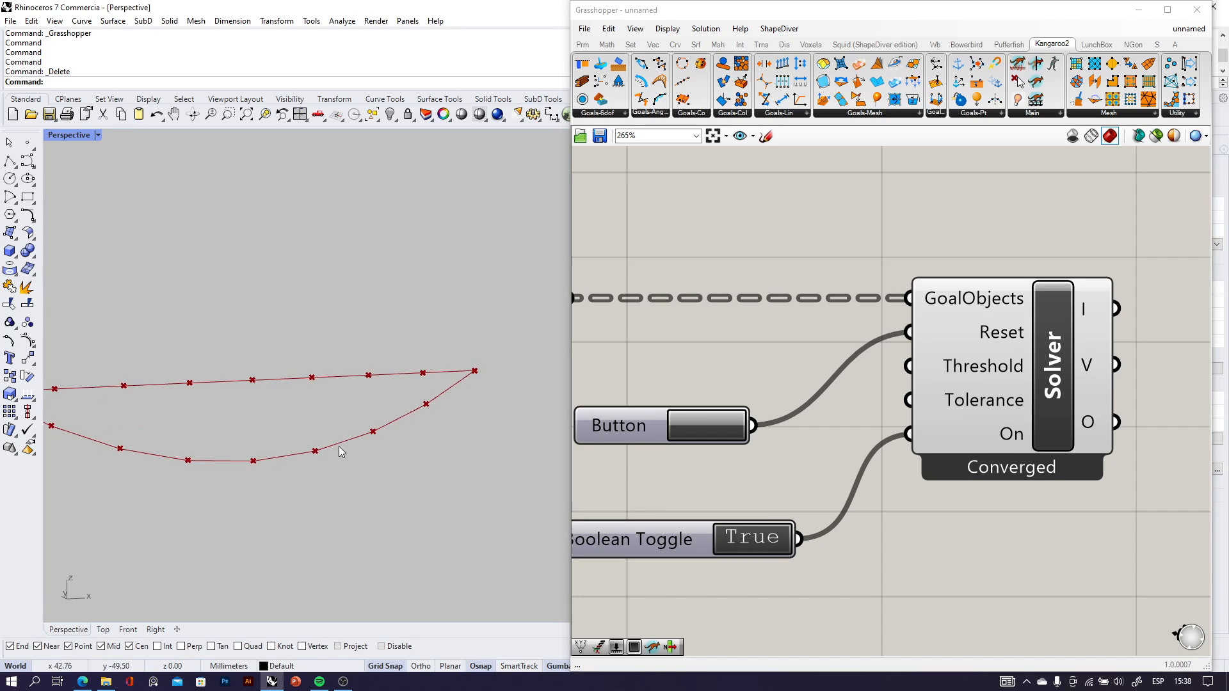
pyautogui.moveTo(339, 451); pyautogui.dragTo(190, 416, button='right')
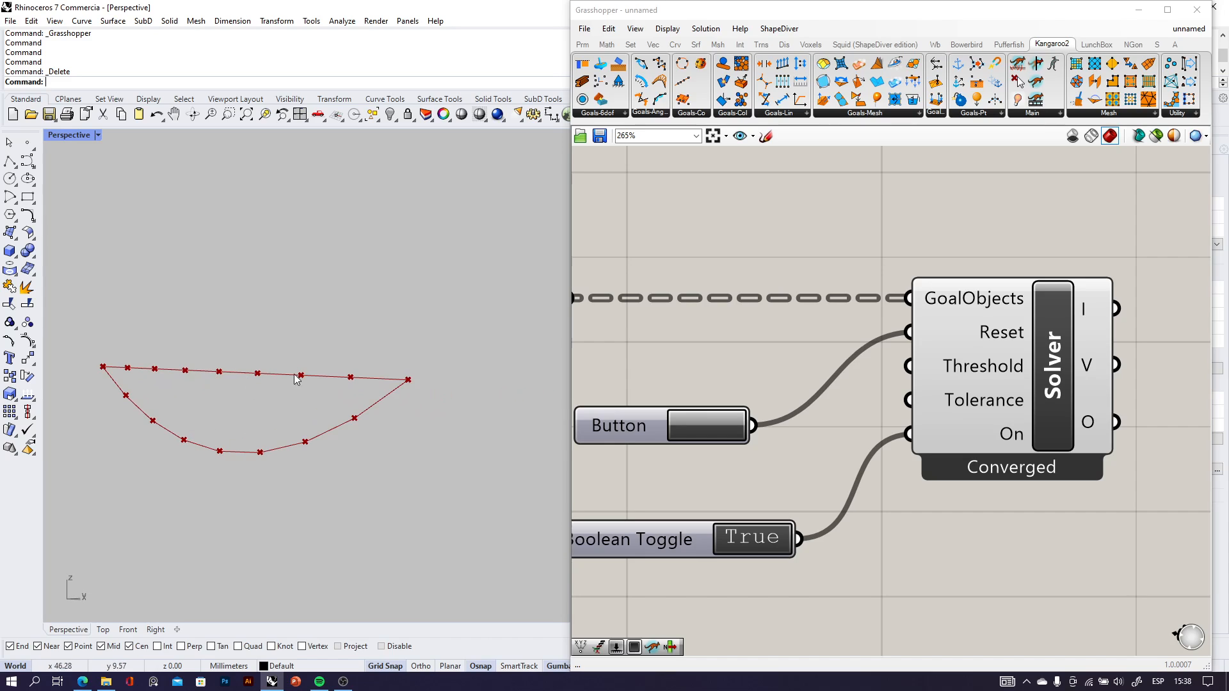
pyautogui.moveTo(267, 408); pyautogui.dragTo(370, 421, button='right')
pyautogui.scroll(-9, 769, 439)
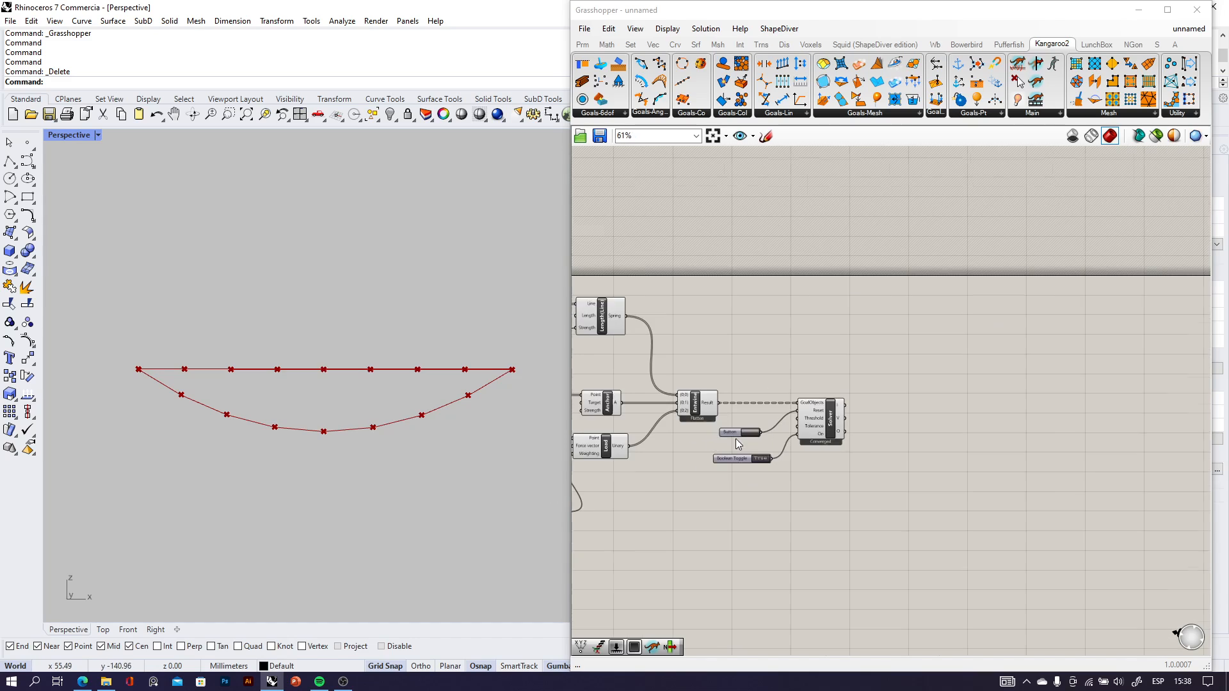
# Review the load weighting slider, the length strength slider and the points that Cull Index passes to Load.
pyautogui.moveTo(735, 439); pyautogui.dragTo(946, 436, button='right')
pyautogui.scroll(4, 768, 451)
pyautogui.moveTo(654, 584); pyautogui.dragTo(656, 562)
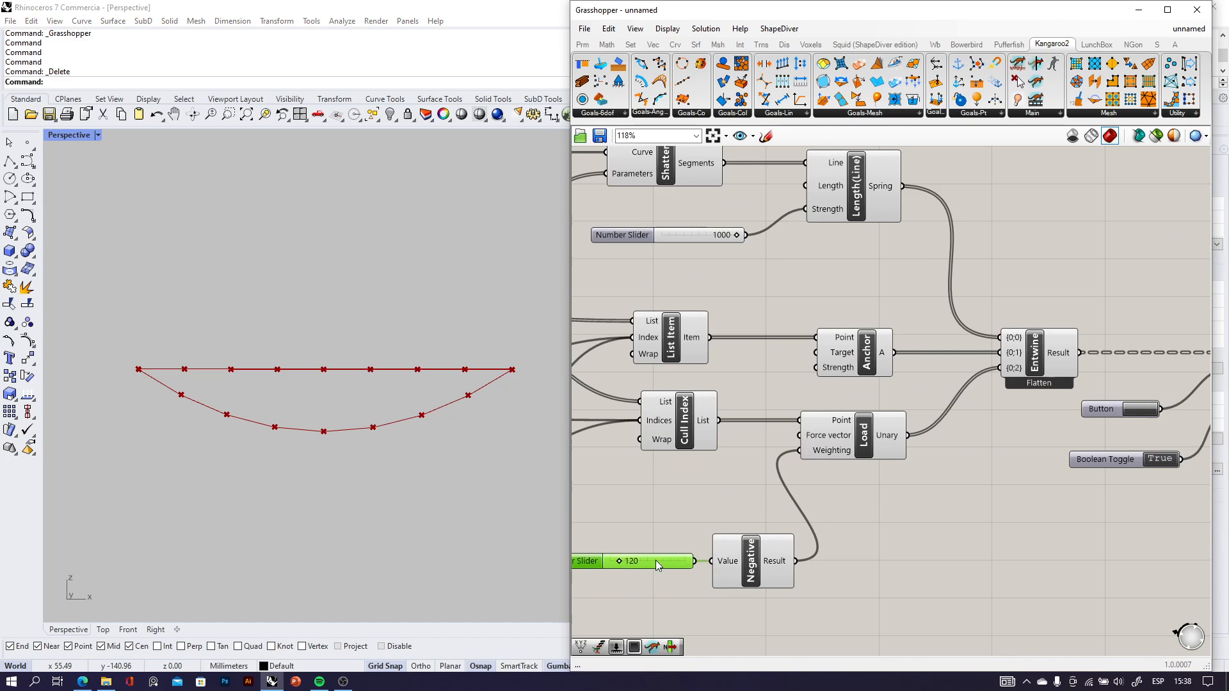
pyautogui.scroll(4, 795, 439)
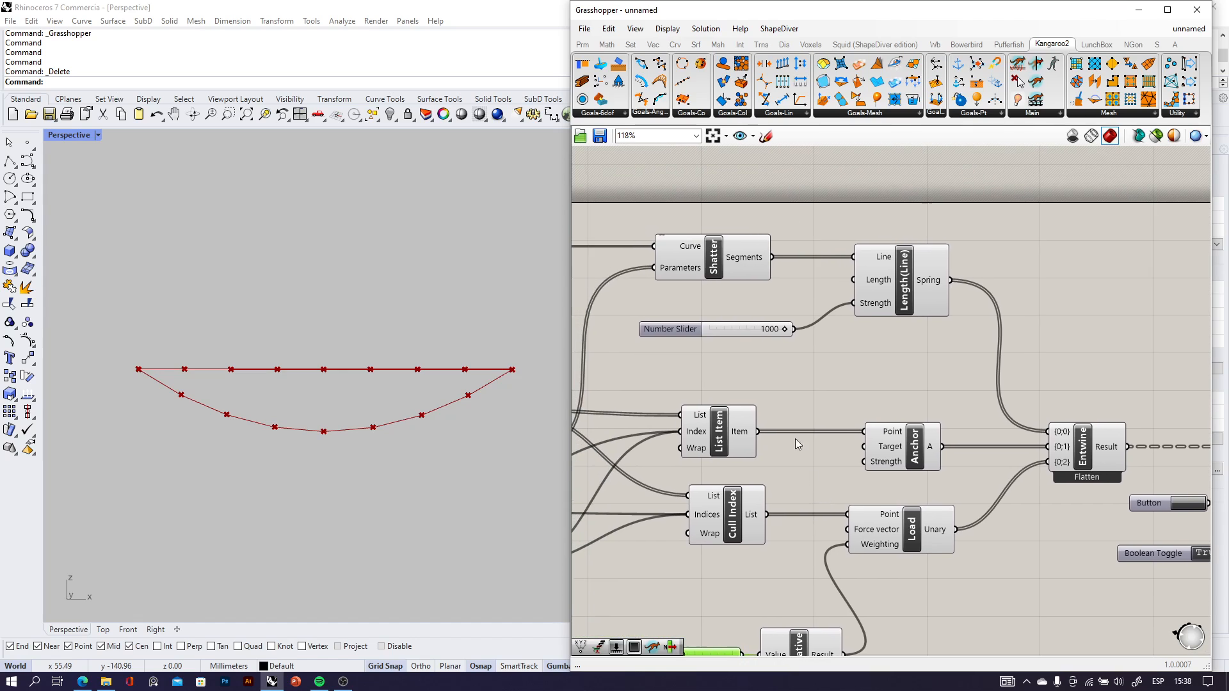
pyautogui.click(756, 331)
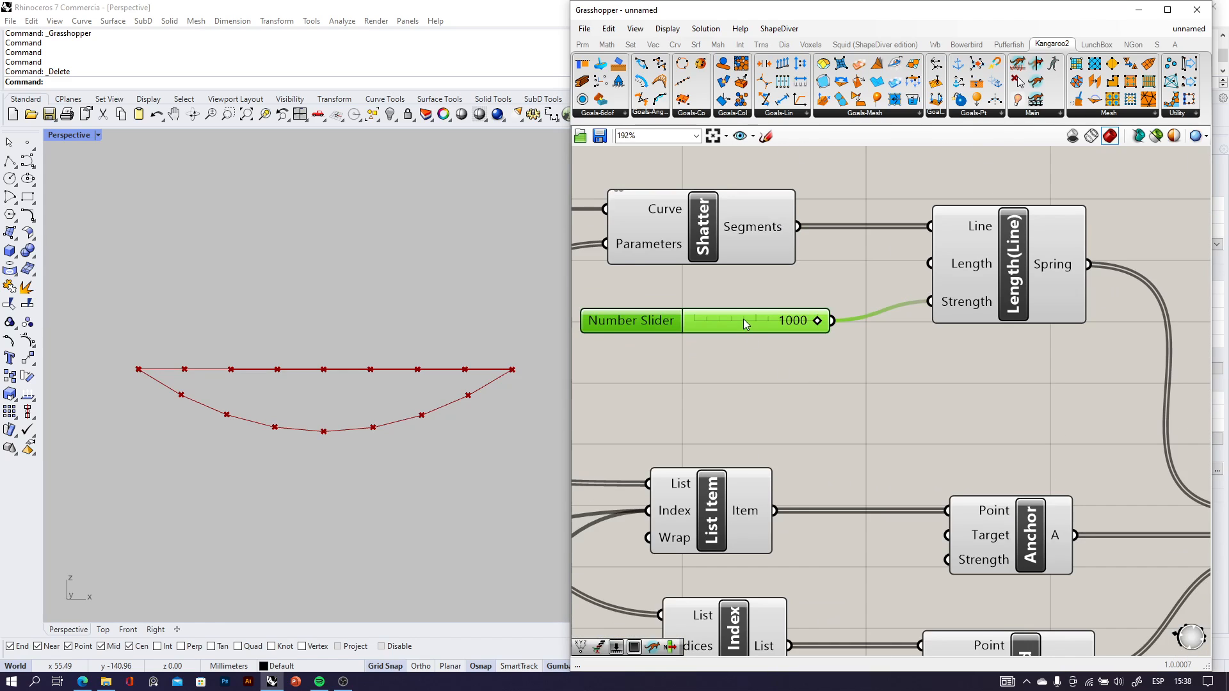
pyautogui.moveTo(743, 319); pyautogui.dragTo(736, 295)
pyautogui.scroll(-4, 766, 364)
pyautogui.scroll(4, 941, 313)
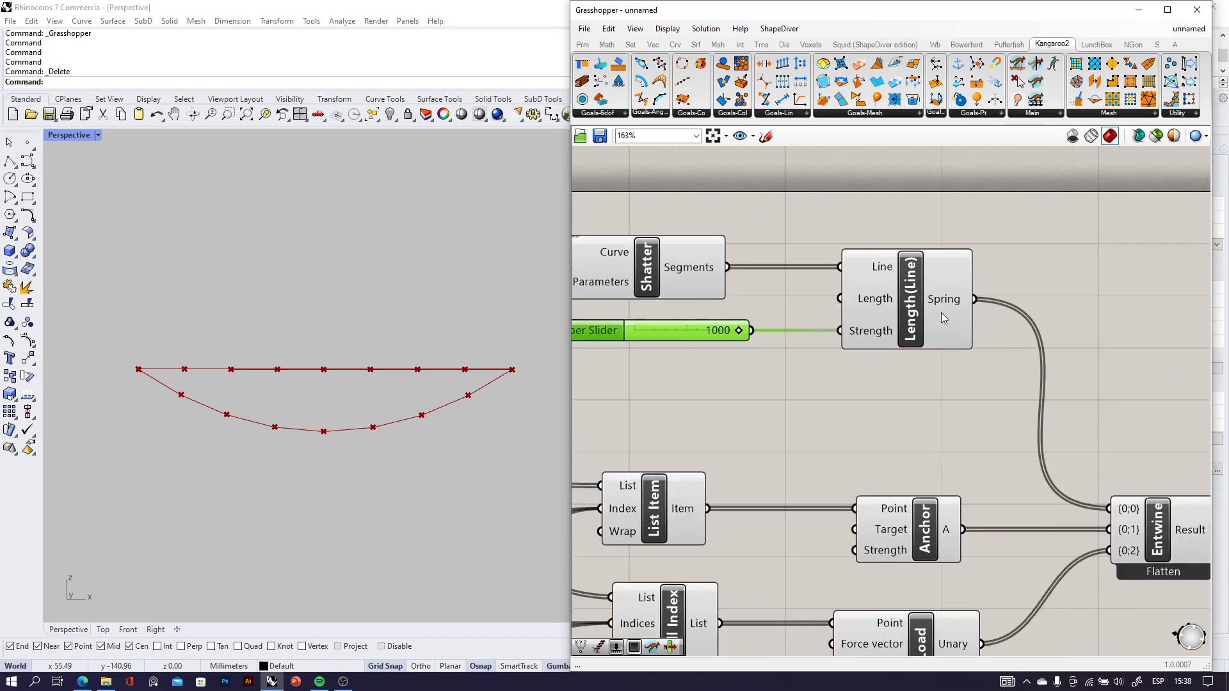
pyautogui.scroll(-10, 947, 318)
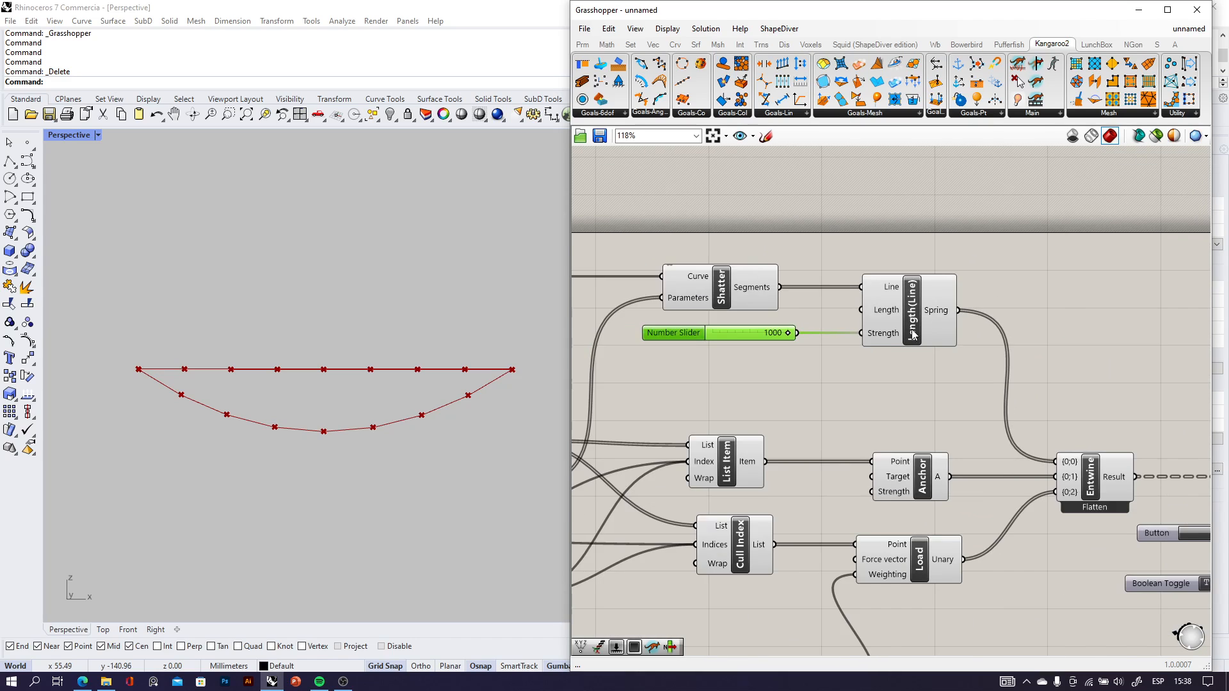
pyautogui.scroll(4, 950, 400)
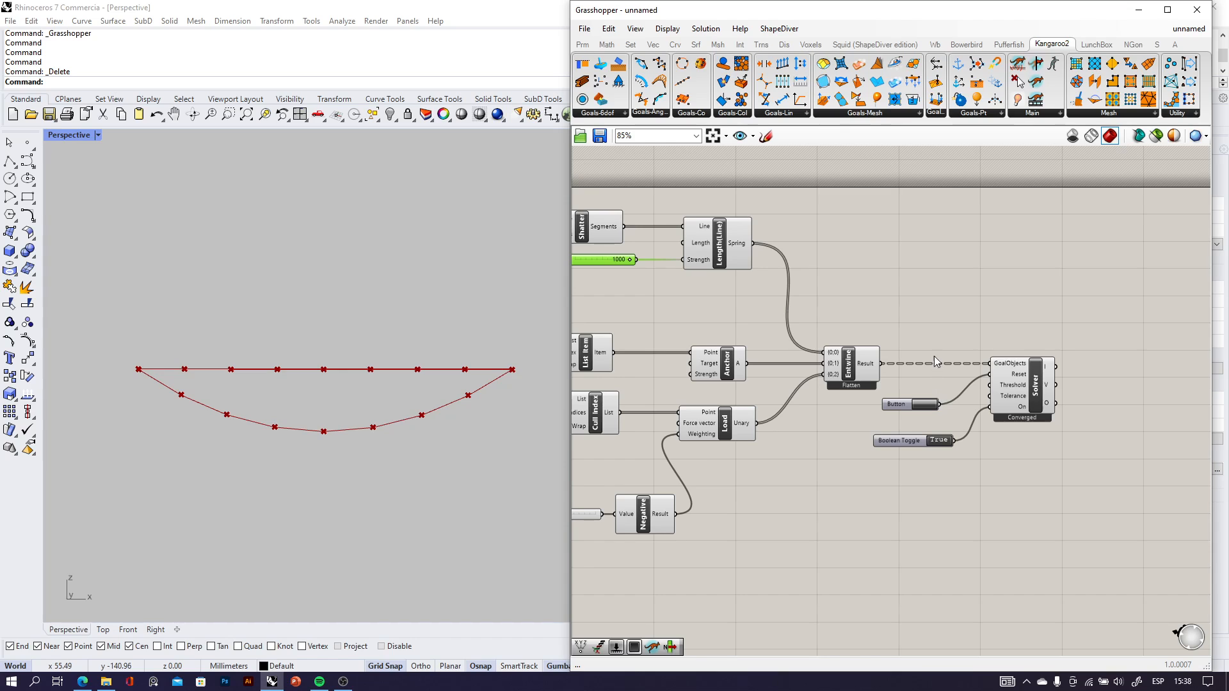
pyautogui.scroll(-4, 922, 349)
pyautogui.scroll(3, 734, 360)
pyautogui.moveTo(694, 421); pyautogui.dragTo(808, 385, button='right')
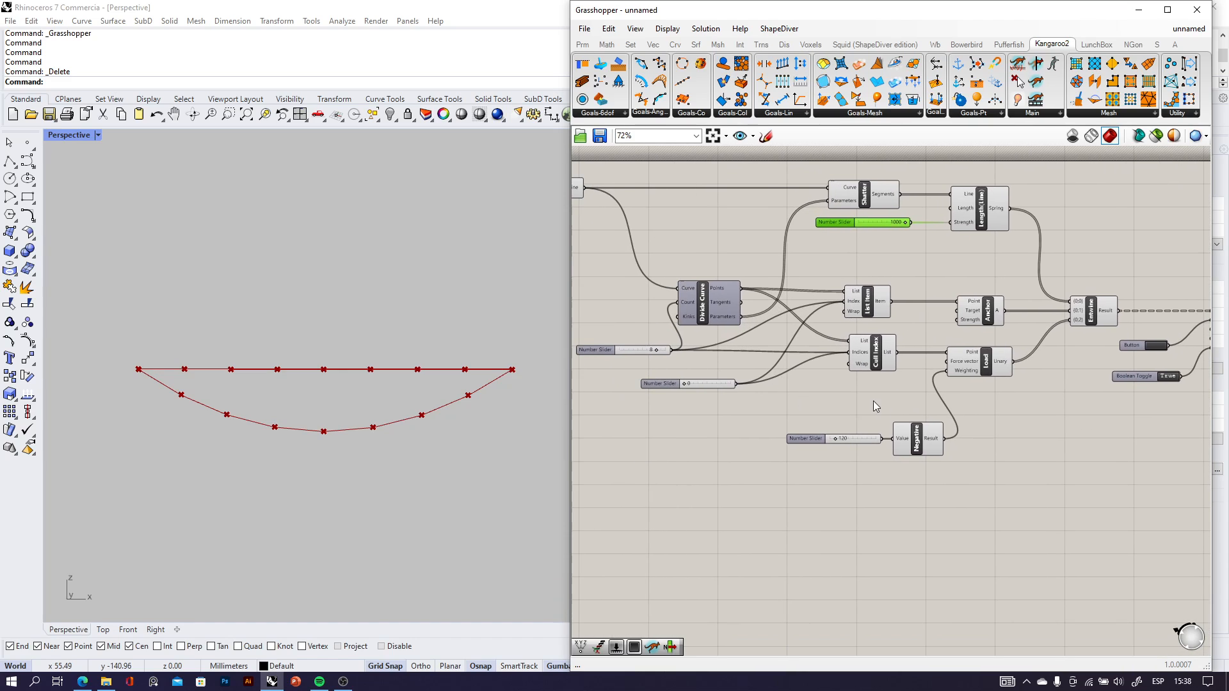
pyautogui.scroll(3, 896, 382)
pyautogui.scroll(3, 896, 346)
pyautogui.click(875, 337)
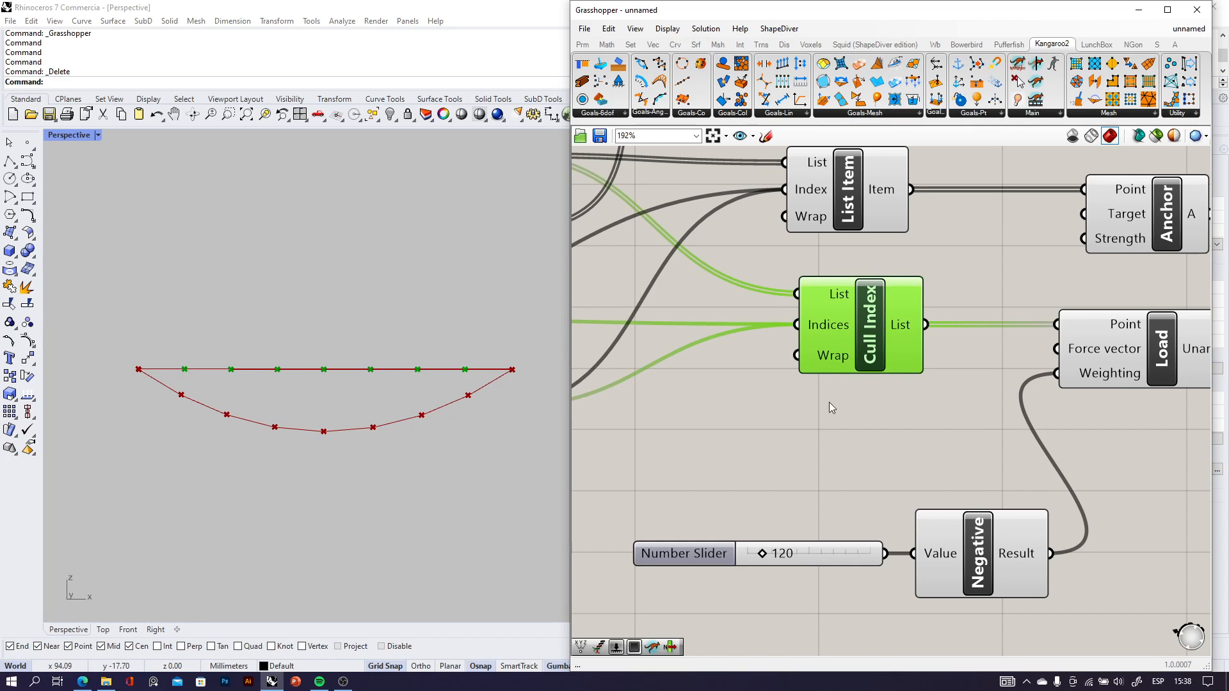
# Pause the Solver by setting its Boolean Toggle to False.
pyautogui.moveTo(829, 408); pyautogui.dragTo(586, 397, button='right')
pyautogui.scroll(-4, 1139, 402)
pyautogui.scroll(-3, 1013, 455)
pyautogui.moveTo(1168, 407); pyautogui.dragTo(871, 402, button='right')
pyautogui.scroll(3, 870, 402)
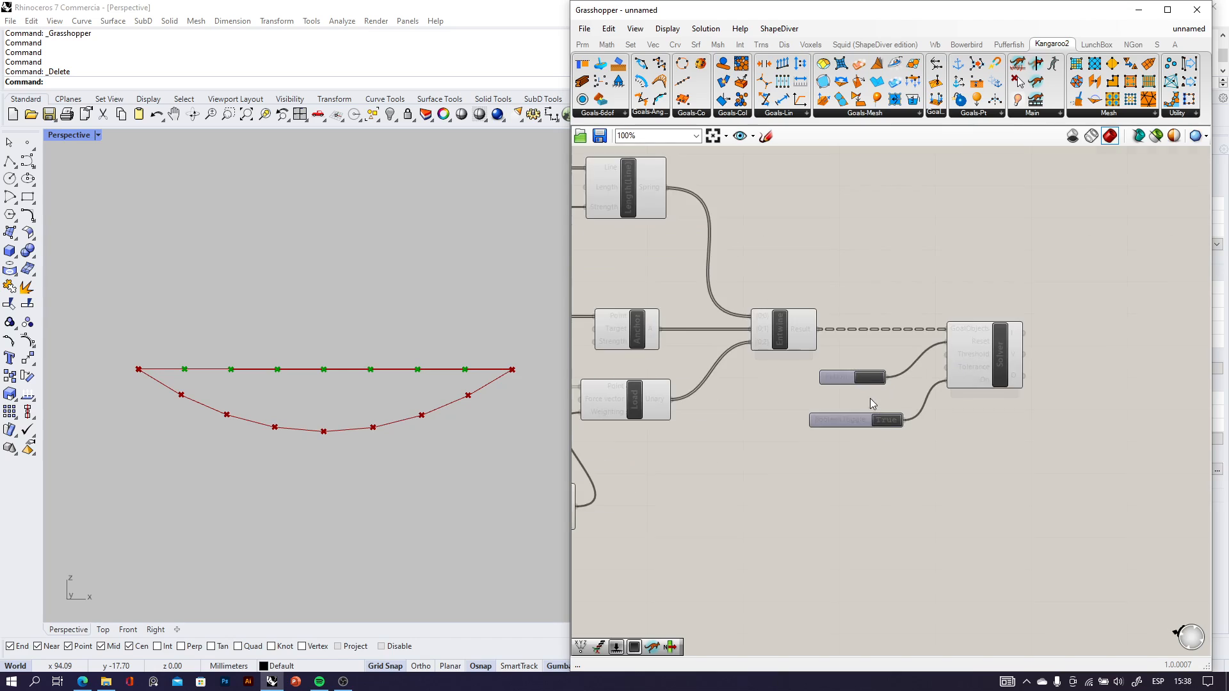
pyautogui.scroll(3, 871, 404)
pyautogui.click(913, 471)
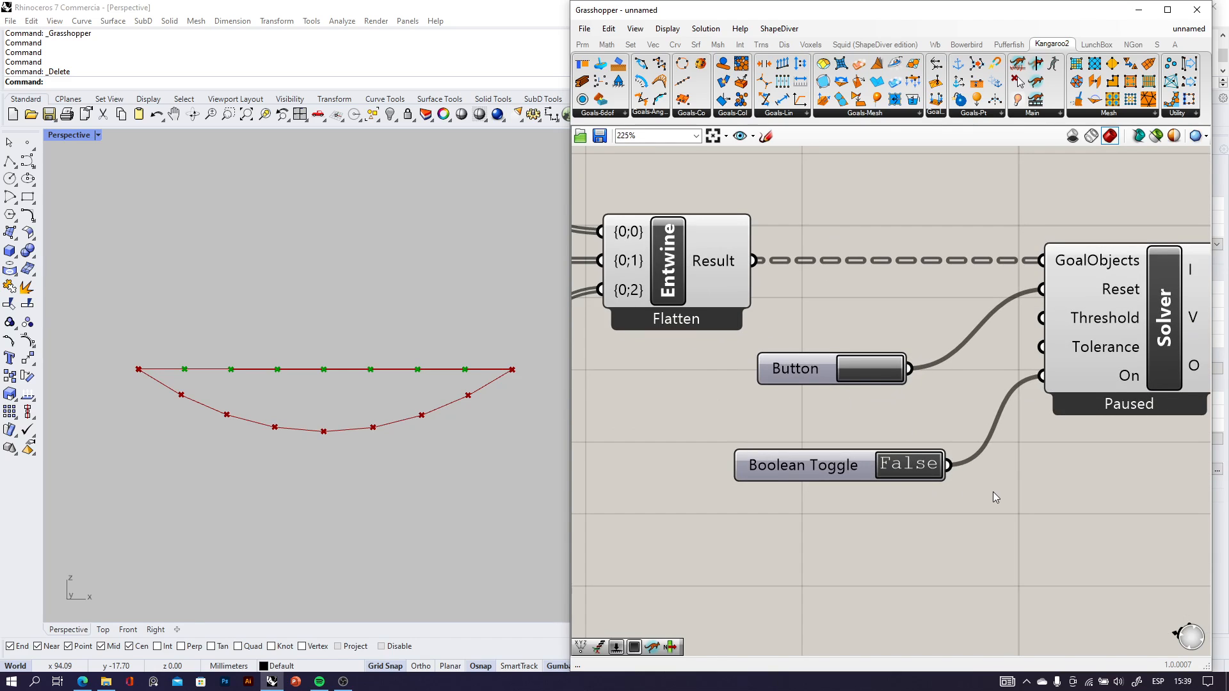
# Add a List Item component below Cull Index and connect Cull Index's List output to its List input.
pyautogui.scroll(-4, 912, 471)
pyautogui.scroll(3, 767, 420)
pyautogui.moveTo(767, 419); pyautogui.dragTo(715, 414)
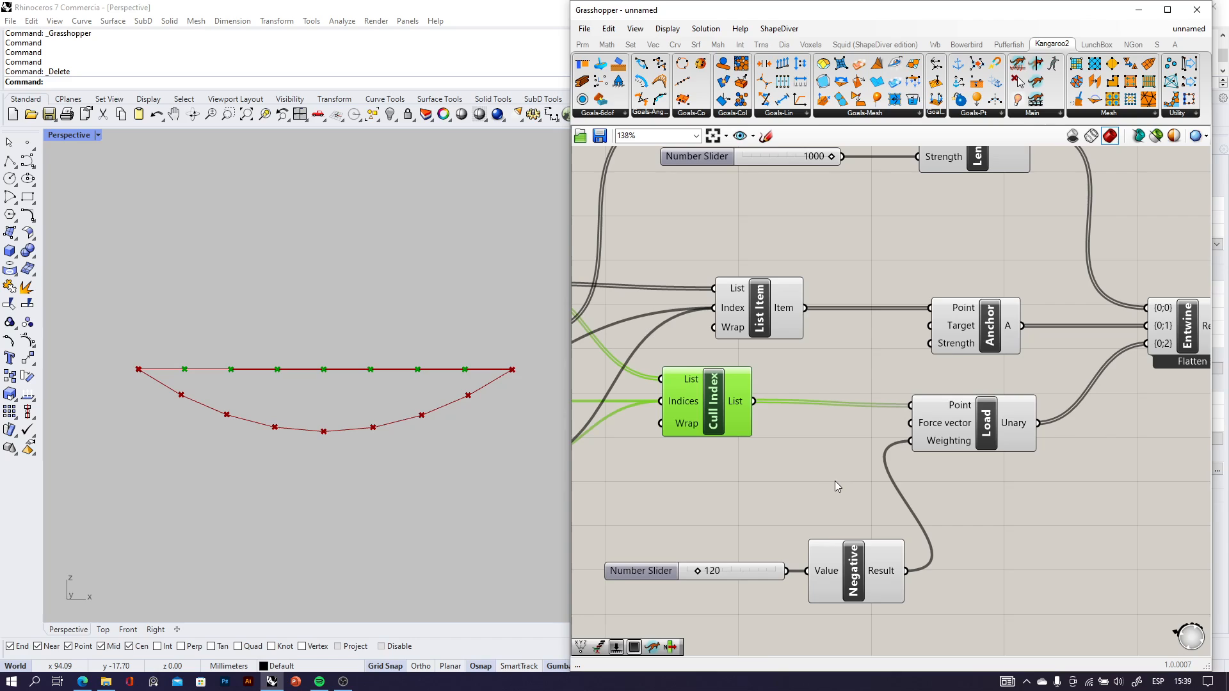
pyautogui.doubleClick(836, 482)
pyautogui.write('list i')
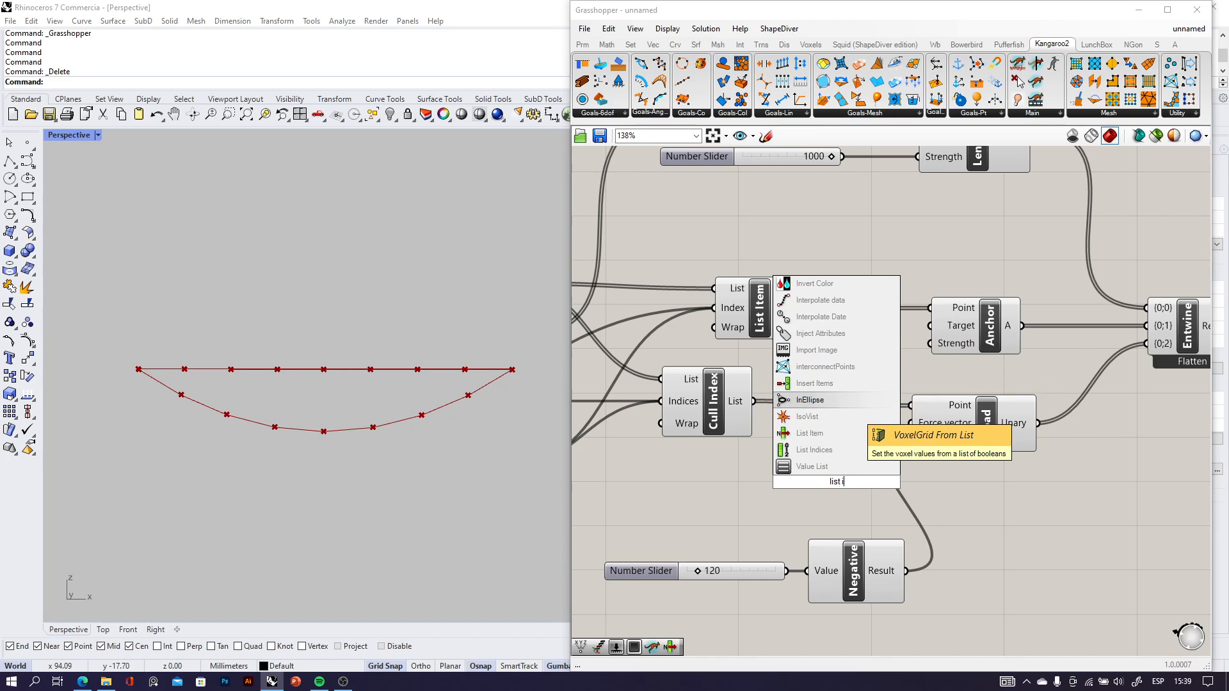
pyautogui.write('te')
pyautogui.click(834, 468)
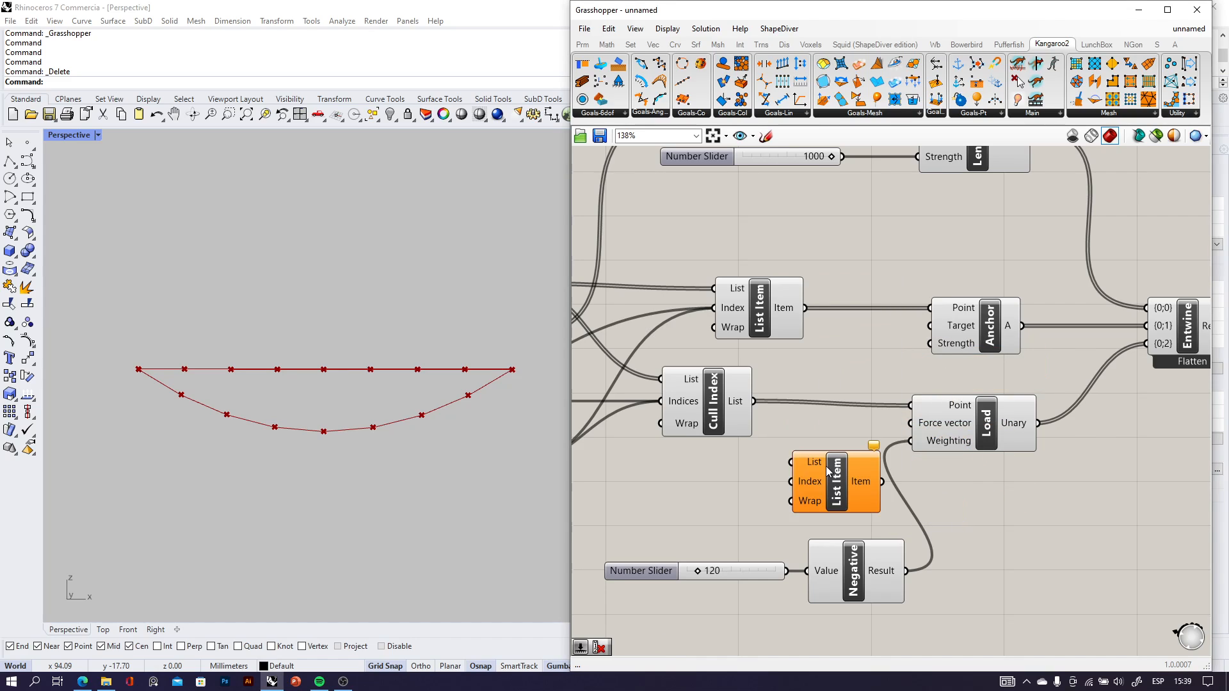
pyautogui.moveTo(756, 406); pyautogui.dragTo(782, 454)
# Add a Number Slider set to 3 and connect it to the new List Item's Index input.
pyautogui.doubleClick(713, 511)
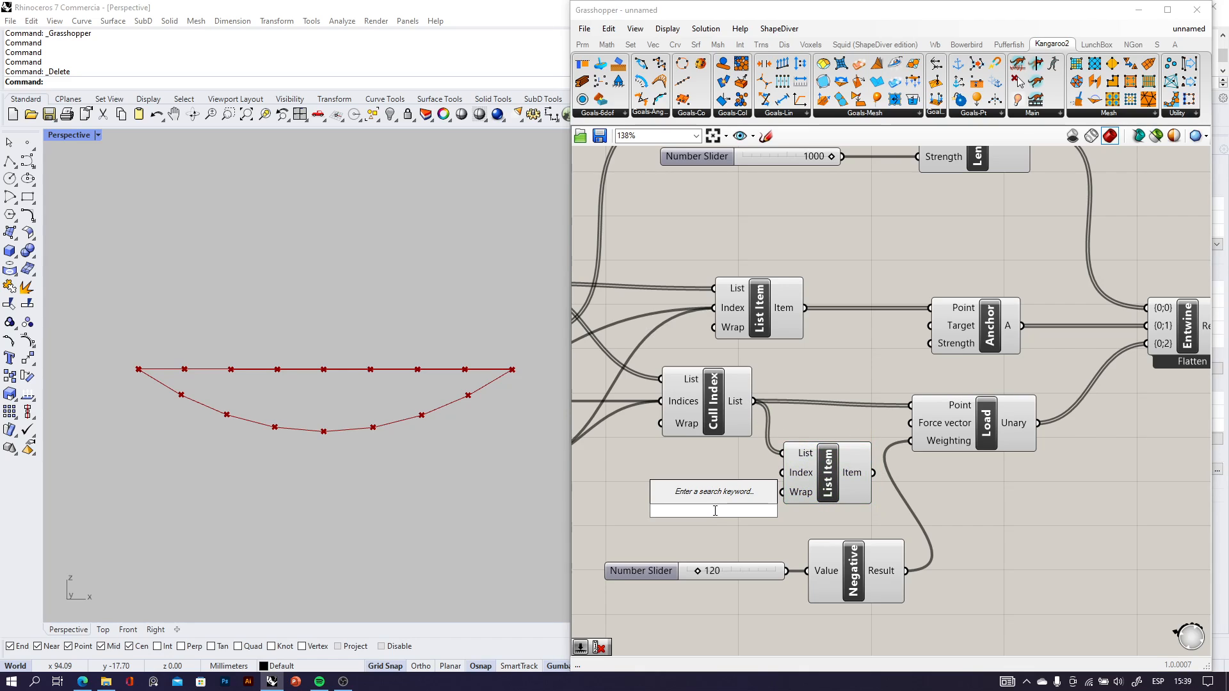
pyautogui.write('3')
pyautogui.click(719, 499)
pyautogui.moveTo(746, 510); pyautogui.dragTo(697, 502)
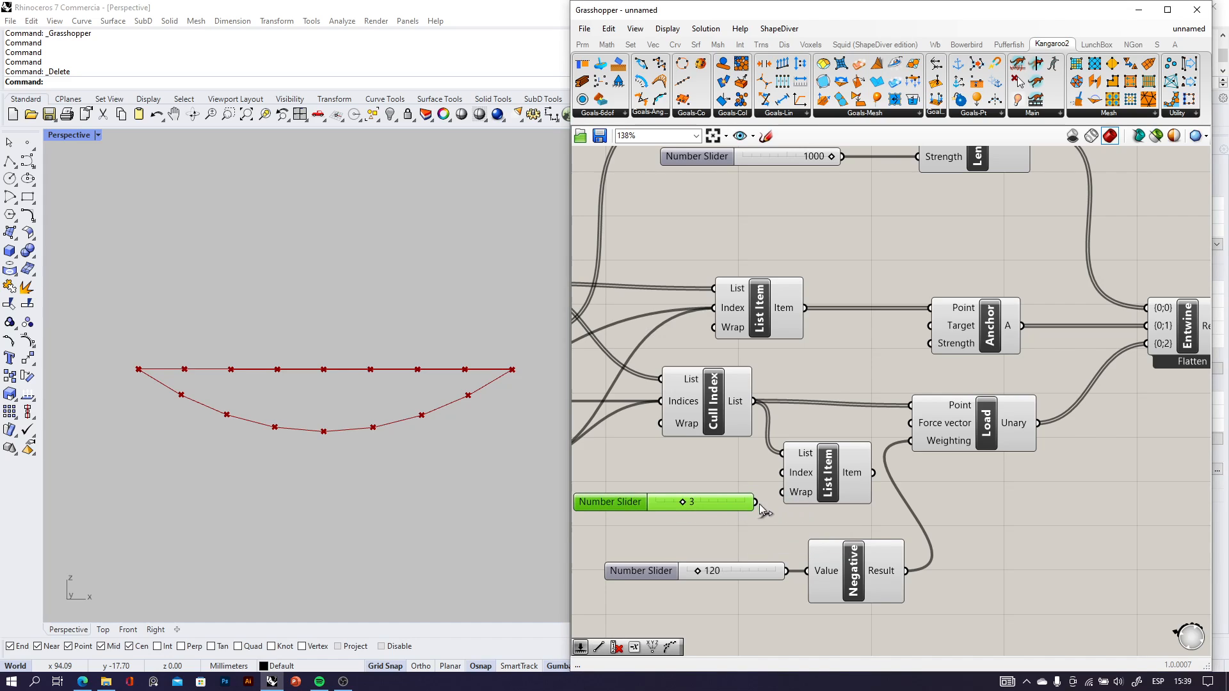
pyautogui.click(786, 515)
# Shift the Load component slightly right and connect the new List Item's Item output to its Point input.
pyautogui.click(825, 481)
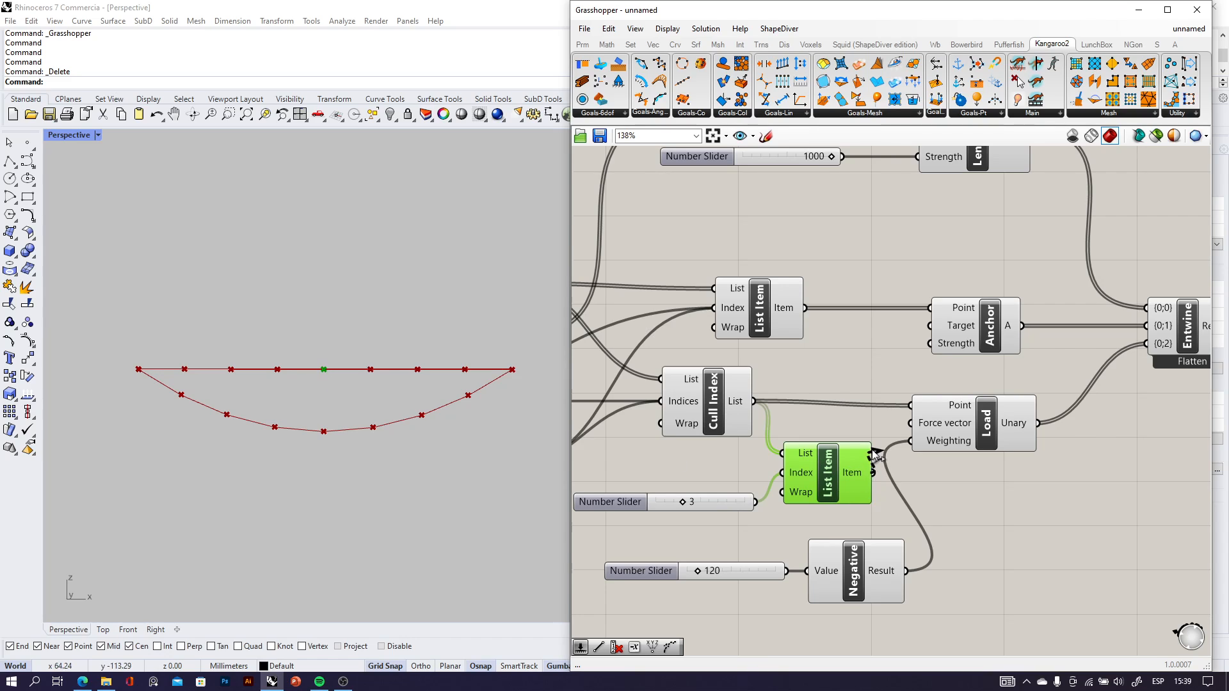
pyautogui.moveTo(874, 454); pyautogui.dragTo(1005, 441)
pyautogui.click(818, 476)
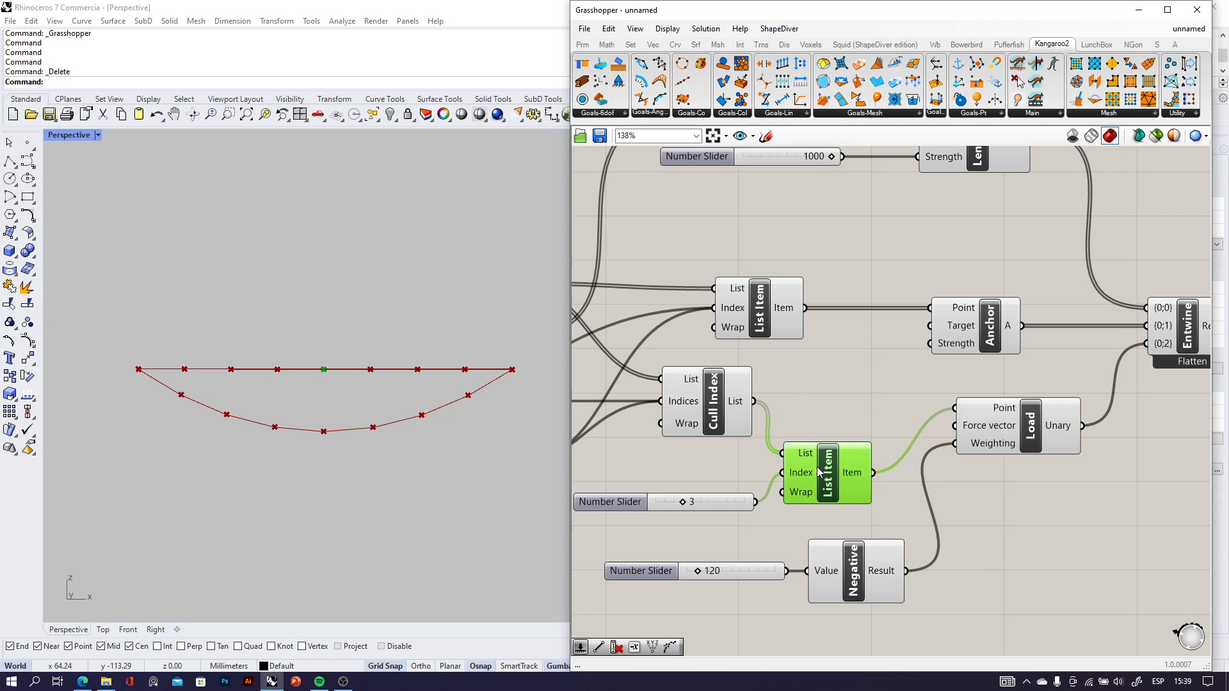
# Reset the Solver with the Button and set the Boolean Toggle to True to simulate the single-point load.
pyautogui.scroll(-4, 800, 493)
pyautogui.moveTo(1121, 471); pyautogui.dragTo(986, 470, button='right')
pyautogui.scroll(6, 985, 469)
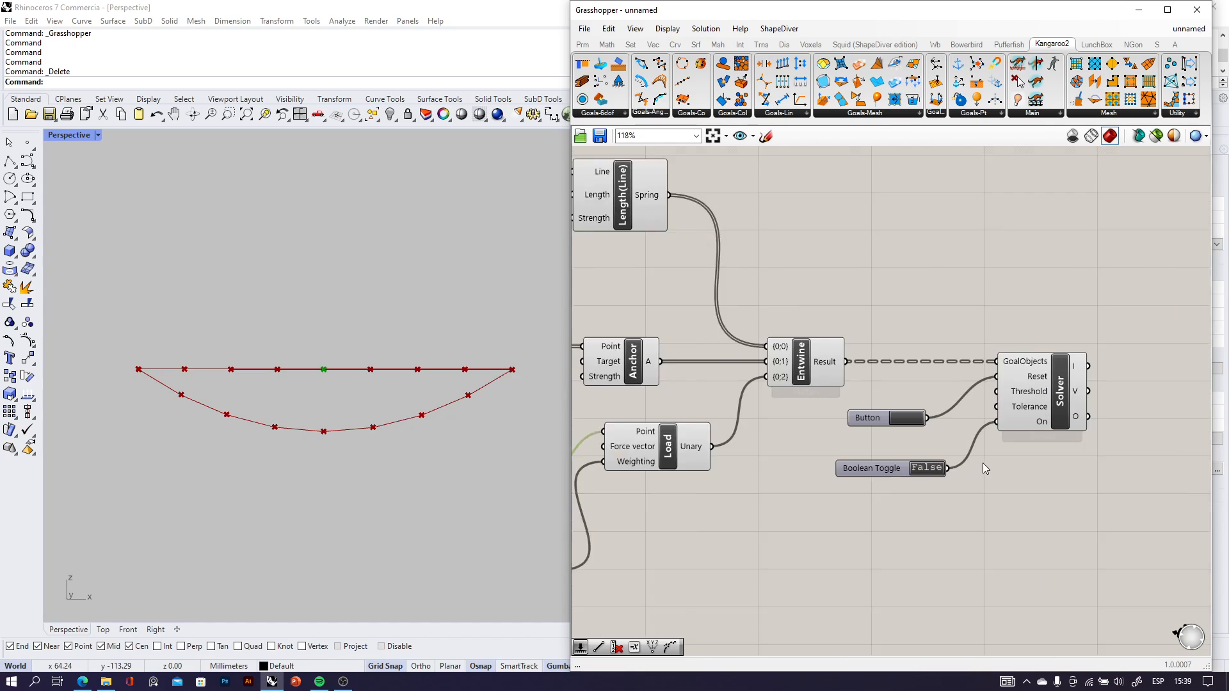
pyautogui.click(867, 390)
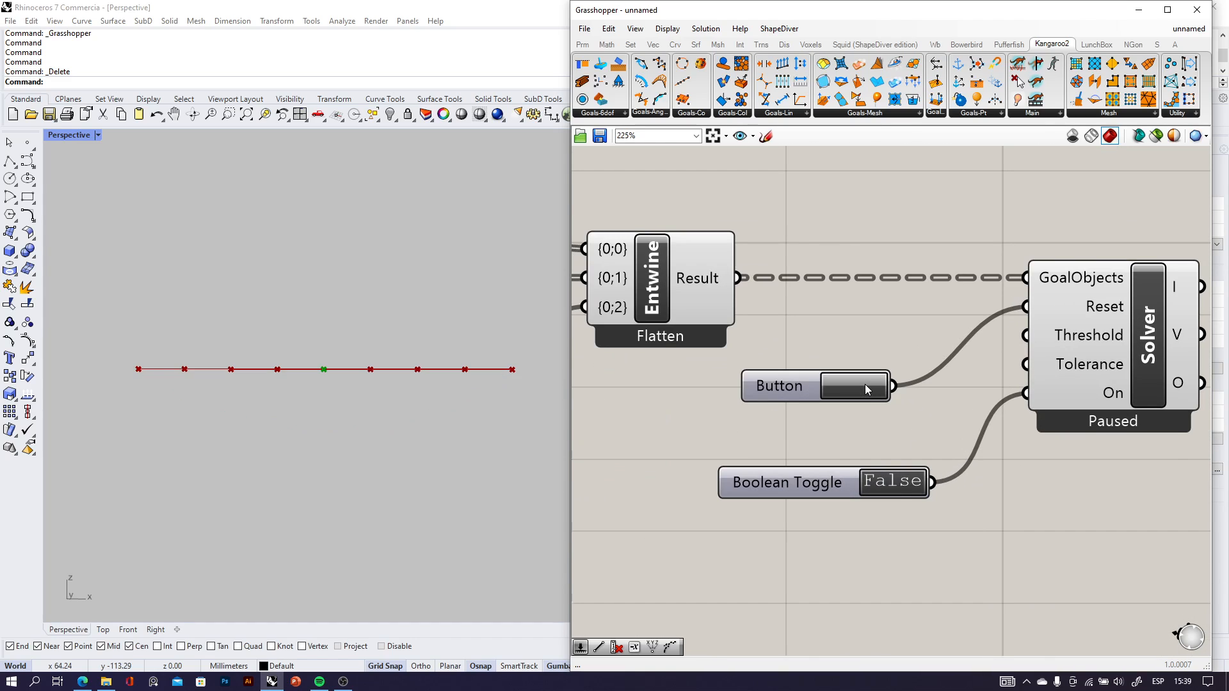
pyautogui.click(904, 489)
pyautogui.moveTo(397, 429); pyautogui.dragTo(368, 417)
pyautogui.scroll(-4, 318, 424)
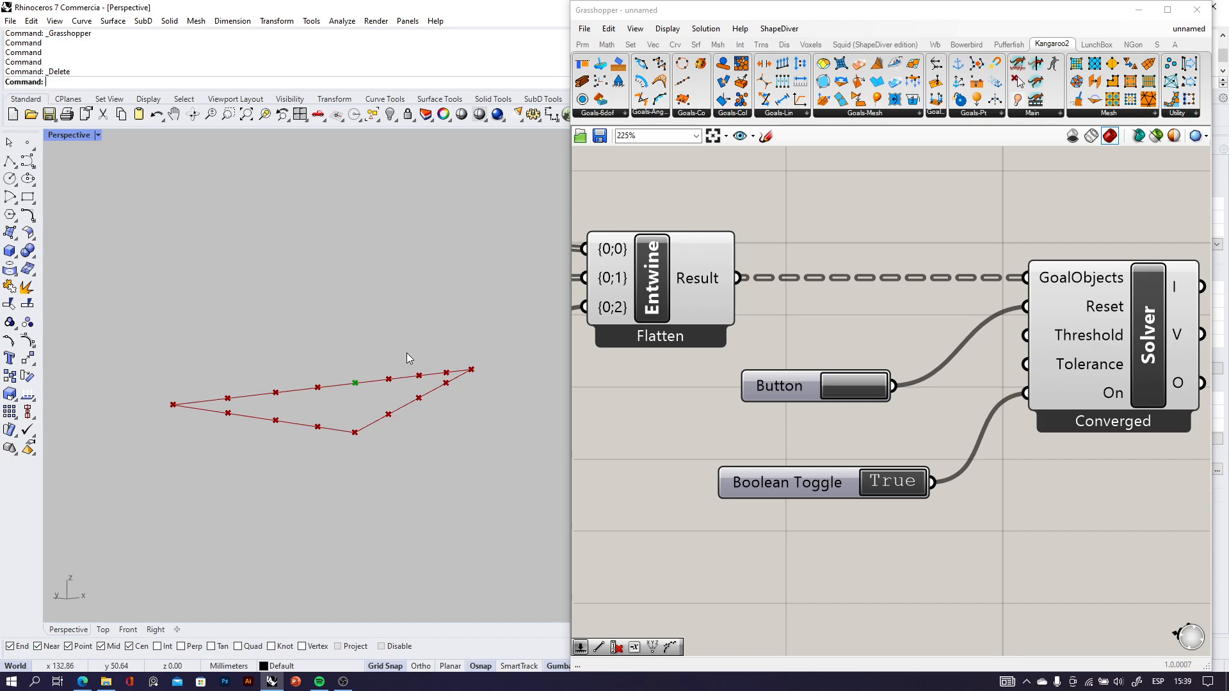
pyautogui.moveTo(361, 444)
pyautogui.mouseDown(button='right')
pyautogui.moveTo(348, 433)
pyautogui.moveTo(302, 444)
pyautogui.moveTo(177, 435)
pyautogui.moveTo(182, 423)
pyautogui.moveTo(371, 444)
pyautogui.moveTo(368, 430)
pyautogui.mouseUp(button='right')
pyautogui.scroll(-7, 874, 405)
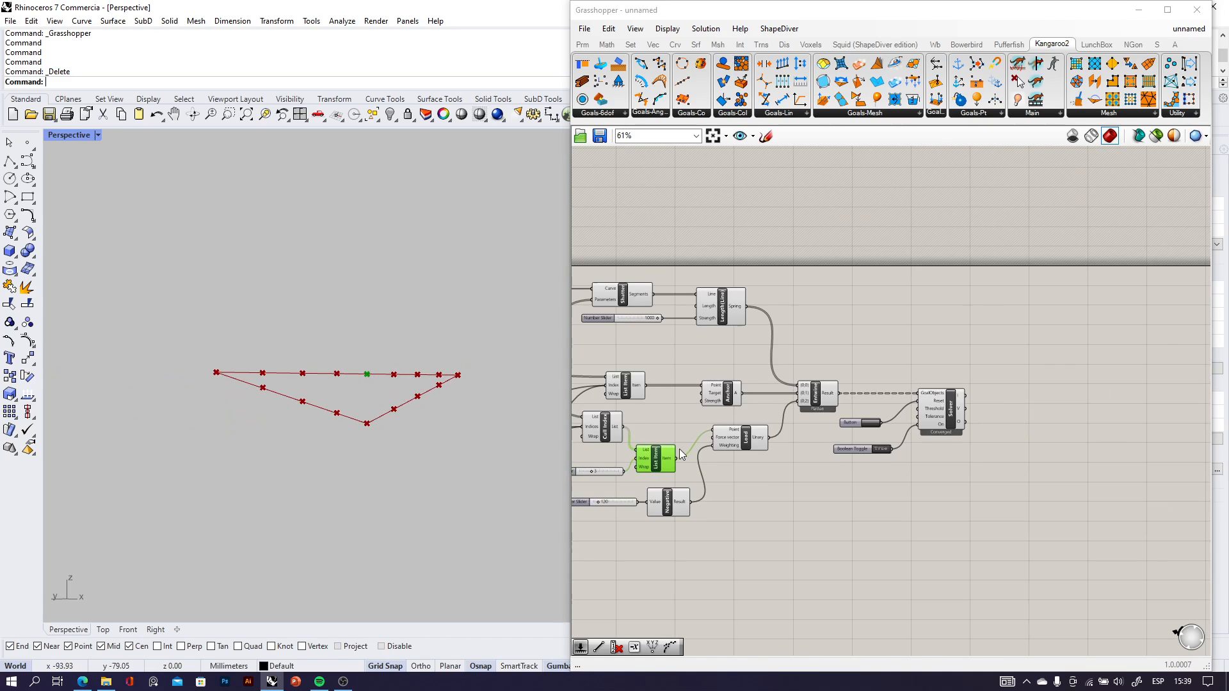
# Reconnect Cull Index's List output to Load's Point input in place of the single List Item point.
pyautogui.moveTo(658, 468); pyautogui.dragTo(755, 465, button='right')
pyautogui.scroll(6, 754, 464)
pyautogui.moveTo(660, 344); pyautogui.dragTo(938, 354)
pyautogui.scroll(-5, 847, 416)
pyautogui.moveTo(459, 424); pyautogui.dragTo(326, 484, button='right')
pyautogui.scroll(-3, 932, 464)
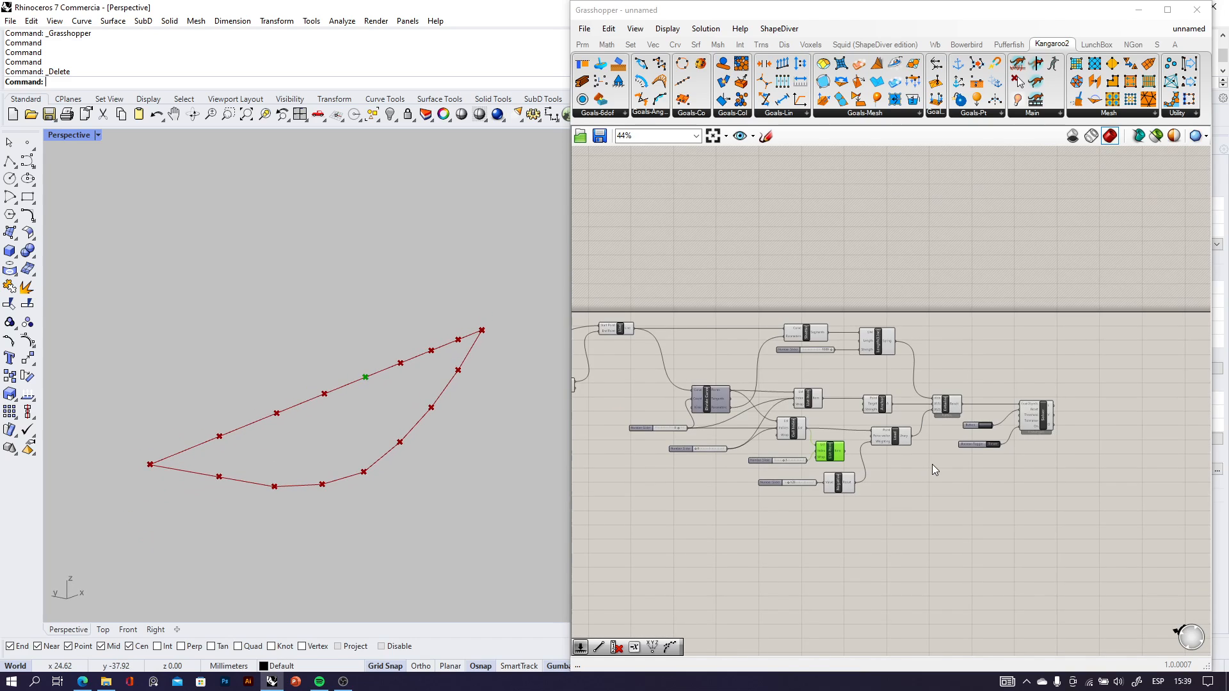
# Group Entwine, Button, Boolean Toggle and Solver, then shift the Button and Boolean Toggle slightly to the right within the group.
pyautogui.moveTo(1063, 470); pyautogui.dragTo(962, 391)
pyautogui.click(1076, 535)
pyautogui.scroll(4, 1104, 402)
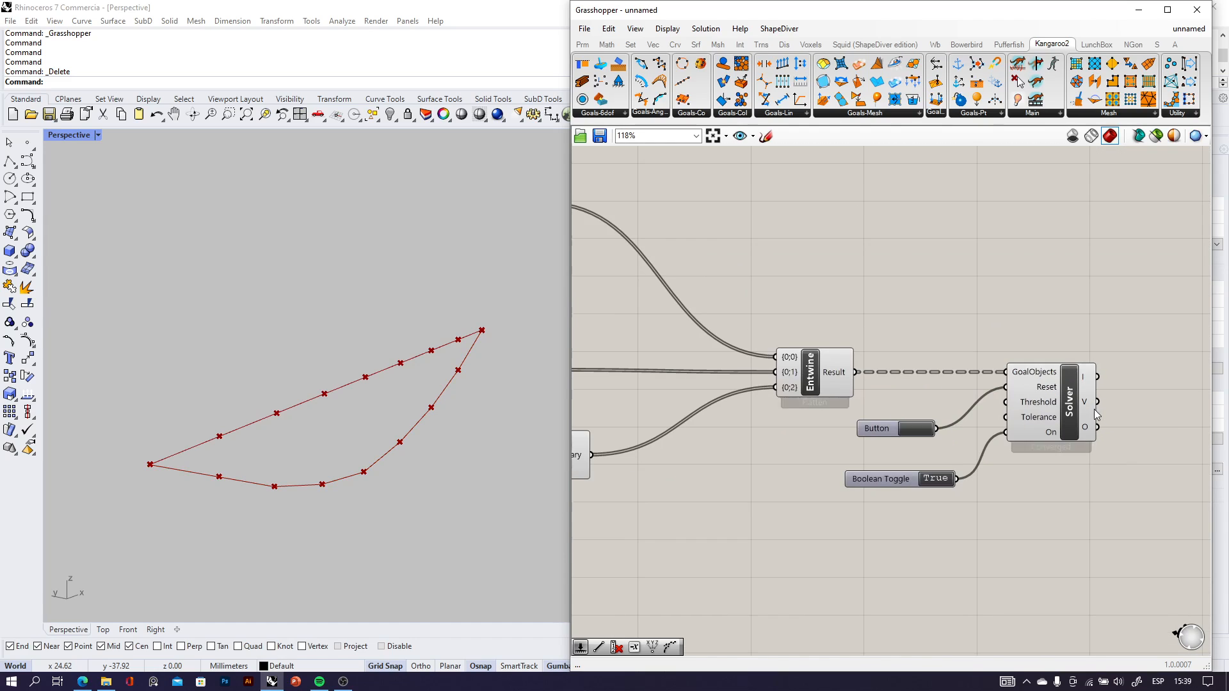
pyautogui.click(1076, 416)
pyautogui.moveTo(1124, 538); pyautogui.dragTo(816, 381)
pyautogui.middleClick(911, 391)
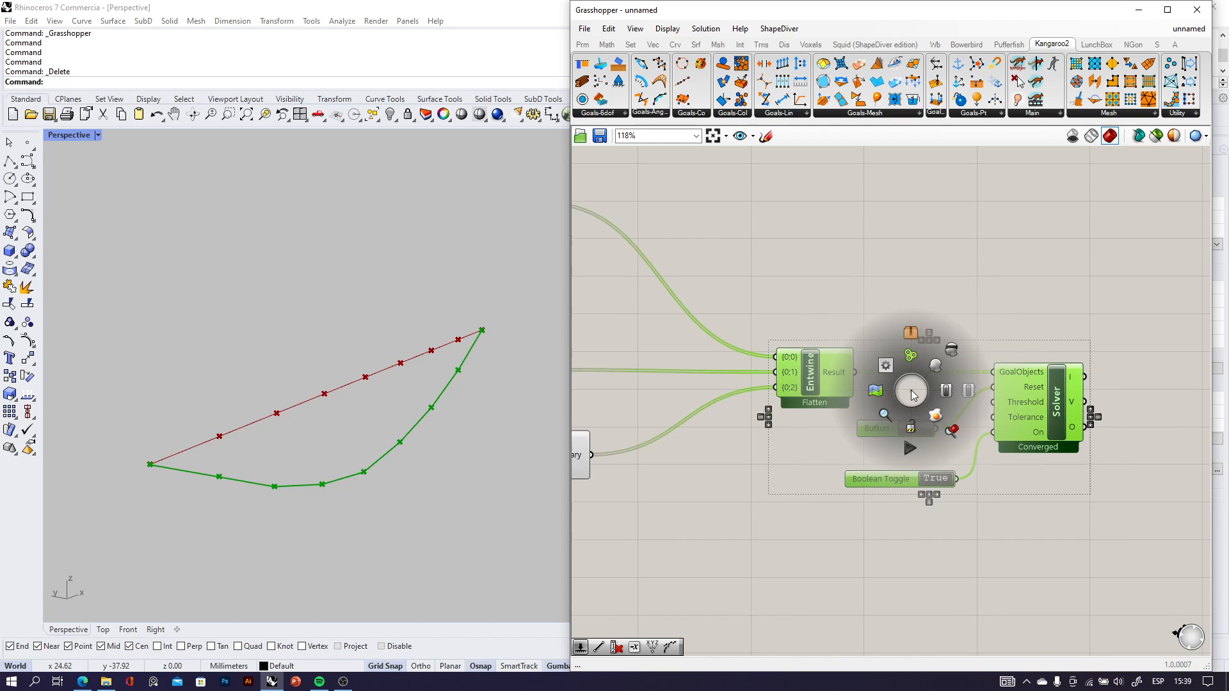
pyautogui.click(918, 359)
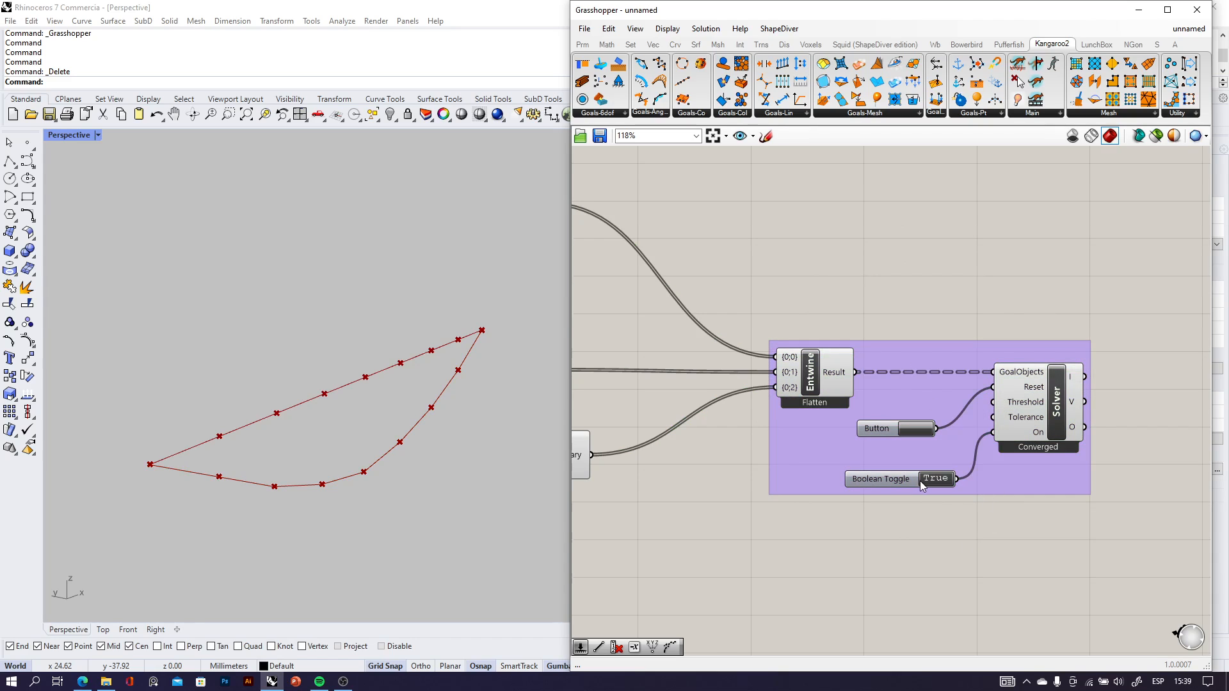
pyautogui.moveTo(919, 481); pyautogui.dragTo(937, 489)
pyautogui.moveTo(894, 429); pyautogui.dragTo(910, 423)
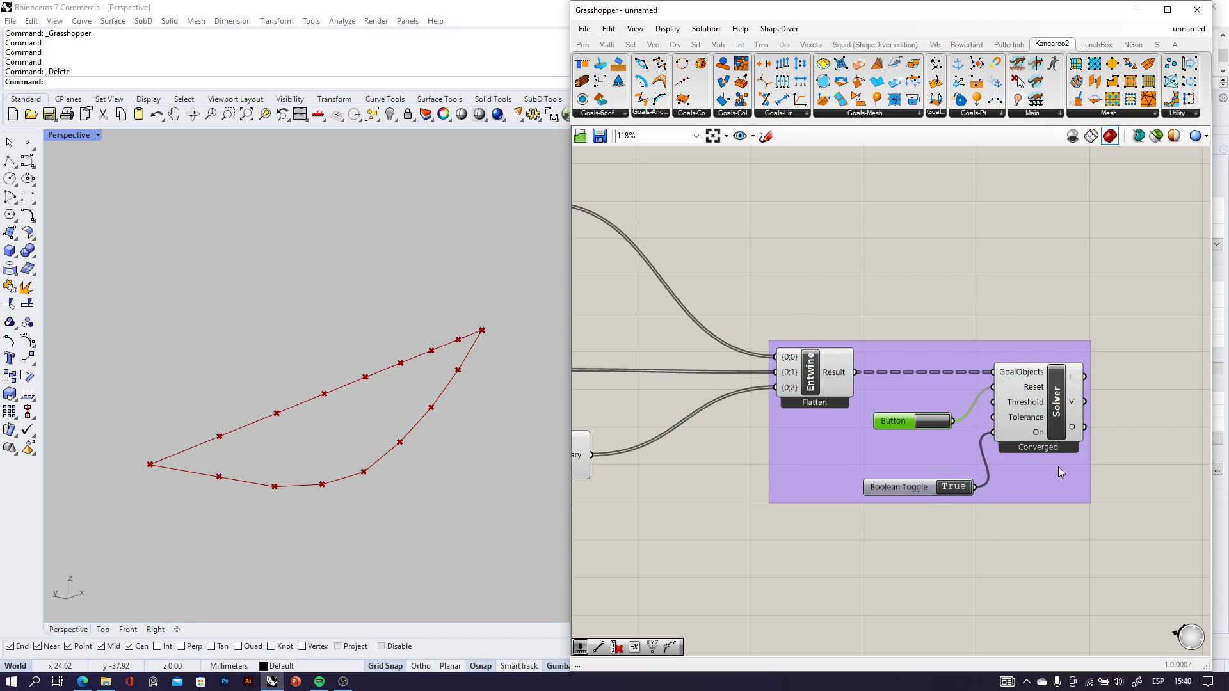
# Tidy the goal layout by moving Anchor, Length(Line) and the 1000 strength slider to the right toward Entwine.
pyautogui.scroll(-6, 1002, 417)
pyautogui.scroll(5, 822, 410)
pyautogui.moveTo(812, 400); pyautogui.dragTo(846, 402)
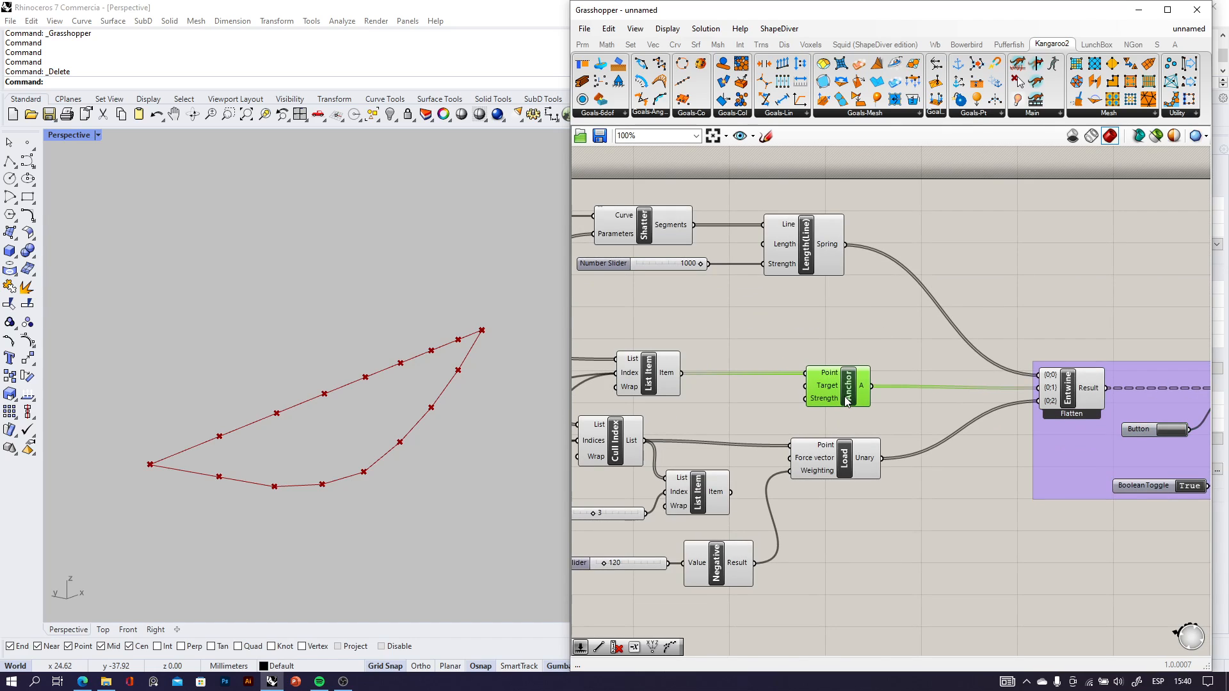
pyautogui.moveTo(787, 254); pyautogui.dragTo(816, 254)
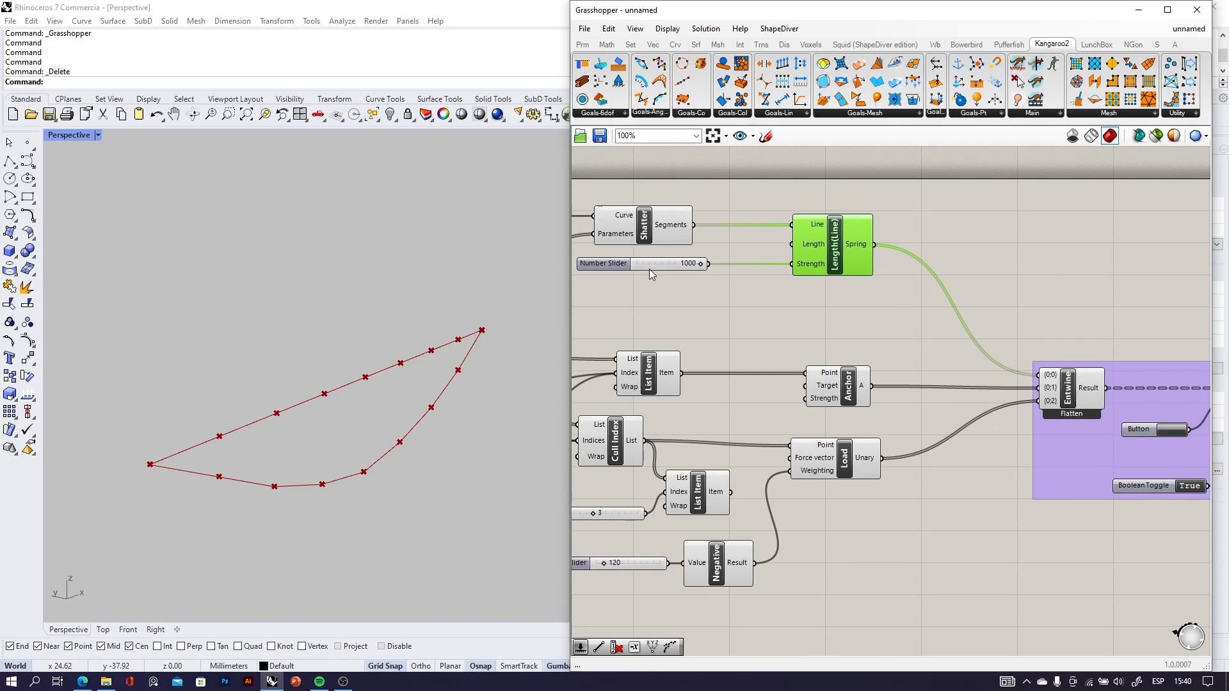
pyautogui.moveTo(653, 267); pyautogui.dragTo(706, 297)
pyautogui.scroll(-2, 770, 581)
pyautogui.scroll(3, 707, 608)
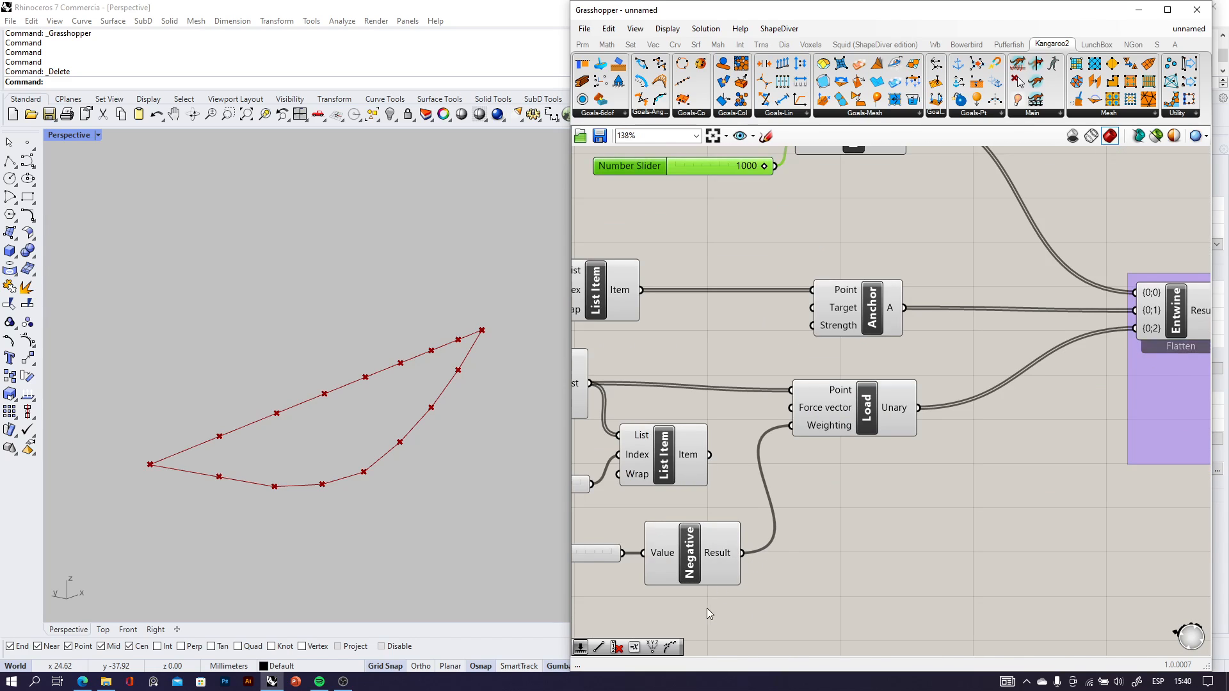
# Move the Negative component and its number slider to the right, beneath the Load component.
pyautogui.moveTo(714, 619); pyautogui.dragTo(592, 535)
pyautogui.moveTo(682, 551); pyautogui.dragTo(871, 549)
pyautogui.scroll(-5, 875, 553)
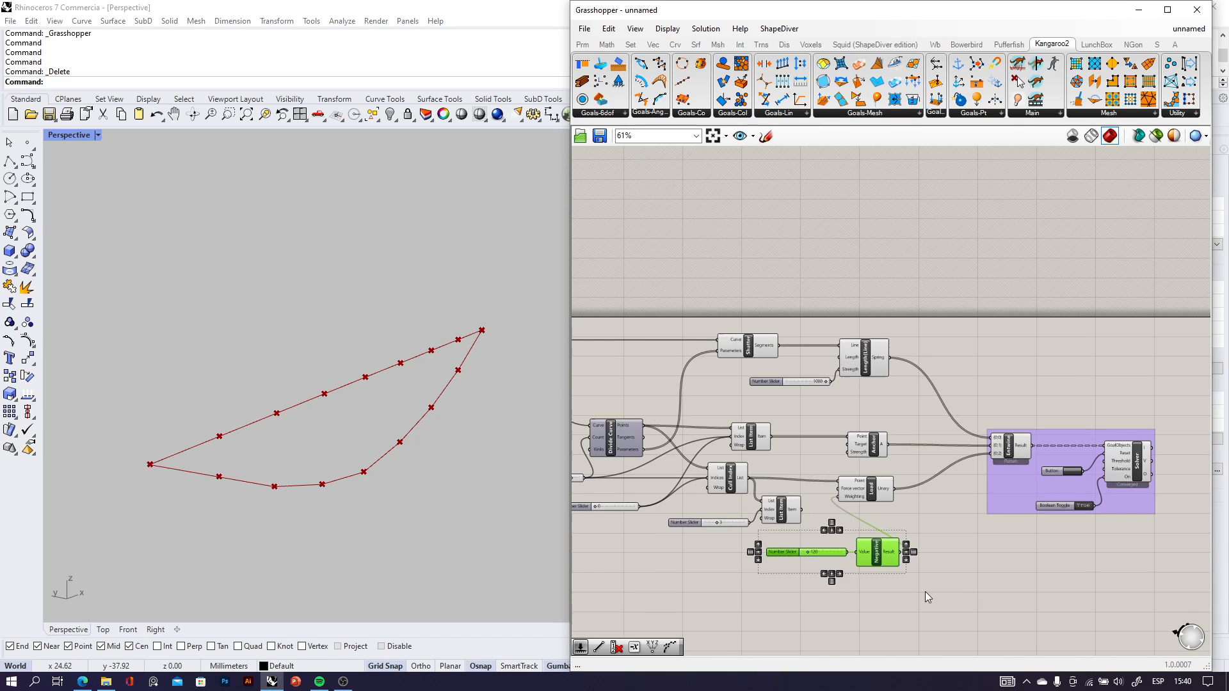
# Group the Length(Line), Anchor, Load and Negative components together with their sliders.
pyautogui.moveTo(926, 603); pyautogui.dragTo(743, 330)
pyautogui.middleClick(825, 383)
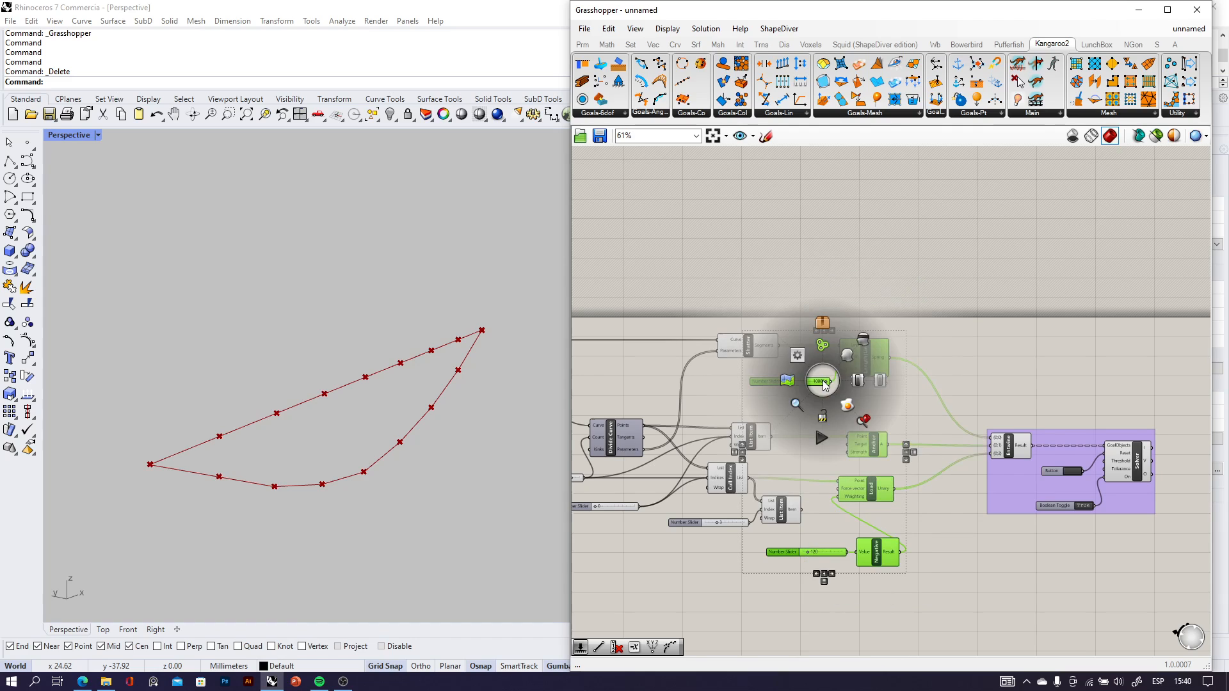
pyautogui.click(825, 346)
# Shift the goals group and the Solver group together to the right, away from the line division components.
pyautogui.scroll(-3, 836, 372)
pyautogui.moveTo(1029, 494); pyautogui.dragTo(958, 467, button='right')
pyautogui.moveTo(959, 467); pyautogui.dragTo(785, 378)
pyautogui.moveTo(761, 373); pyautogui.dragTo(836, 375, button='right')
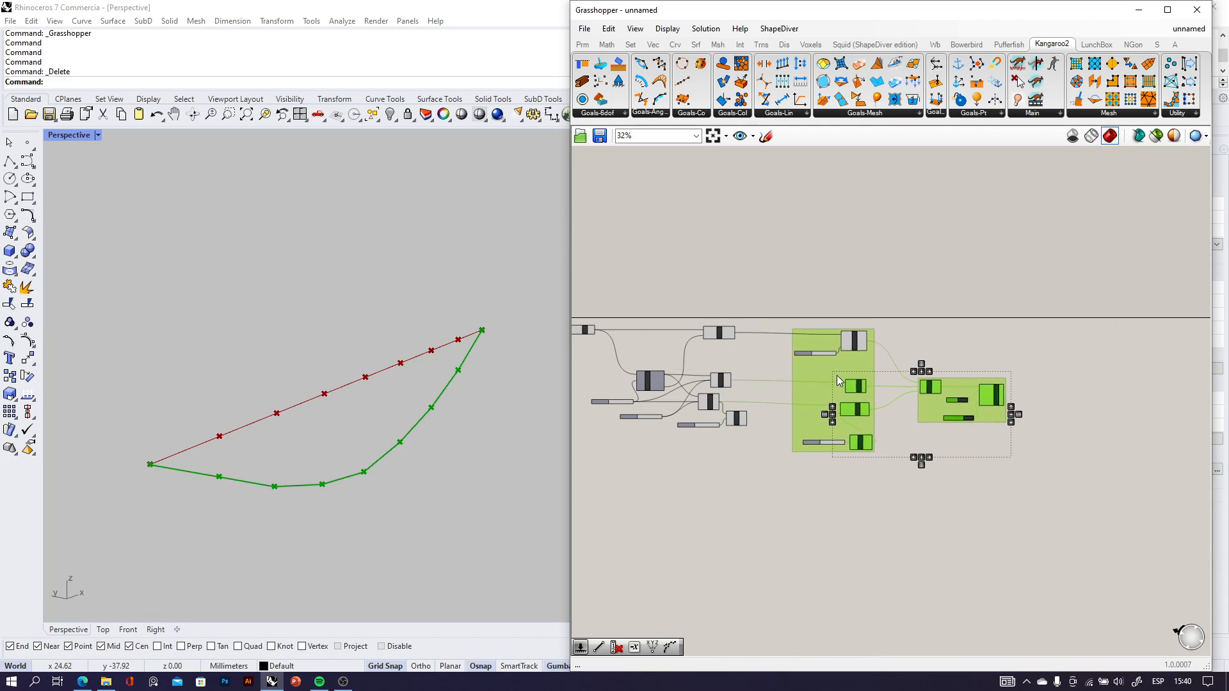
pyautogui.moveTo(836, 375); pyautogui.dragTo(865, 381)
pyautogui.click(745, 433)
pyautogui.moveTo(743, 433); pyautogui.dragTo(885, 447, button='right')
pyautogui.scroll(3, 683, 421)
pyautogui.scroll(-4, 762, 432)
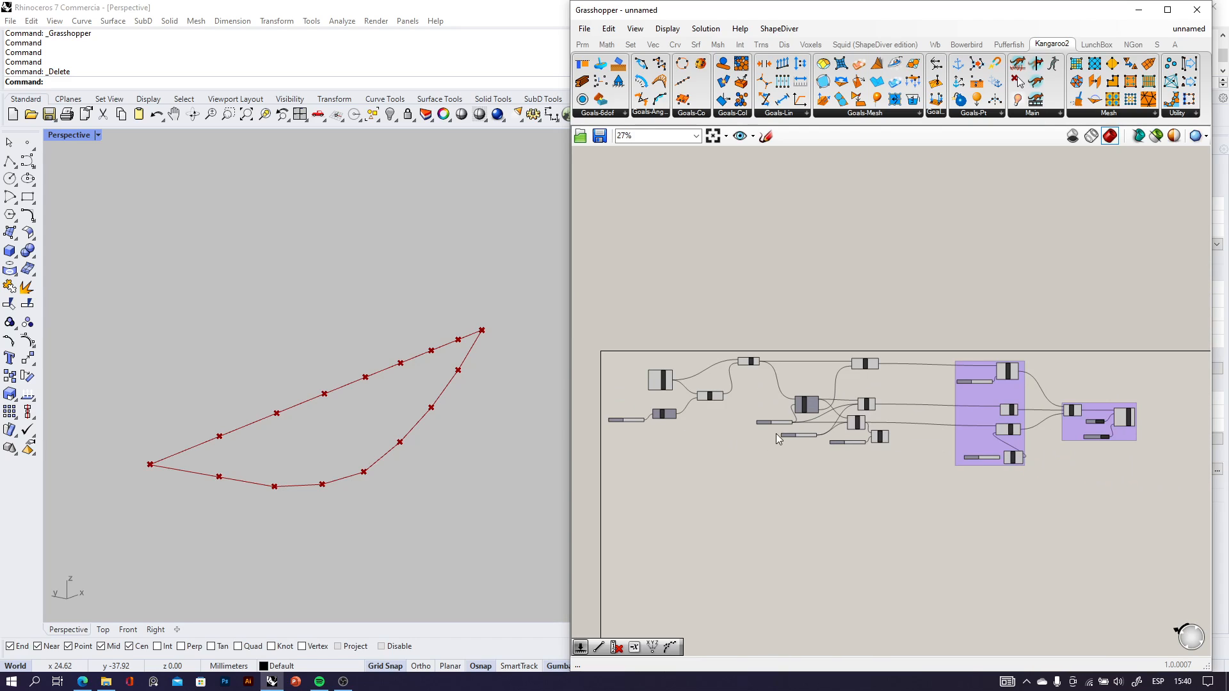
# Group all the line-building, division and point-selection components upstream of the goals, including their sliders.
pyautogui.moveTo(600, 319); pyautogui.dragTo(897, 484)
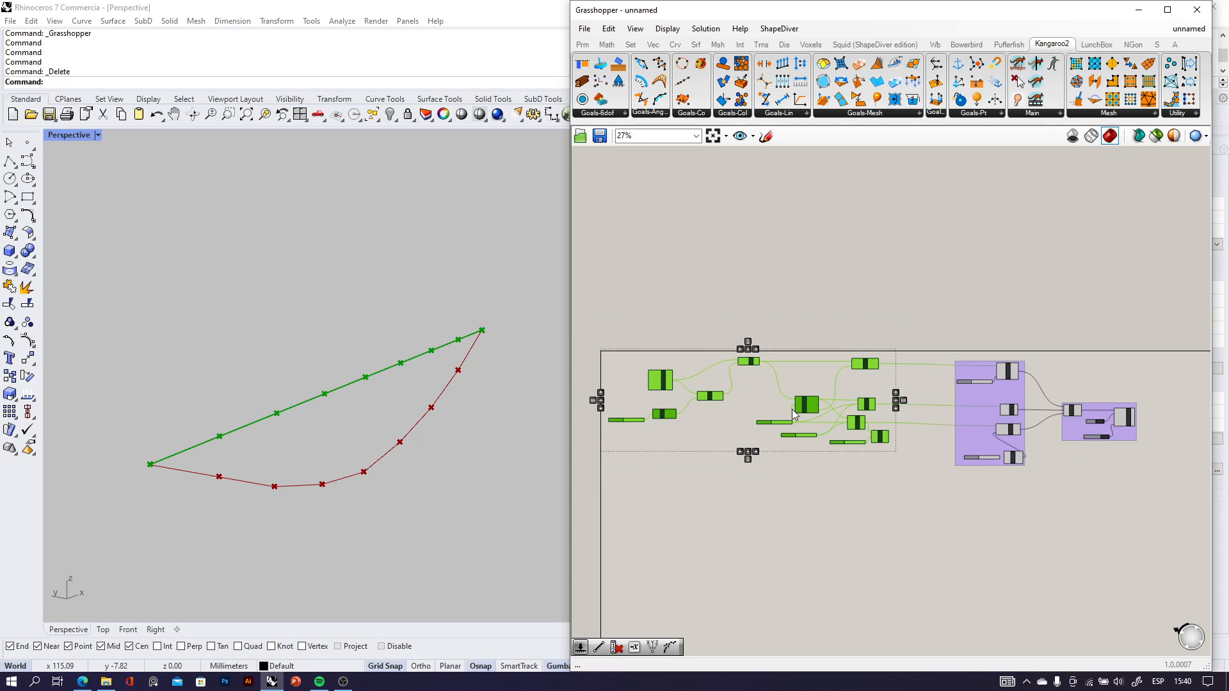
pyautogui.middleClick(792, 409)
pyautogui.click(791, 375)
pyautogui.click(820, 469)
# Bring the three groups closer together, leaving even gaps between the geometry, goals and Solver groups.
pyautogui.scroll(3, 816, 405)
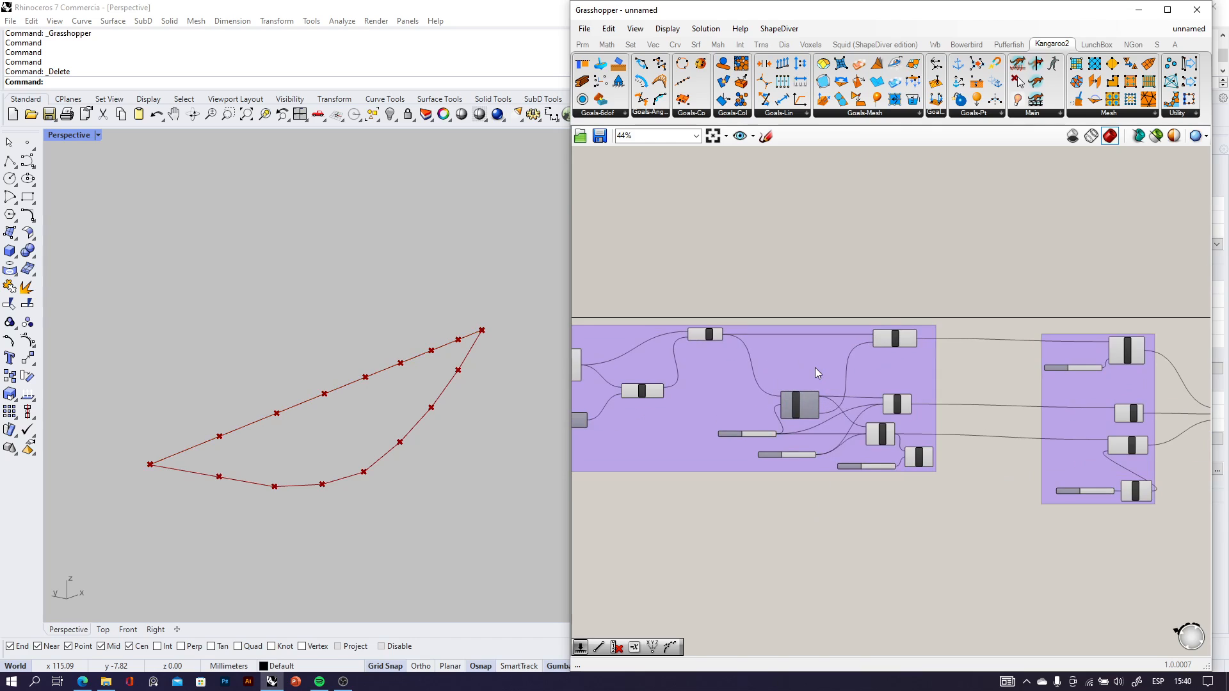
pyautogui.click(815, 368)
pyautogui.moveTo(832, 379); pyautogui.dragTo(859, 377)
pyautogui.scroll(-3, 925, 435)
pyautogui.scroll(6, 908, 400)
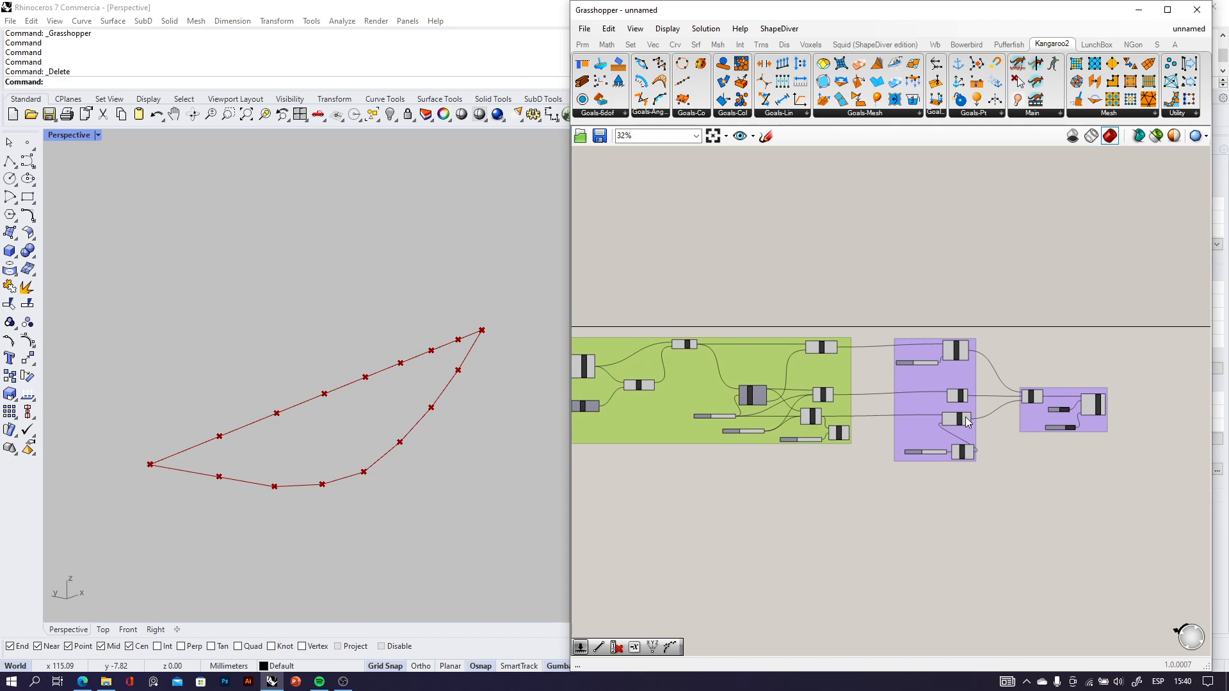
pyautogui.moveTo(921, 413); pyautogui.dragTo(880, 410)
pyautogui.scroll(-4, 646, 379)
pyautogui.scroll(4, 932, 409)
pyautogui.scroll(-3, 892, 430)
pyautogui.scroll(-1, 893, 430)
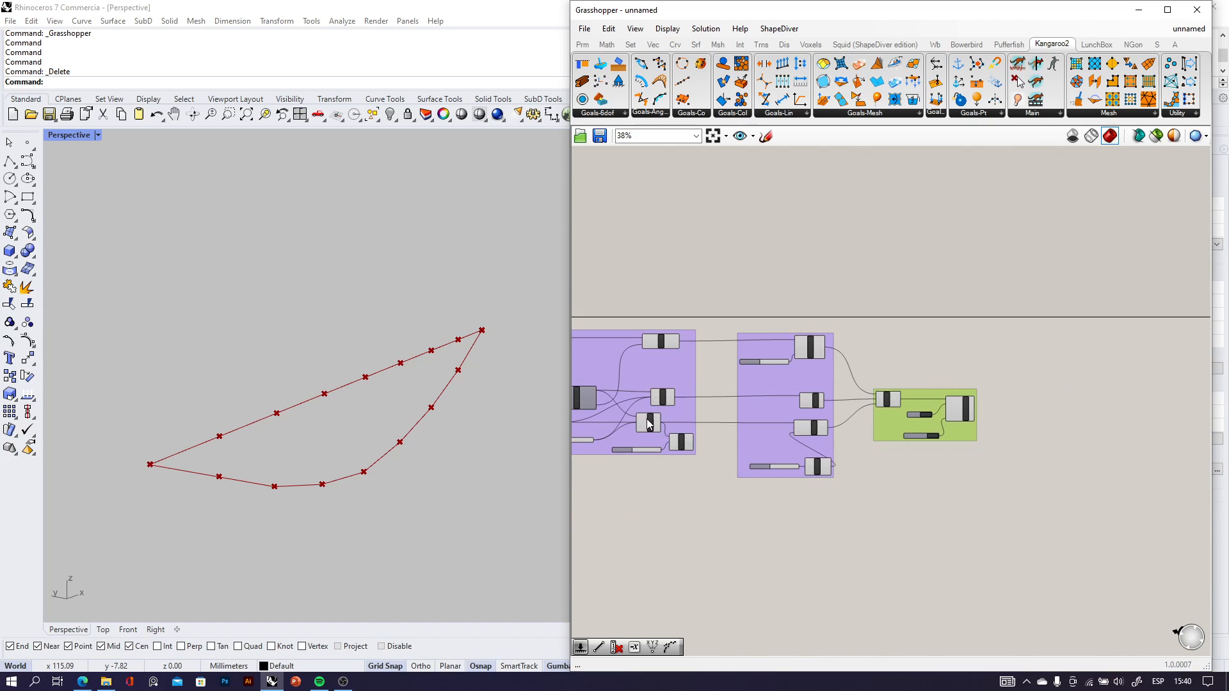
# Examine the sagging curve and the original divided line from different angles in the Perspective viewport.
pyautogui.scroll(1, 668, 432)
pyautogui.moveTo(404, 446); pyautogui.dragTo(386, 404, button='right')
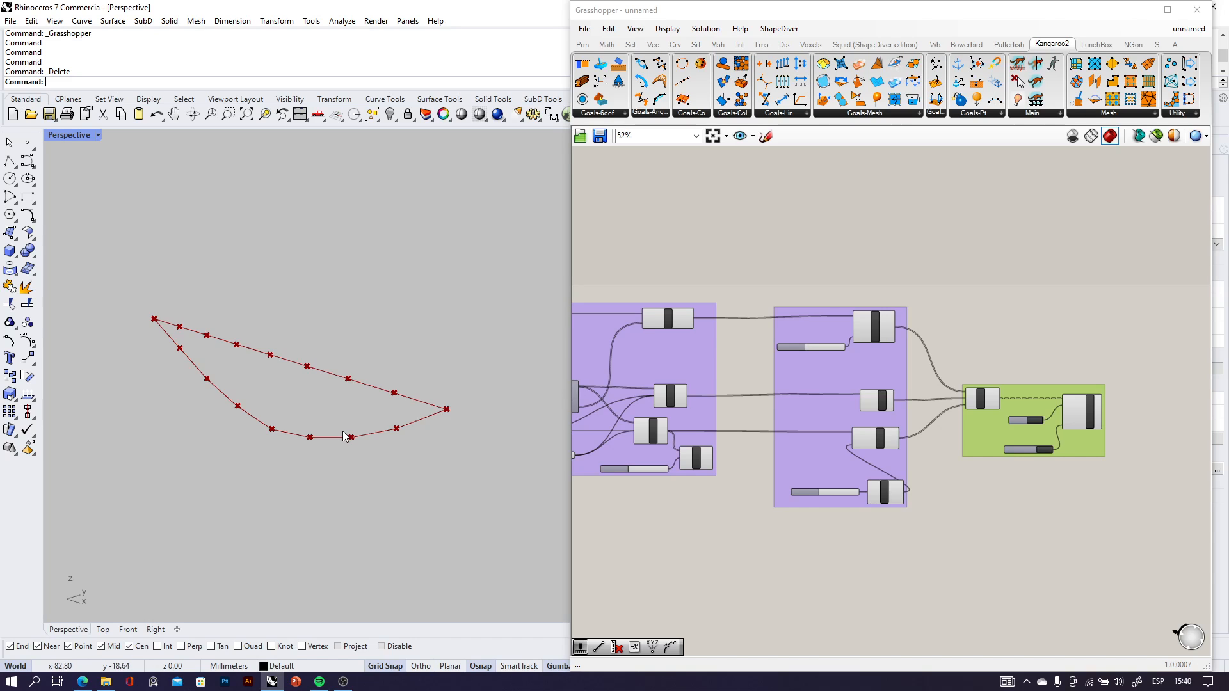
pyautogui.moveTo(274, 423); pyautogui.dragTo(435, 398, button='right')
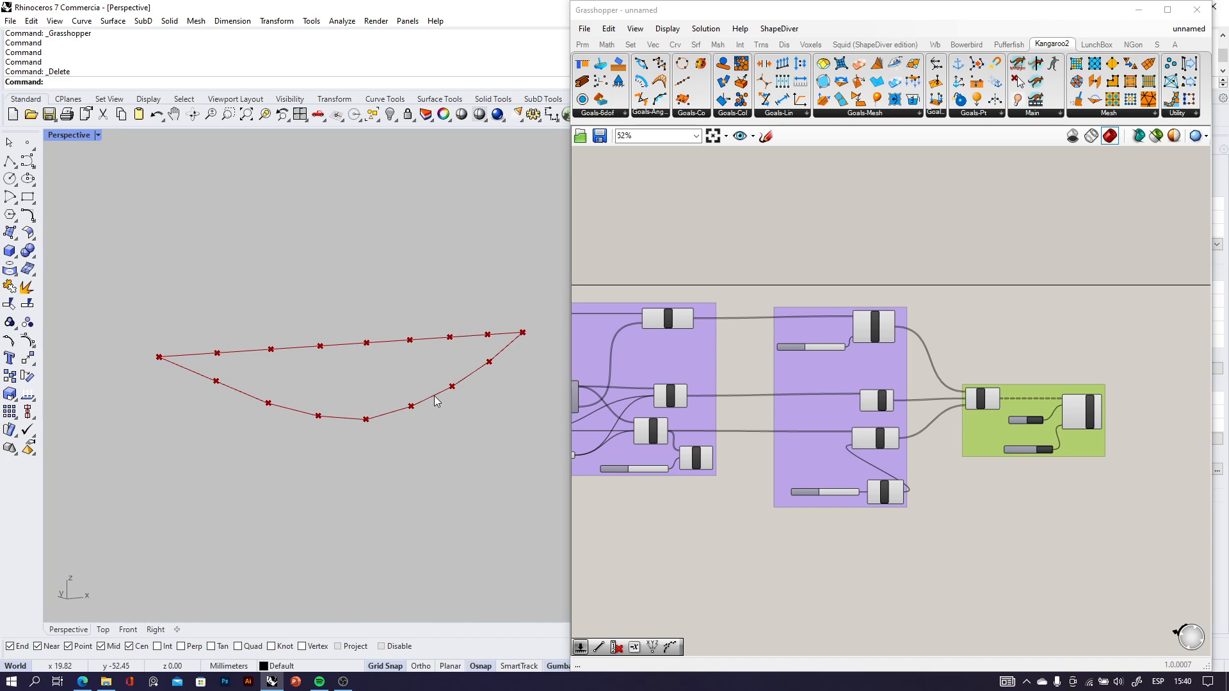